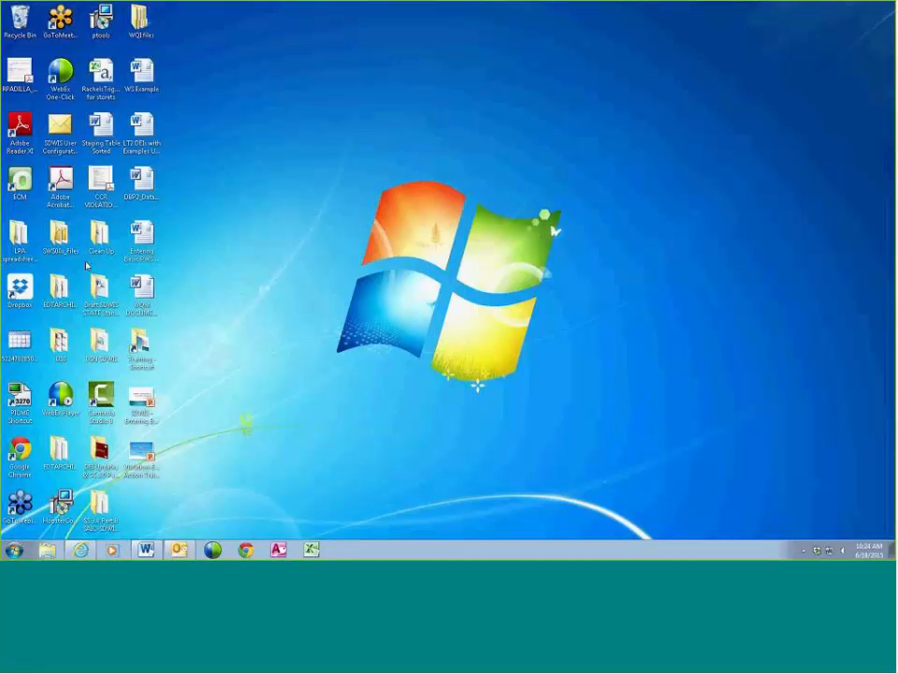
pyautogui.moveTo(87, 266); pyautogui.dragTo(490, 77)
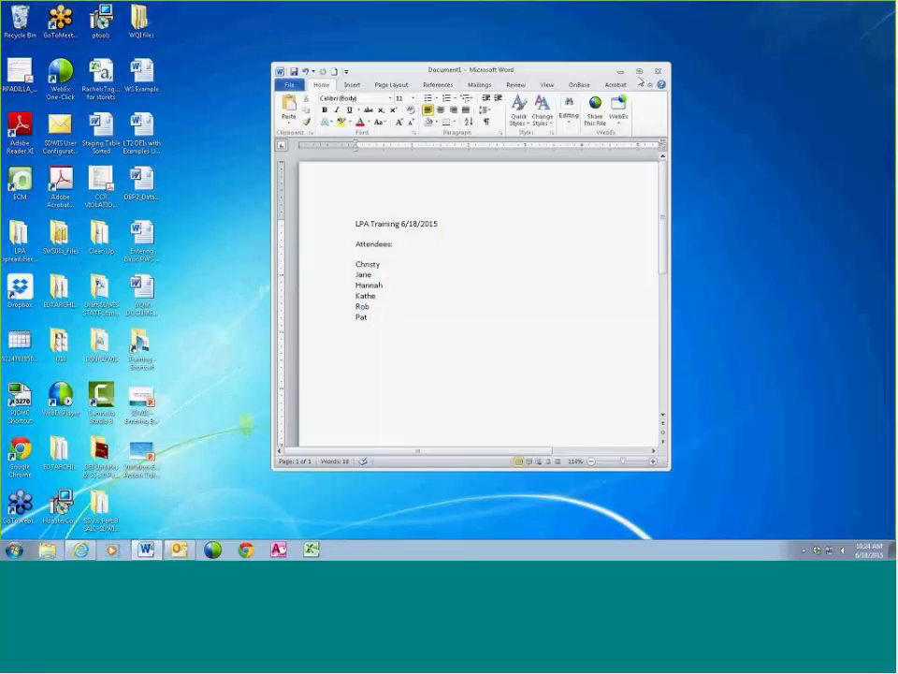
pyautogui.click(639, 72)
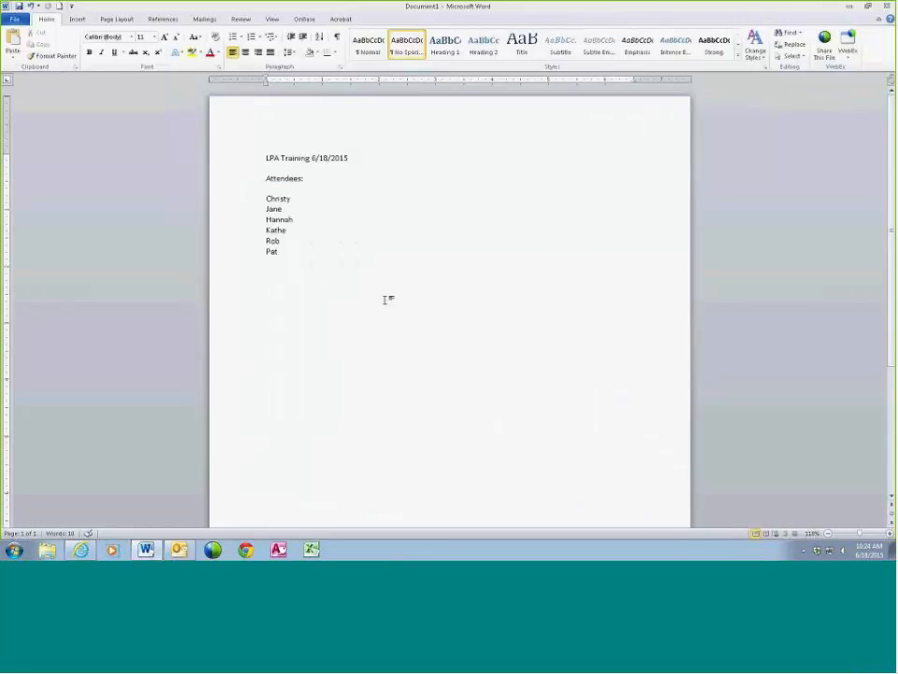
pyautogui.press('Return')
pyautogui.click(890, 229)
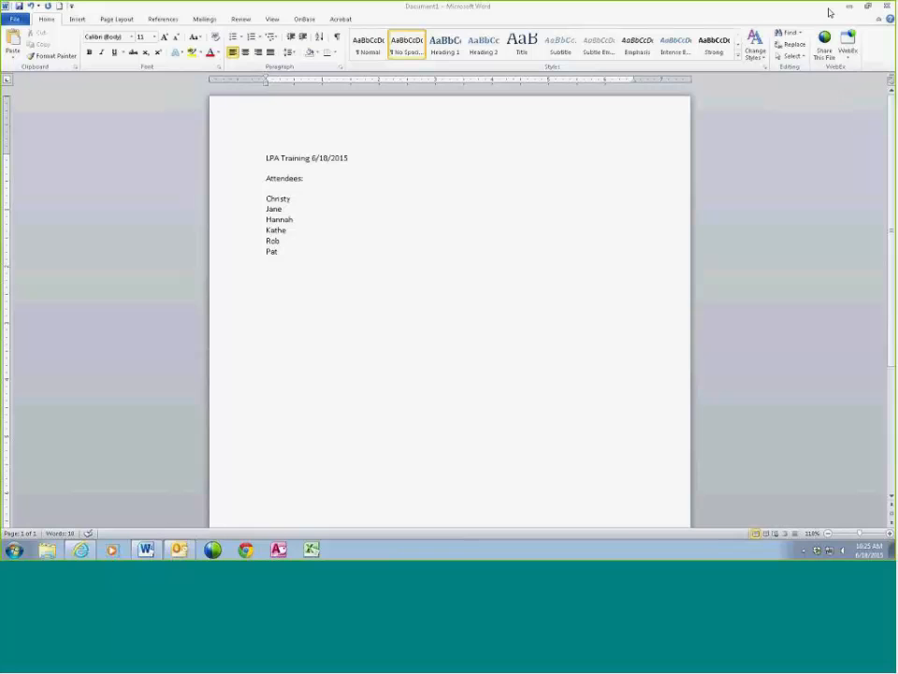
pyautogui.click(868, 8)
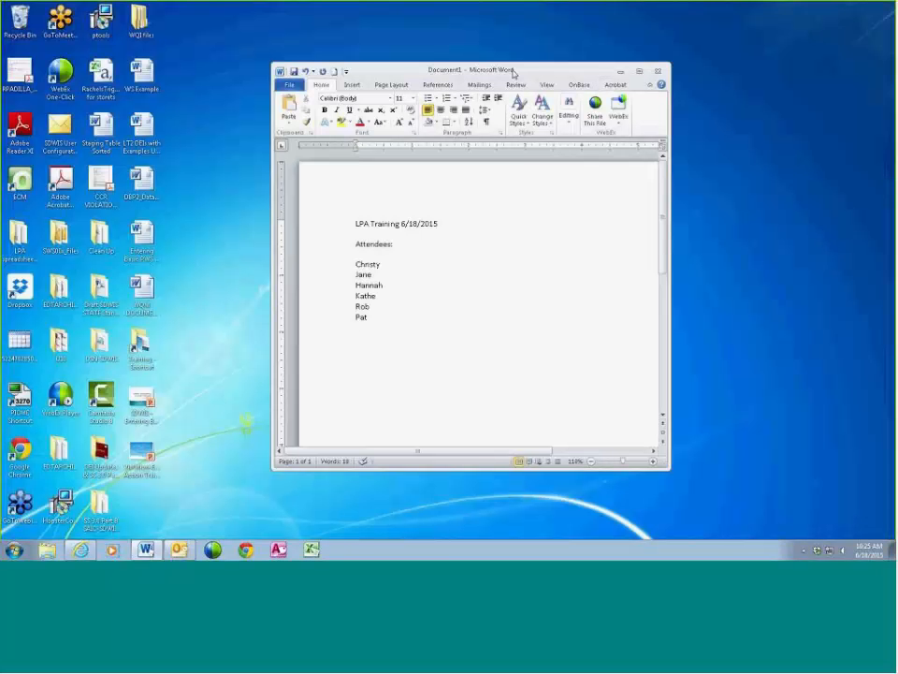
pyautogui.click(136, 544)
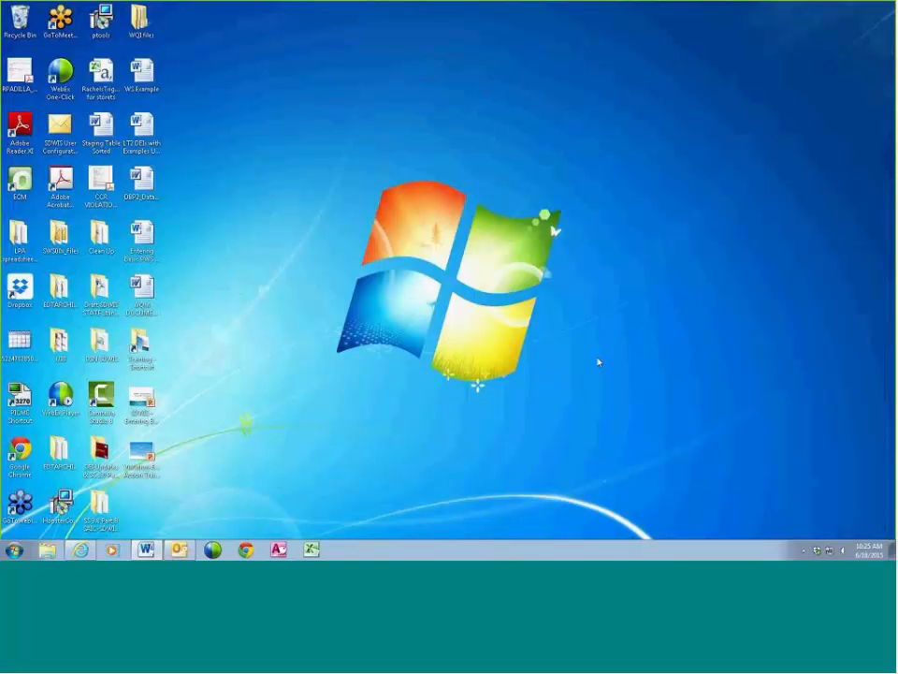
# - Switch to the SDWIS/STATE site in Internet Explorer and start adding a new site visit
pyautogui.click(82, 549)
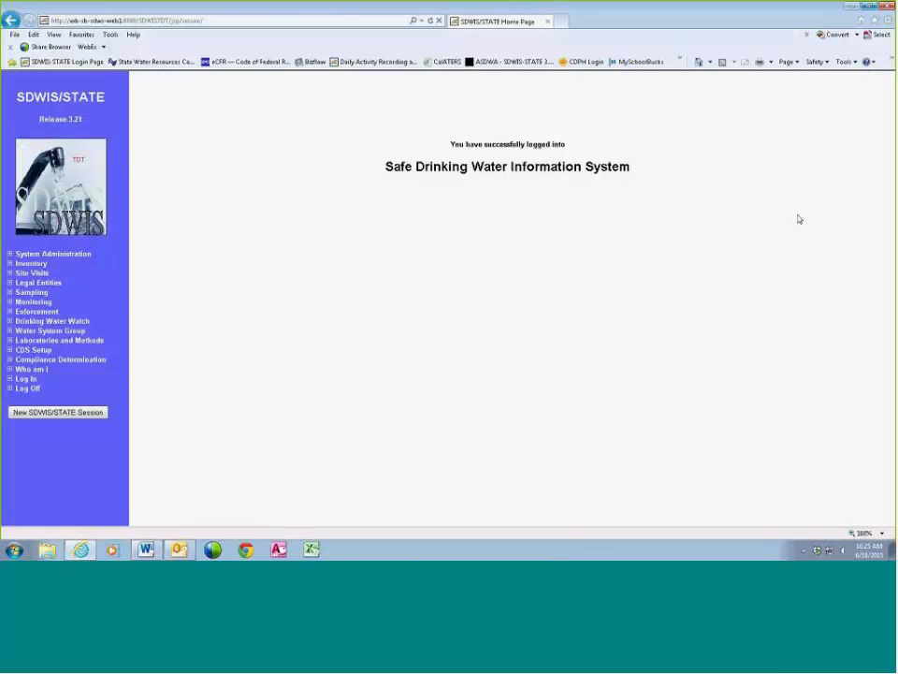
pyautogui.click(890, 137)
pyautogui.click(41, 273)
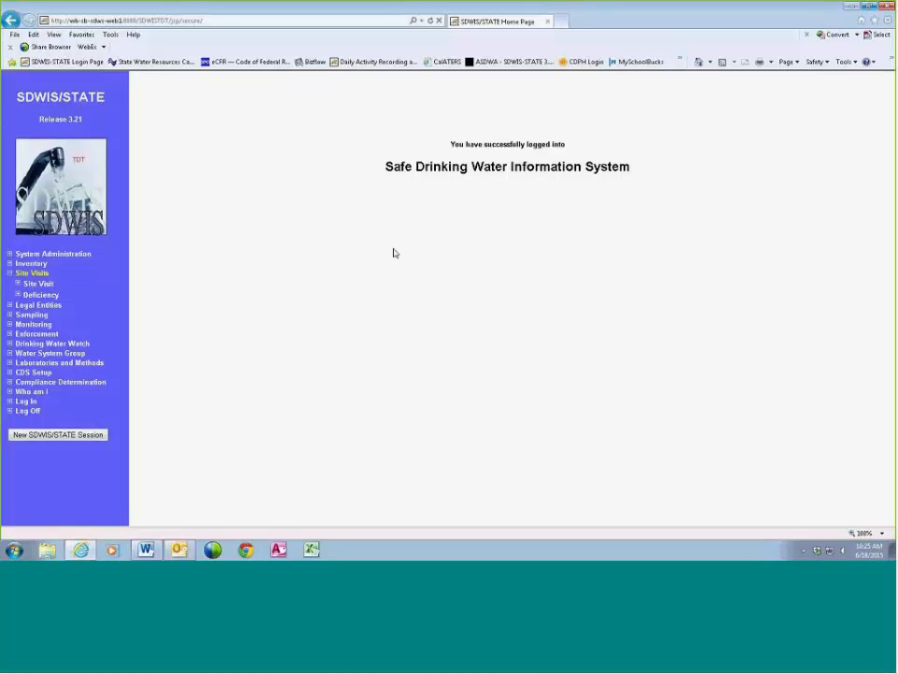
pyautogui.click(39, 285)
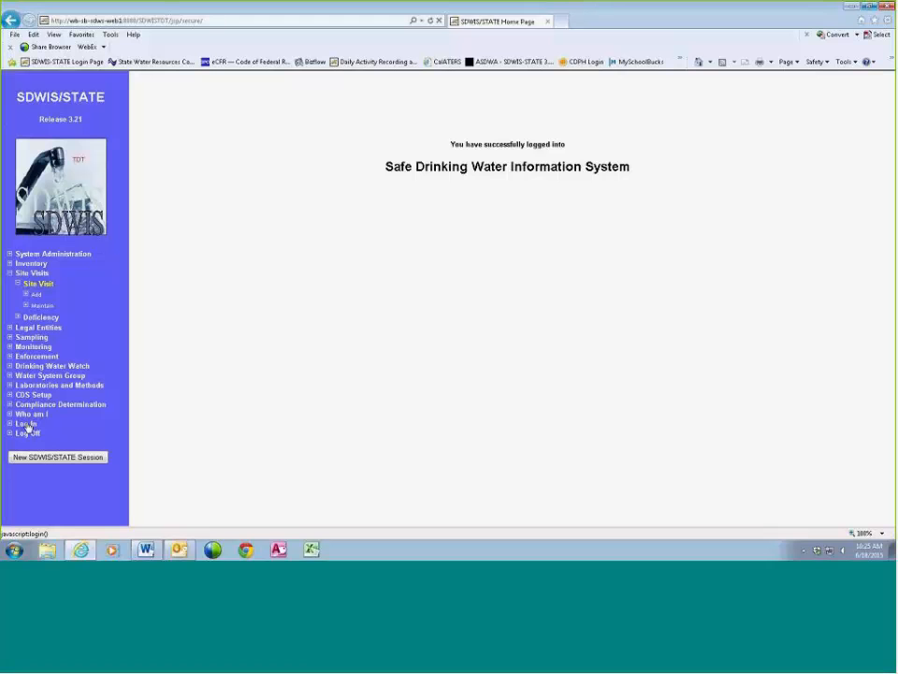
pyautogui.click(37, 296)
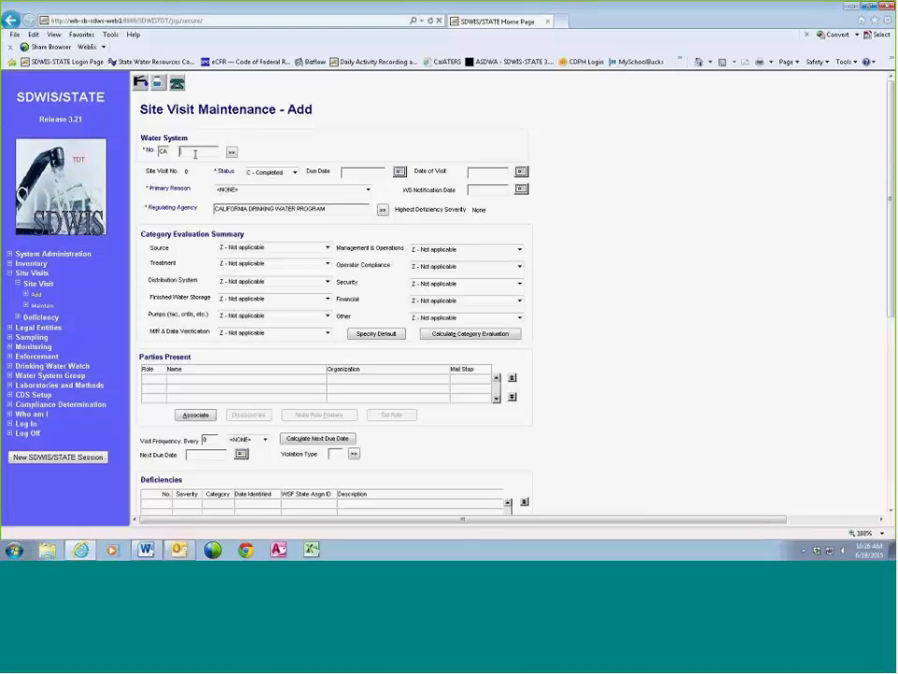
# - Look up water system number 1510001 and select Arvin Community Services Dist as the site visit's water system
pyautogui.write('16')
pyautogui.write('10001')
pyautogui.click(232, 152)
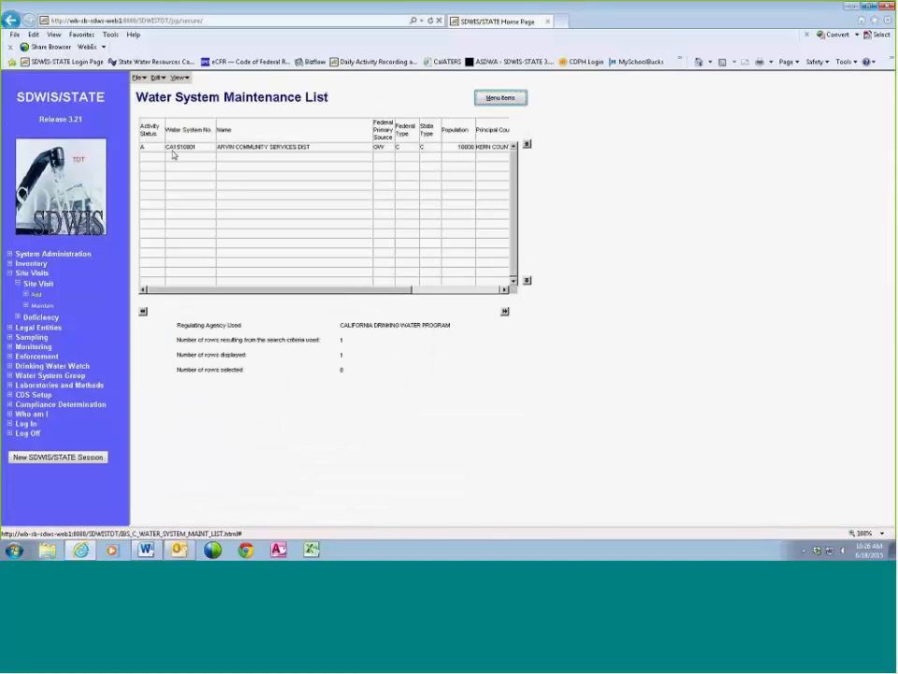
pyautogui.click(235, 154)
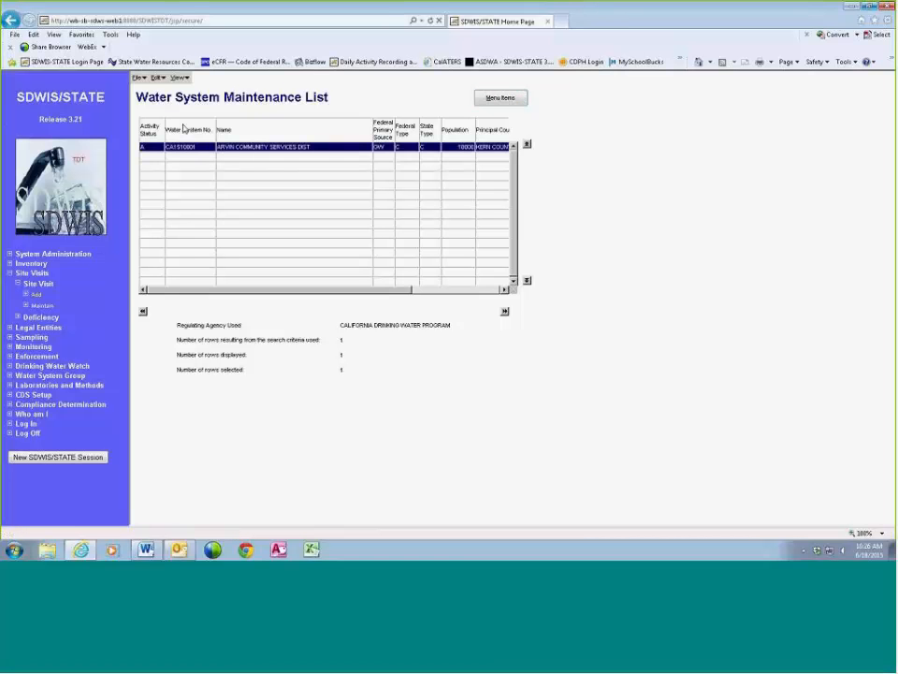
pyautogui.click(159, 77)
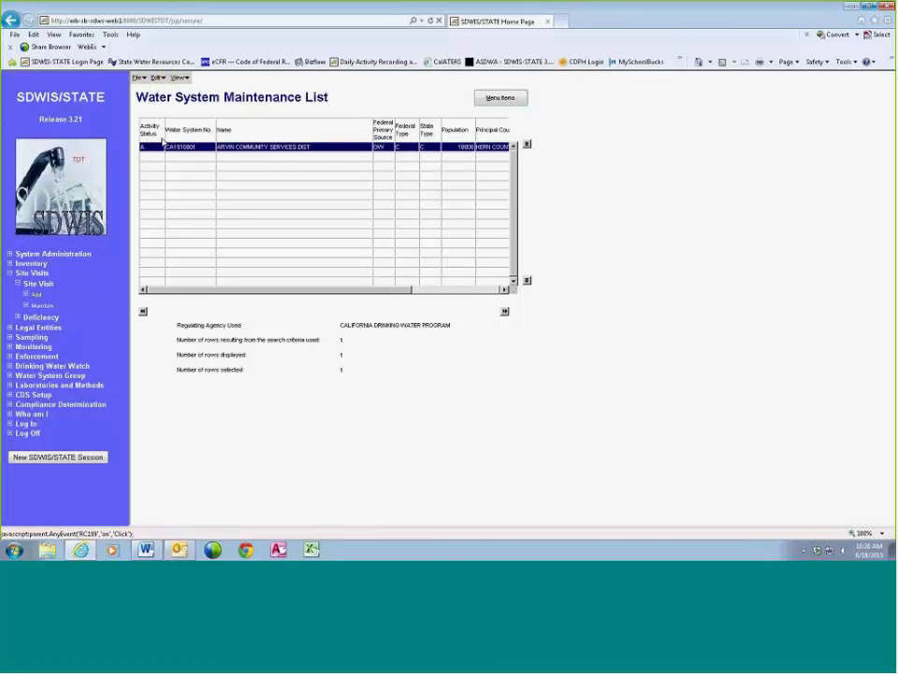
pyautogui.moveTo(159, 82)
pyautogui.click(159, 138)
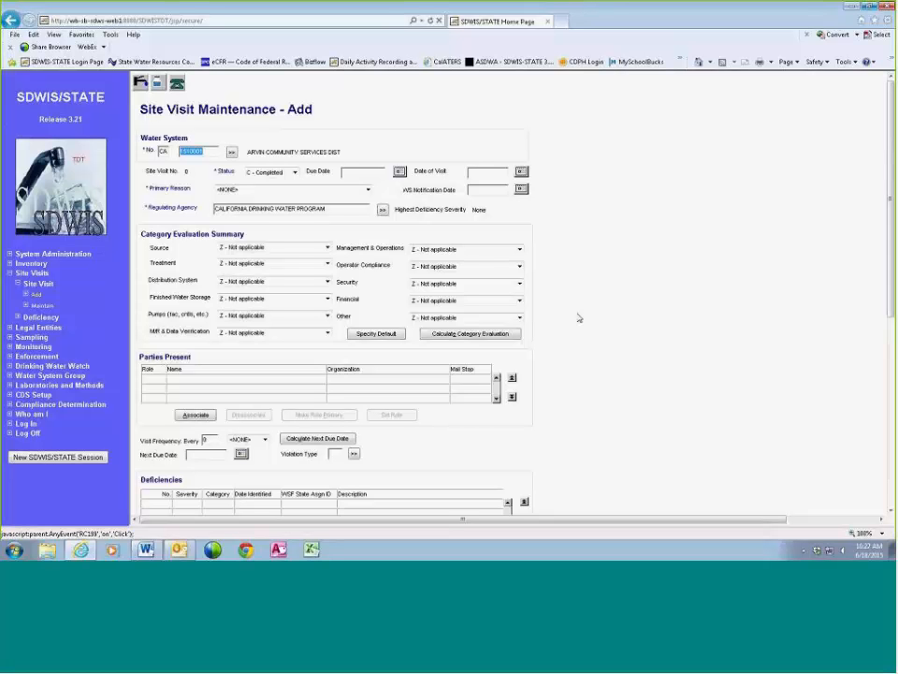
# - Enter 05/24/2015 as the site visit's Date of Visit in MM/DD/YYYY format
pyautogui.click(491, 173)
pyautogui.write('5/24/2015')
pyautogui.click(370, 193)
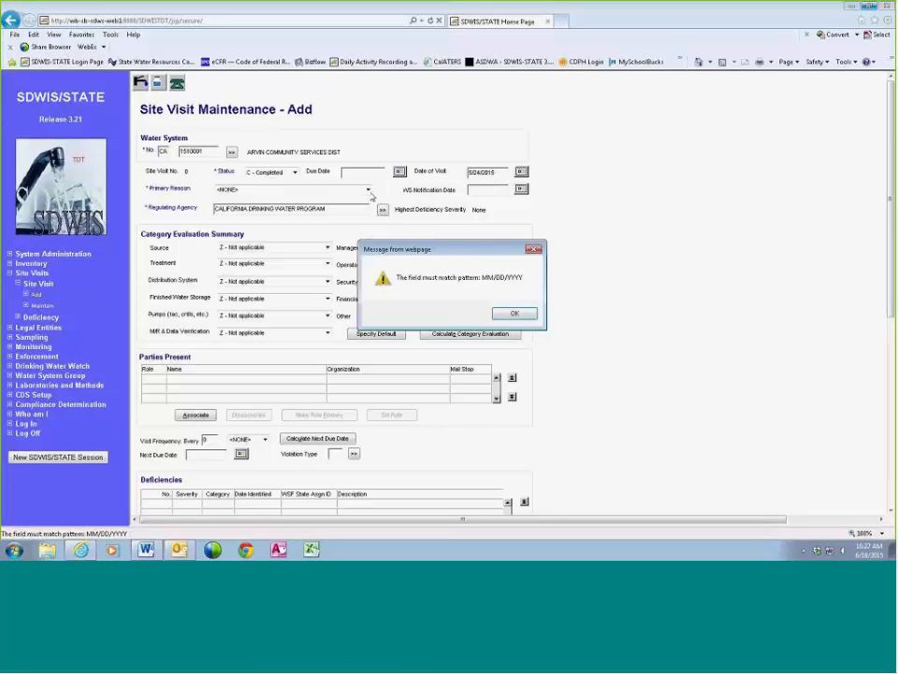
pyautogui.click(518, 314)
pyautogui.click(470, 175)
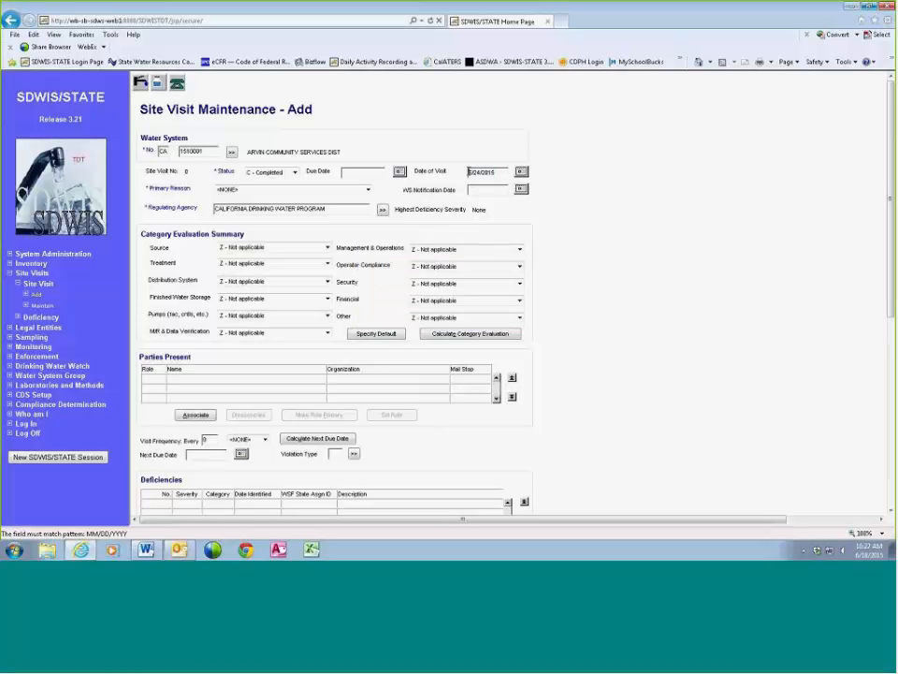
pyautogui.write('0')
# - Set the site visit's Primary Reason to SNSV - Sanitary Survey, Finished
pyautogui.click(369, 191)
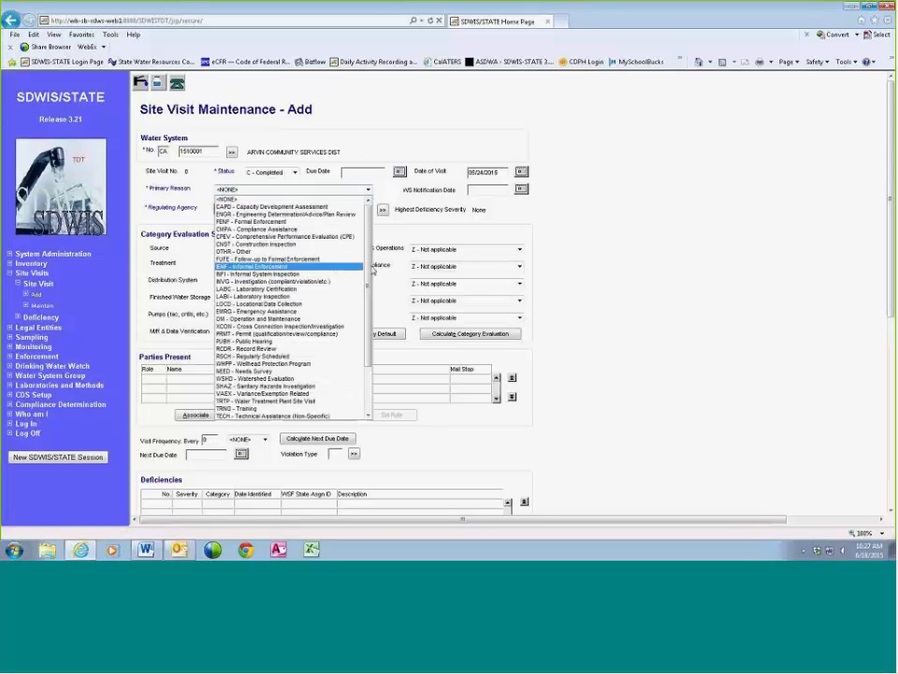
pyautogui.moveTo(369, 282); pyautogui.dragTo(370, 329)
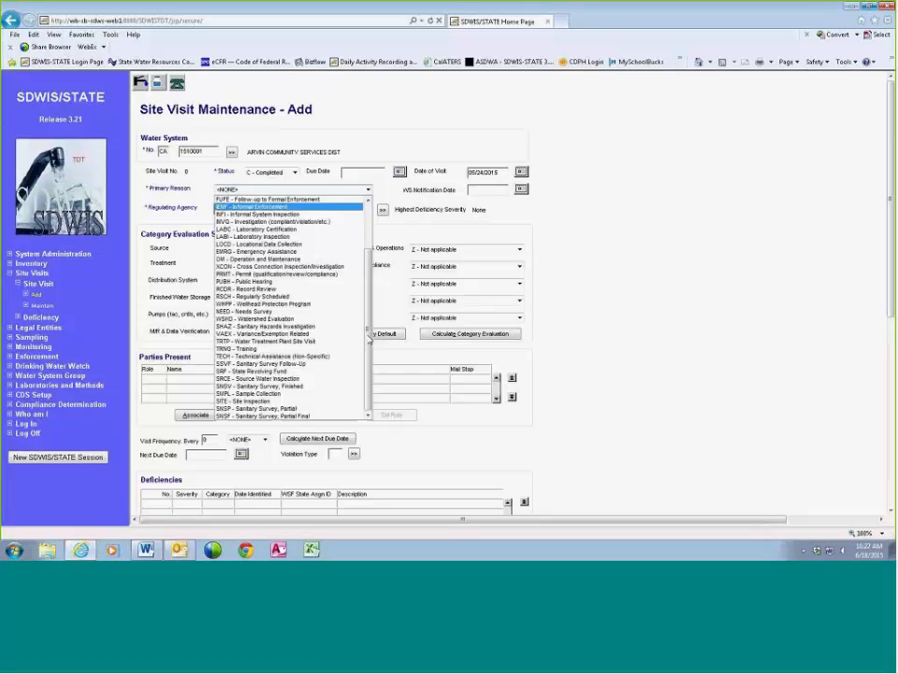
pyautogui.click(251, 387)
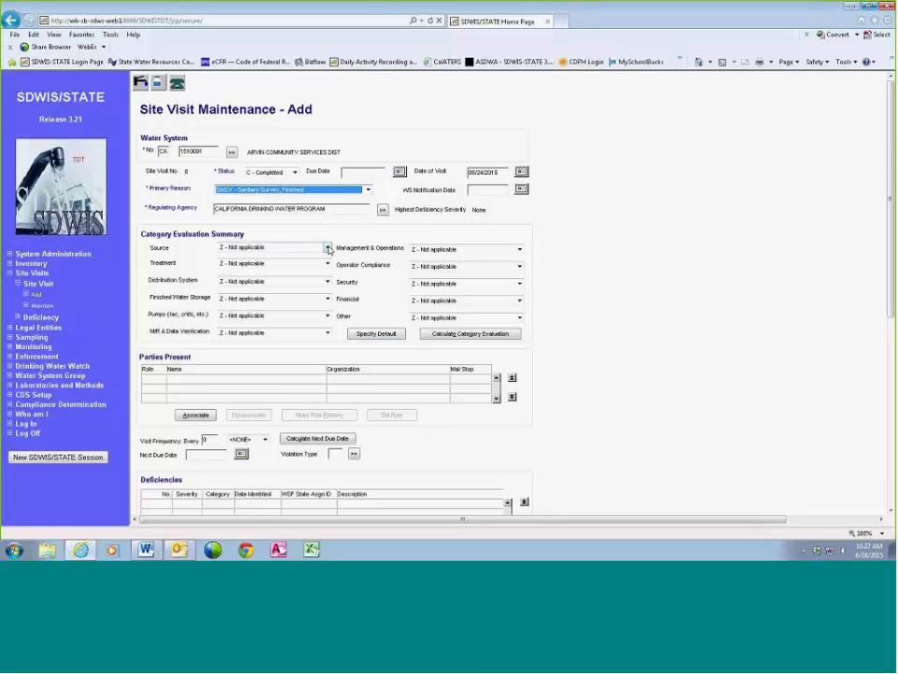
# - Specify N - No deficiencies/recommendations as the default for all category evaluation summaries, including Source
pyautogui.click(328, 247)
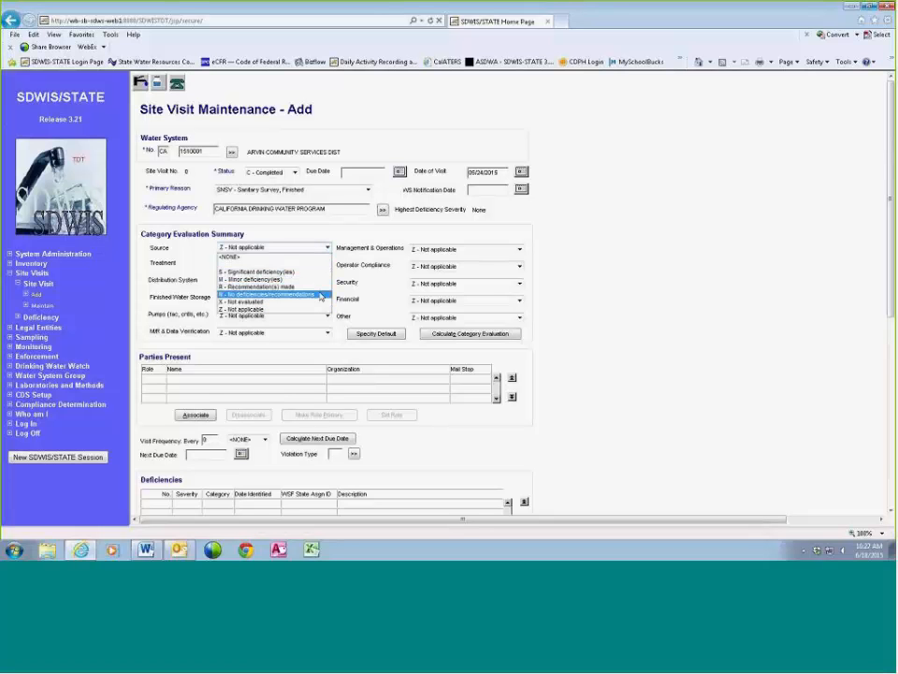
pyautogui.click(299, 294)
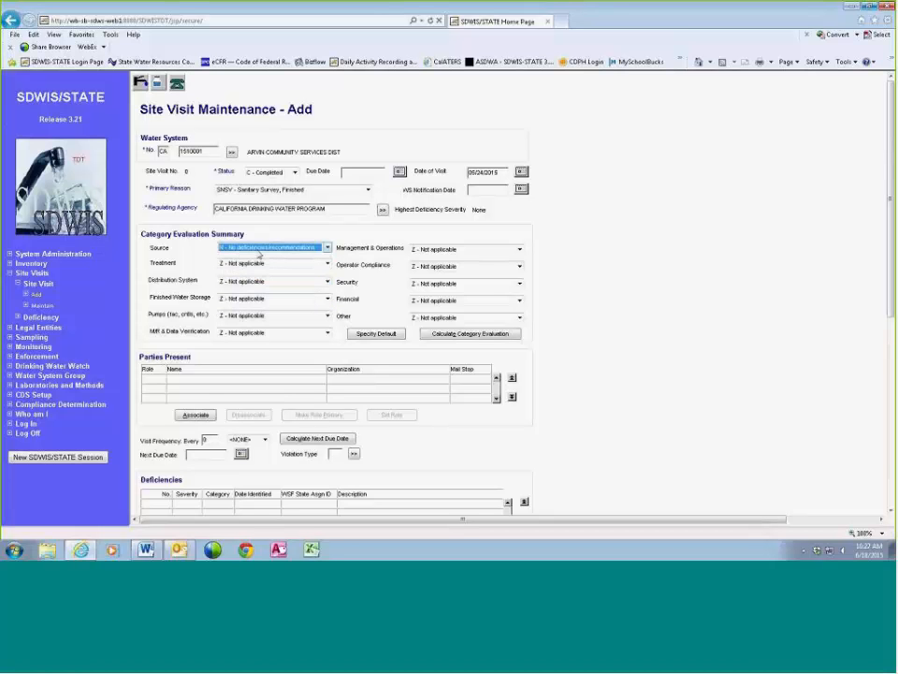
pyautogui.click(386, 335)
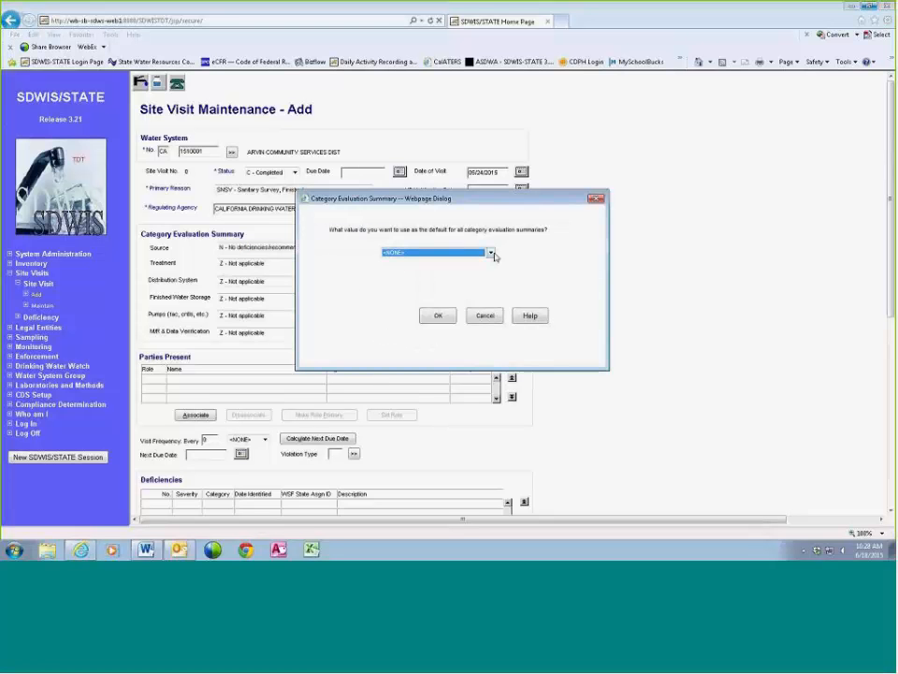
pyautogui.click(490, 253)
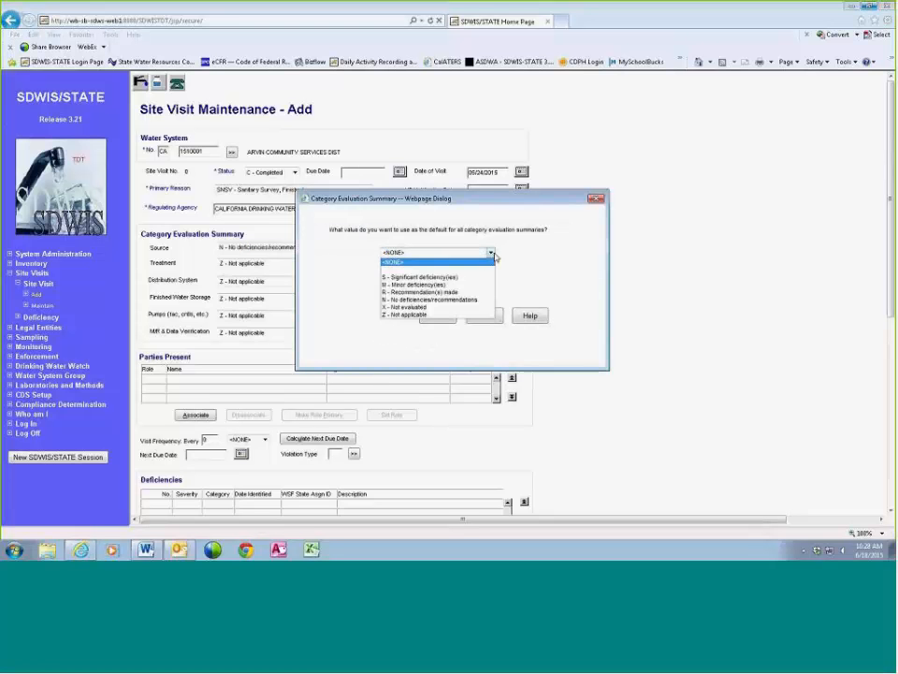
pyautogui.click(478, 302)
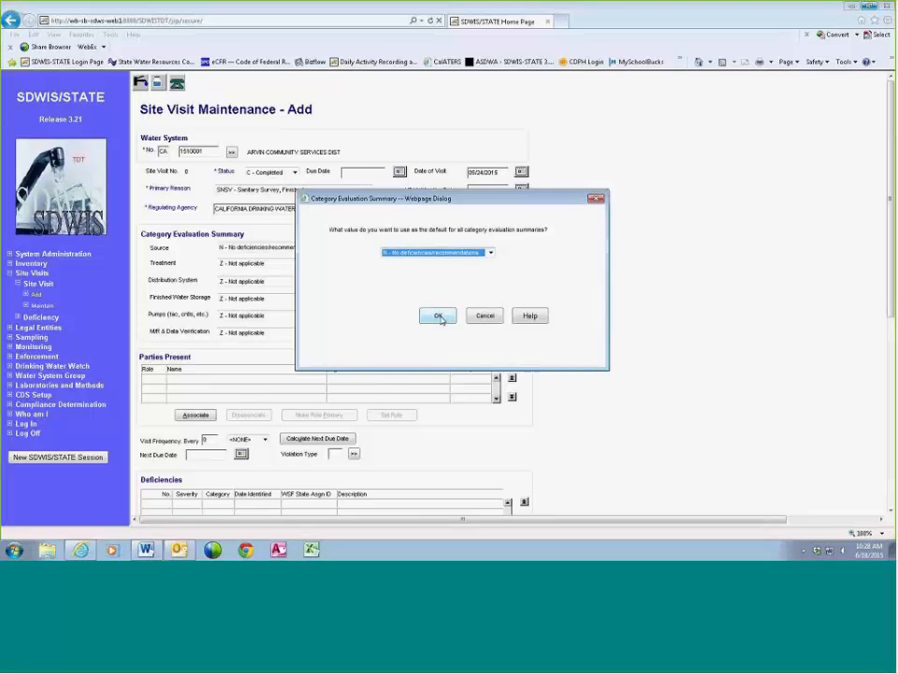
pyautogui.click(439, 316)
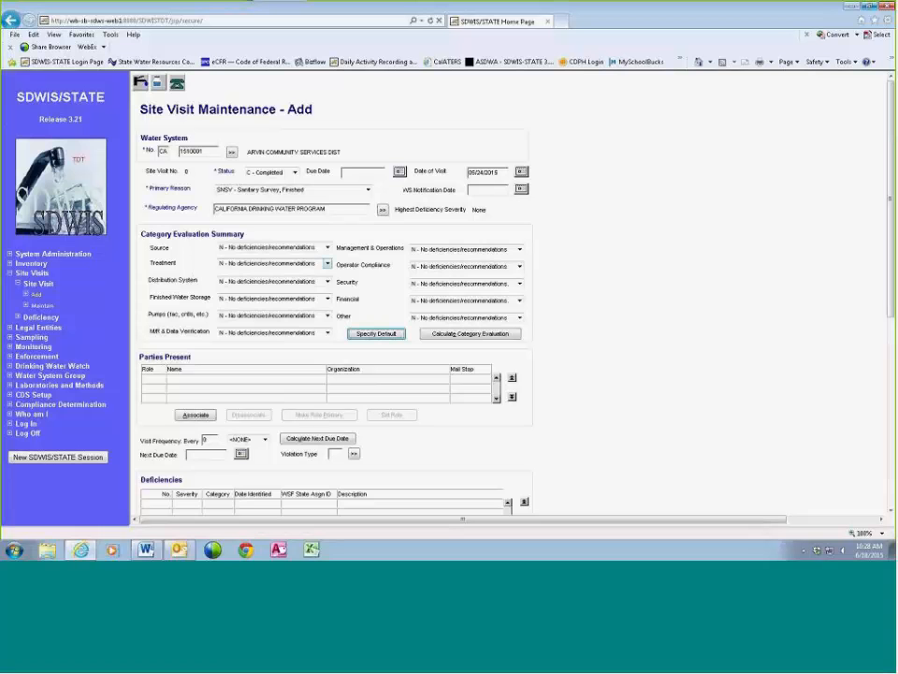
# - Set the Treatment evaluation to Z - Not applicable, and Security, Financial and Other to <NONE>
pyautogui.click(328, 264)
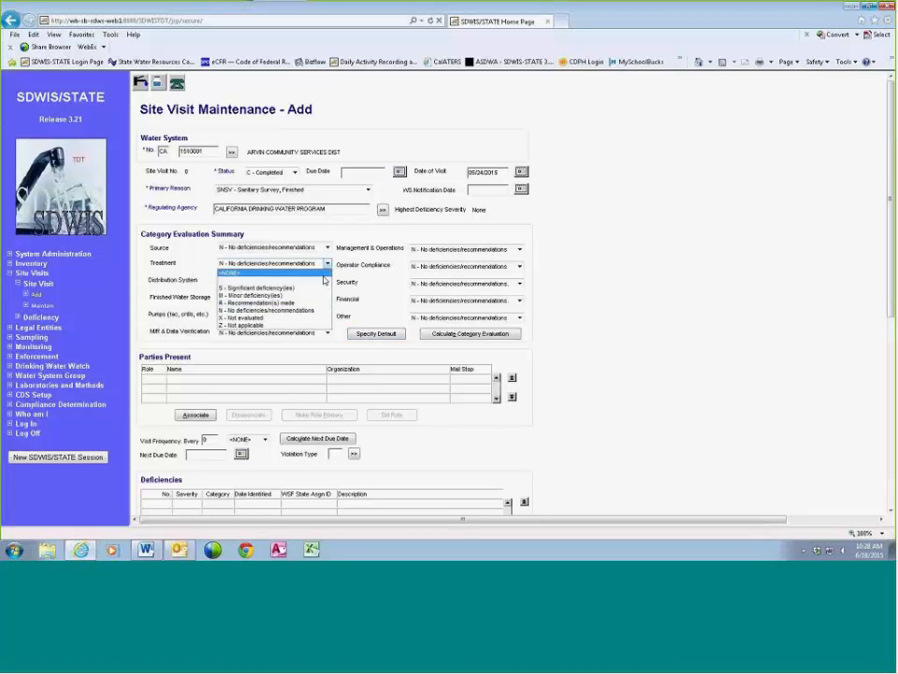
pyautogui.click(306, 325)
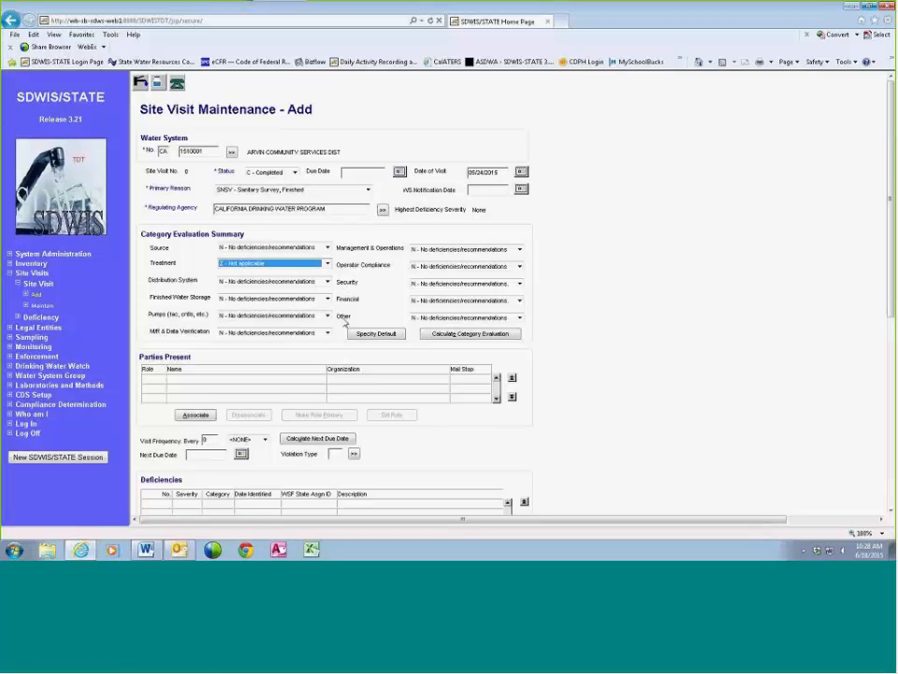
pyautogui.click(520, 283)
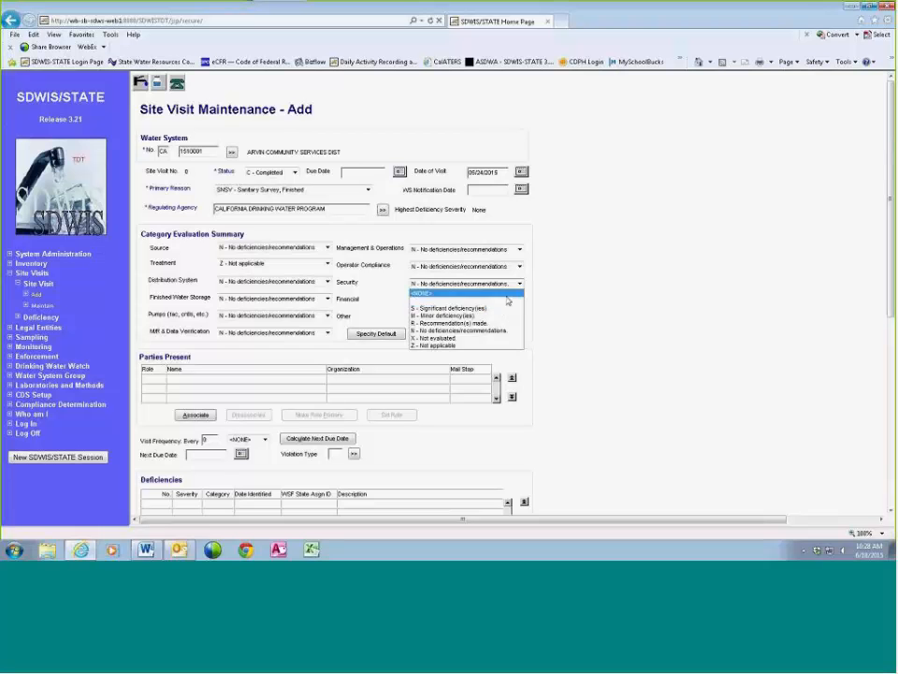
pyautogui.click(510, 295)
pyautogui.click(520, 301)
pyautogui.click(513, 311)
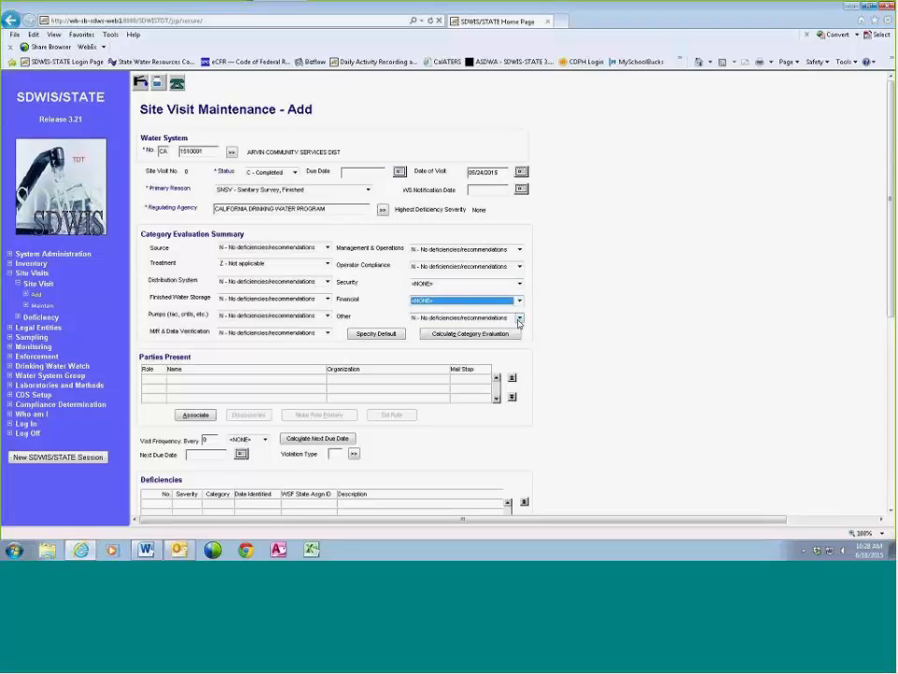
pyautogui.click(520, 317)
pyautogui.click(459, 326)
# - Search for the inspector by name among individuals and associate that person with the visit under Parties Present
pyautogui.scroll(-4, 621, 348)
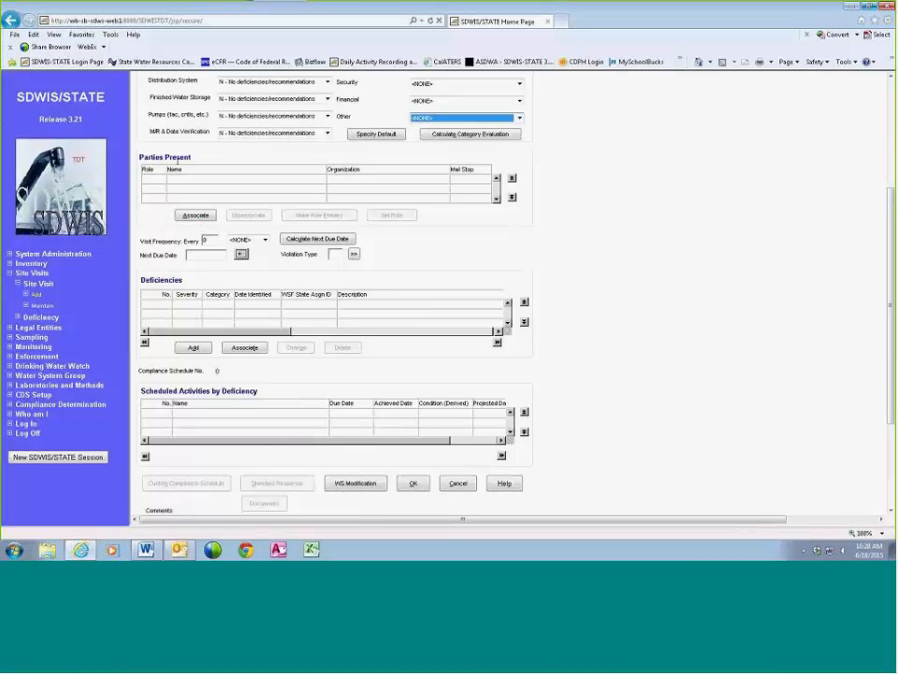
pyautogui.click(202, 216)
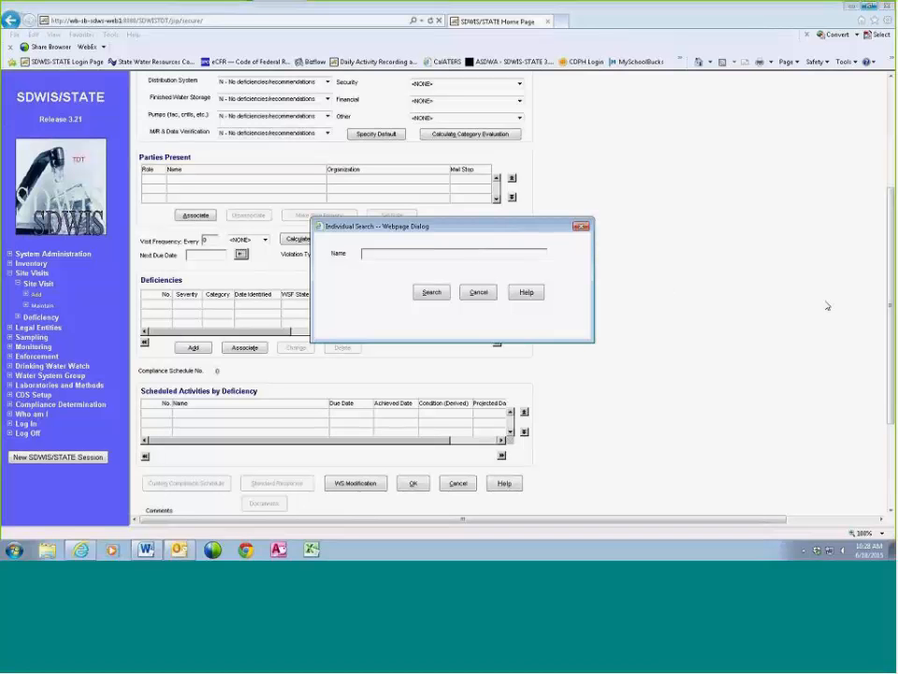
pyautogui.write('pedilla, r')
pyautogui.click(431, 292)
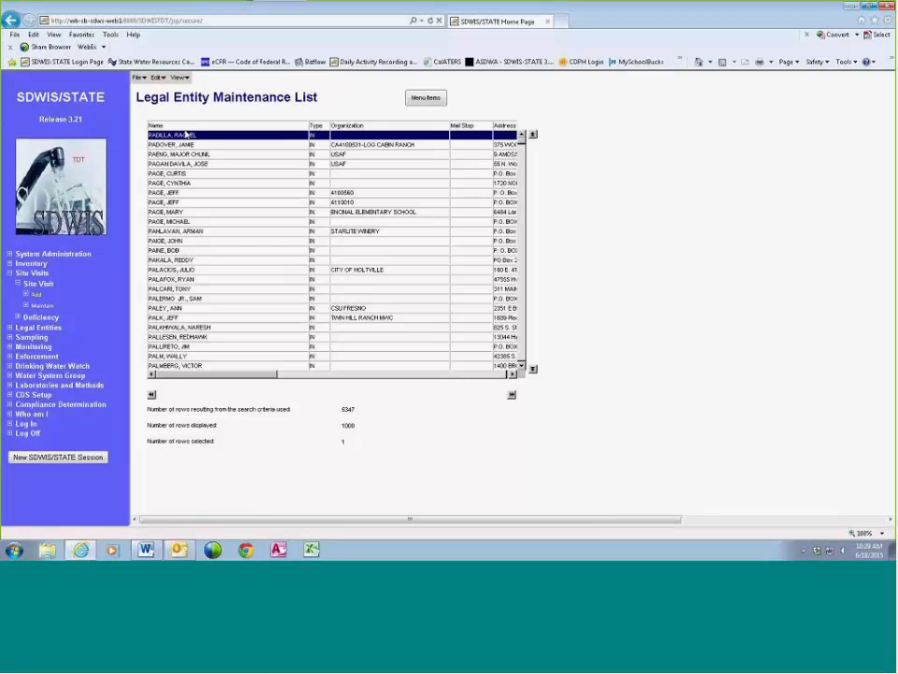
pyautogui.moveTo(159, 78)
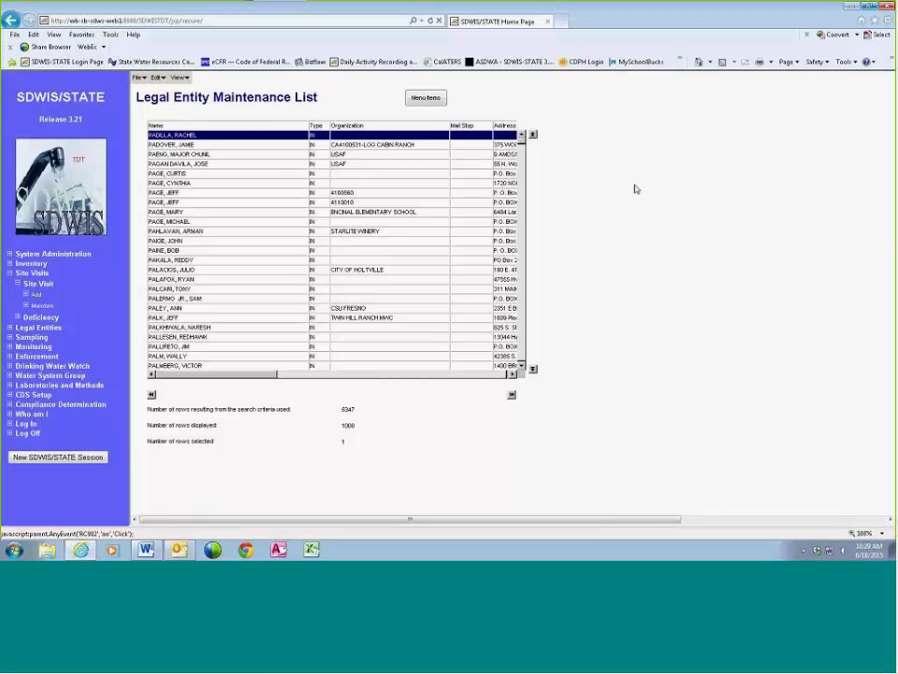
pyautogui.scroll(-5, 756, 367)
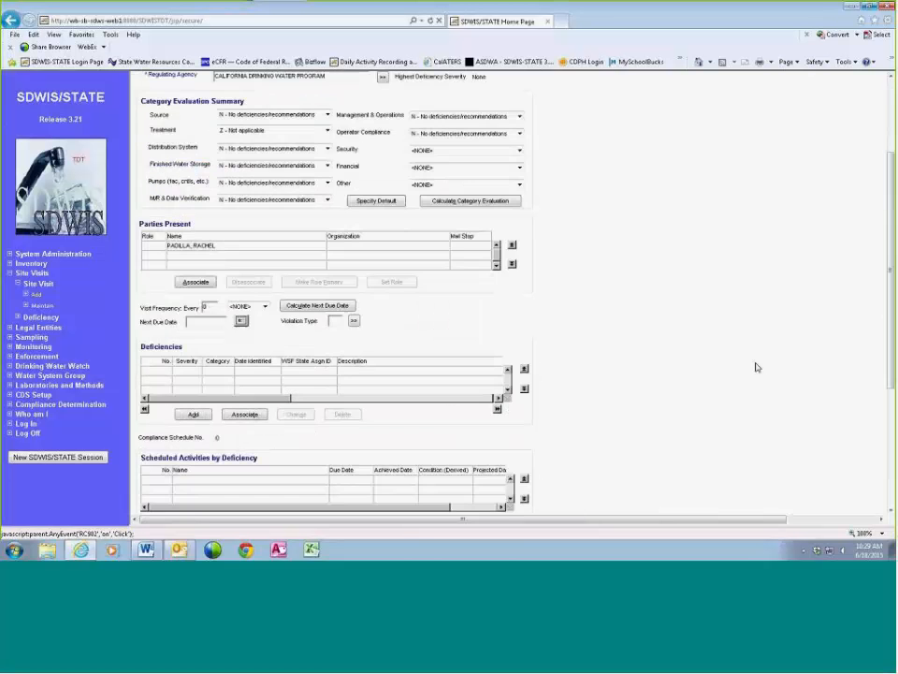
pyautogui.scroll(2, 756, 367)
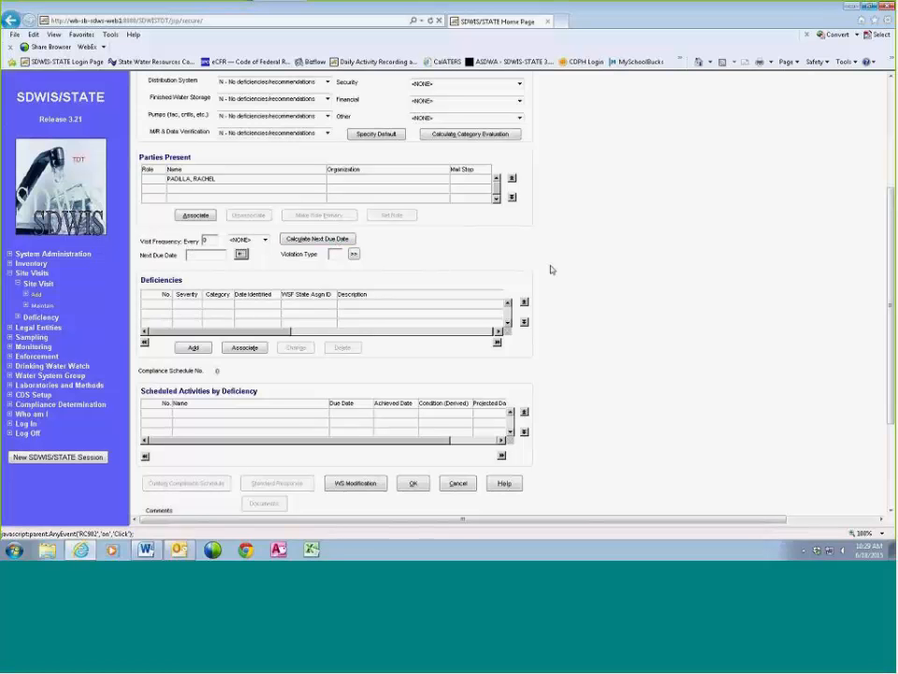
pyautogui.scroll(-3, 658, 320)
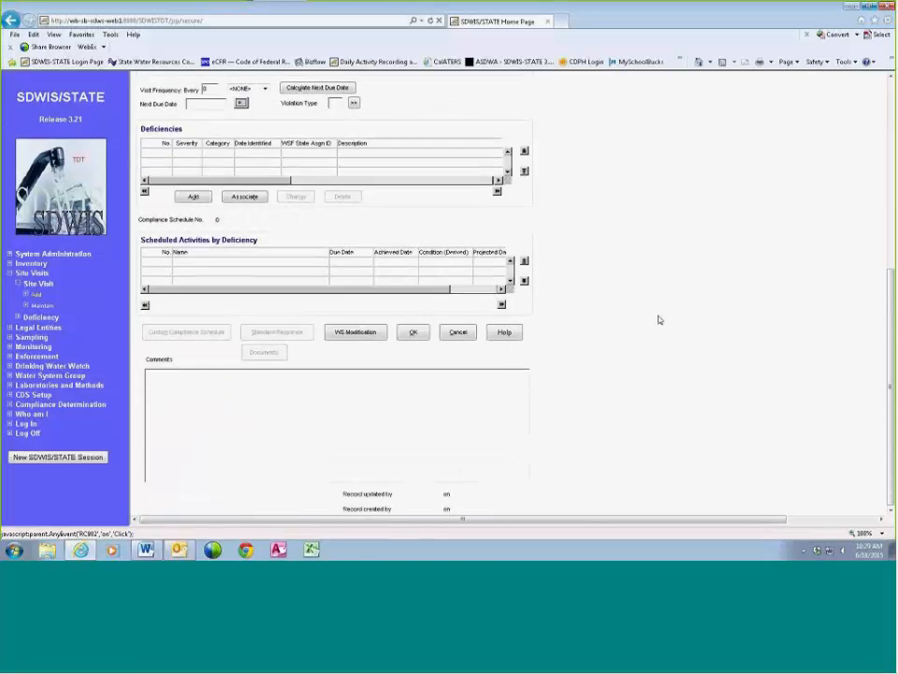
# - Review and save the completed site visit record, and exit the Site Visit Maintenance List
pyautogui.scroll(7, 658, 319)
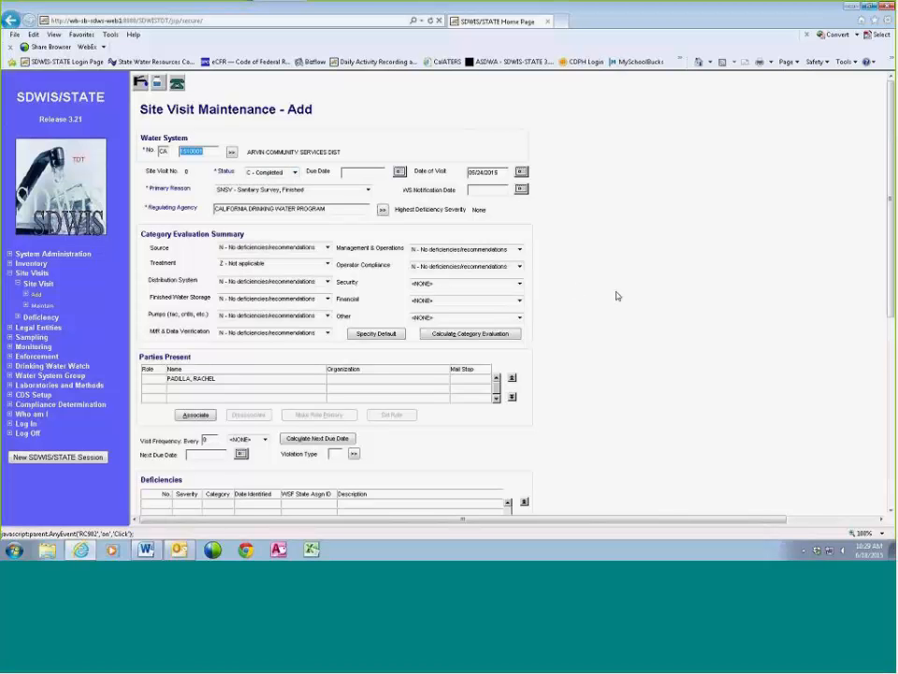
pyautogui.scroll(-6, 617, 296)
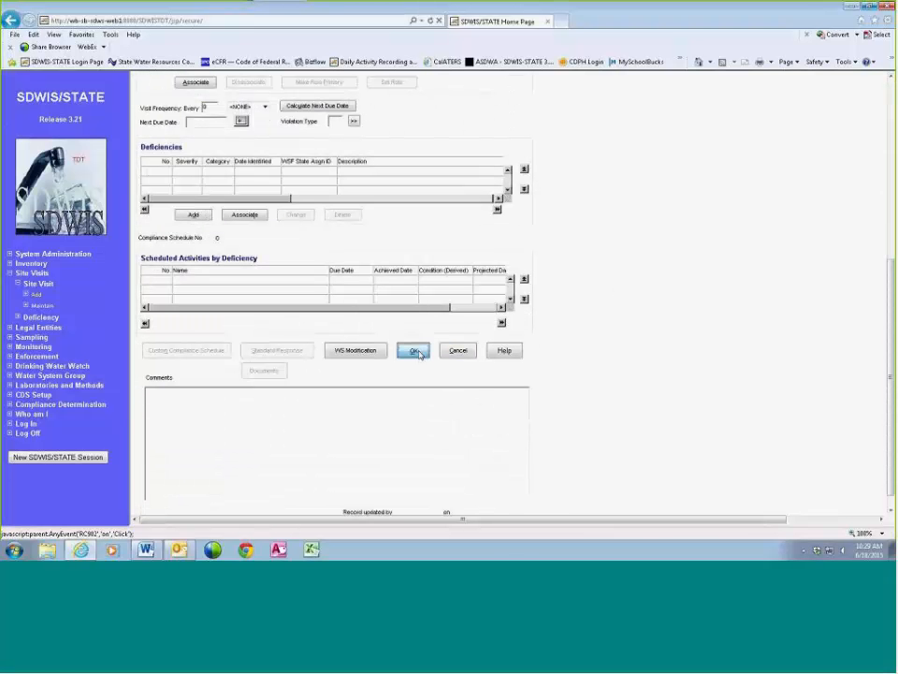
pyautogui.click(414, 351)
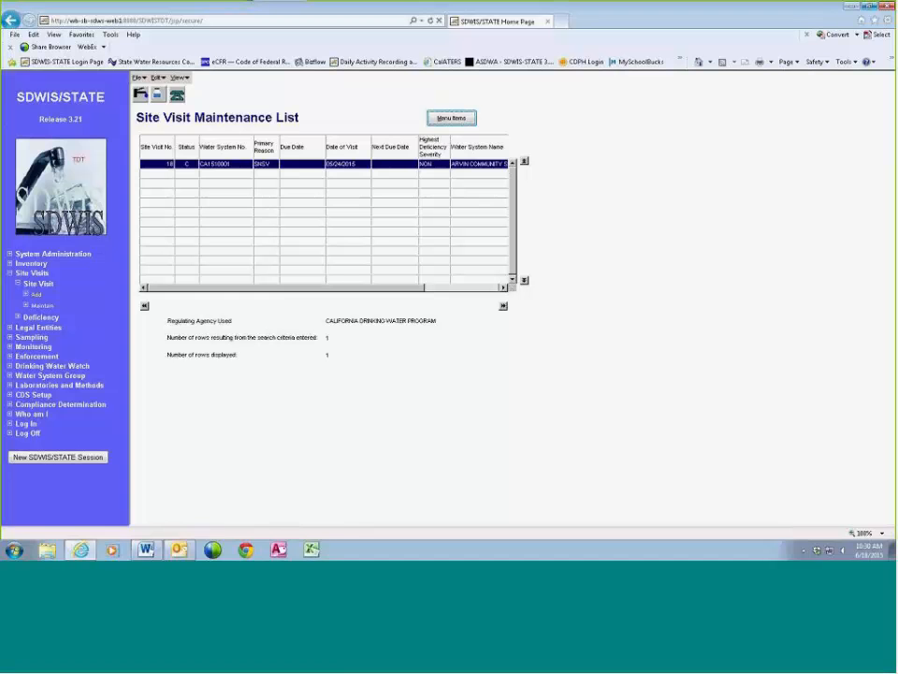
pyautogui.click(147, 77)
pyautogui.click(140, 95)
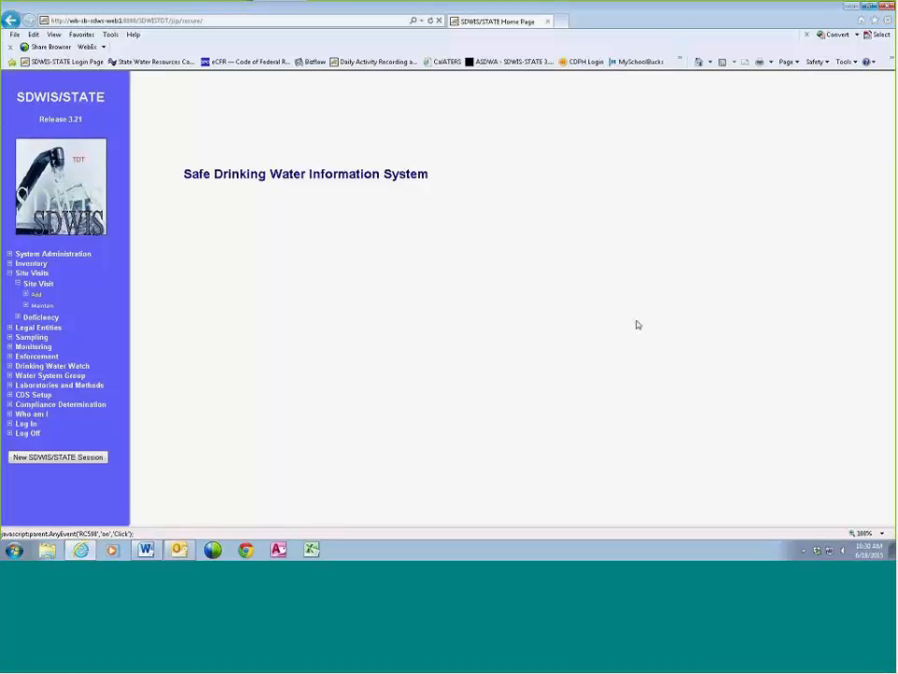
# - Search the maintainable site visits for water system CA 1510001 and look through the resulting list
pyautogui.click(41, 306)
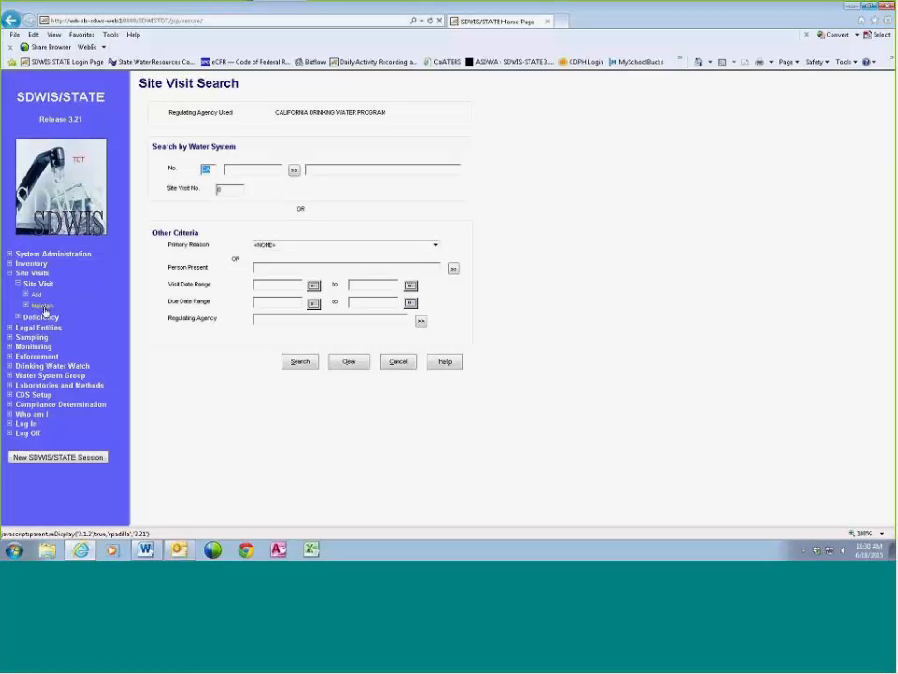
pyautogui.click(264, 171)
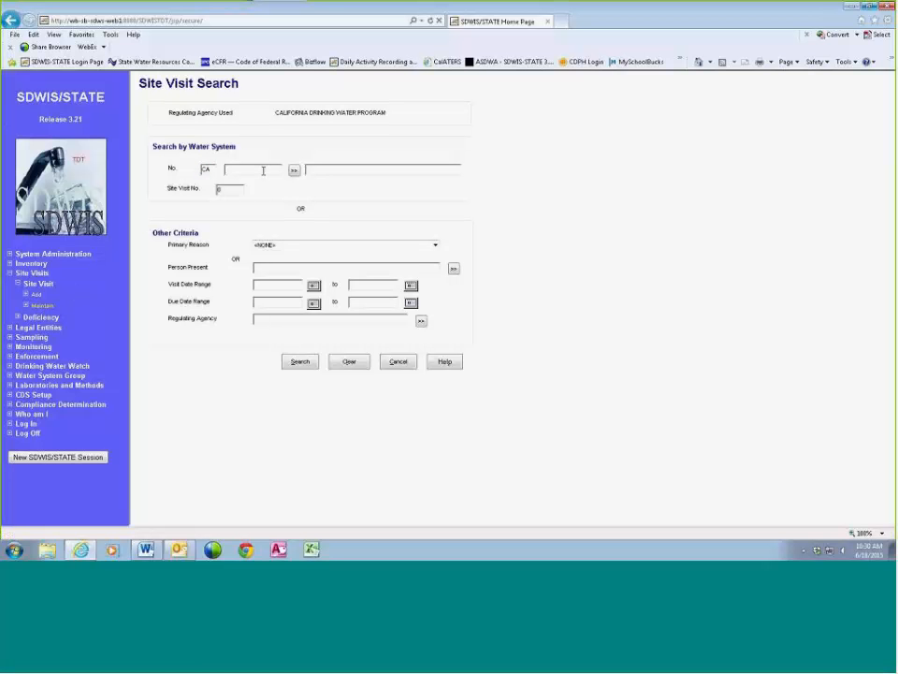
pyautogui.write('1510001')
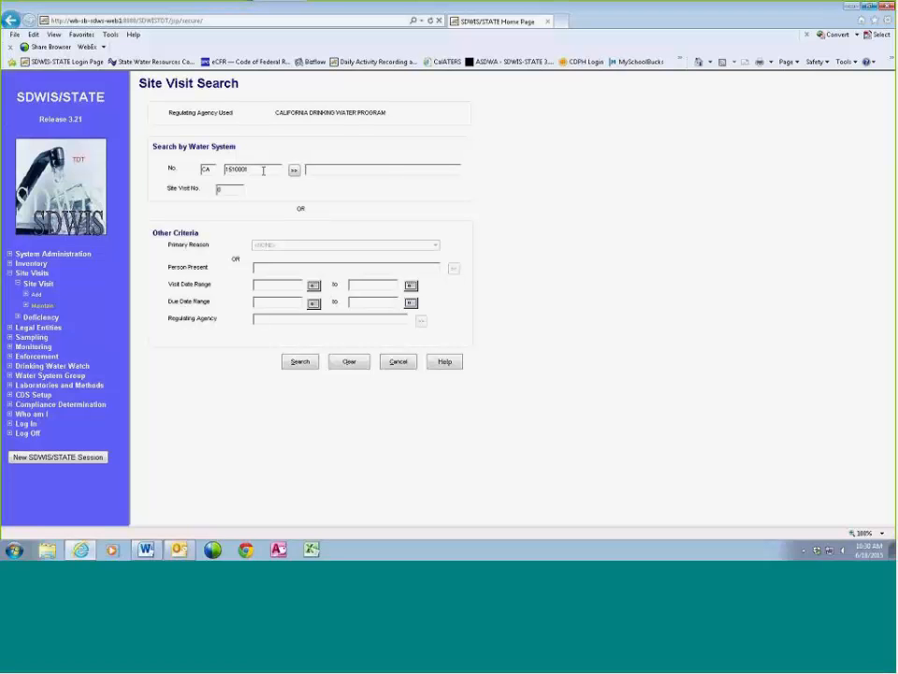
pyautogui.press('Tab')
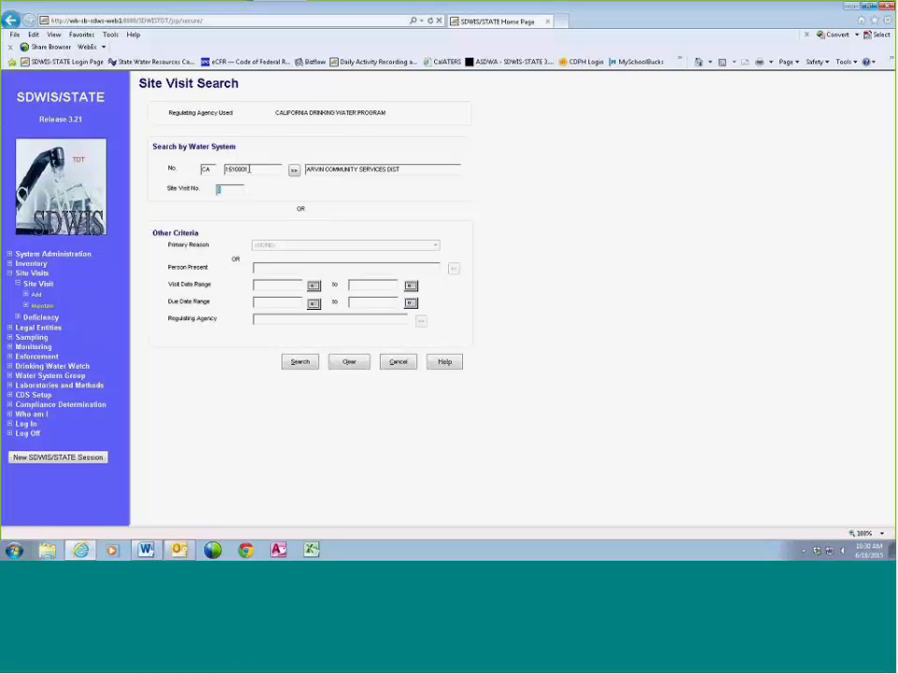
pyautogui.click(298, 363)
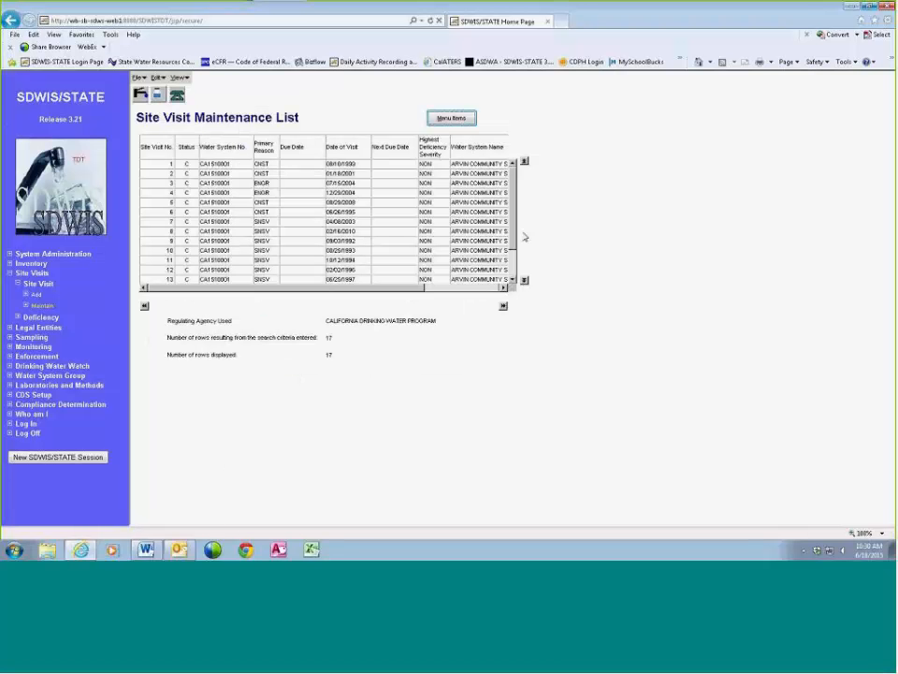
pyautogui.moveTo(514, 250); pyautogui.dragTo(513, 274)
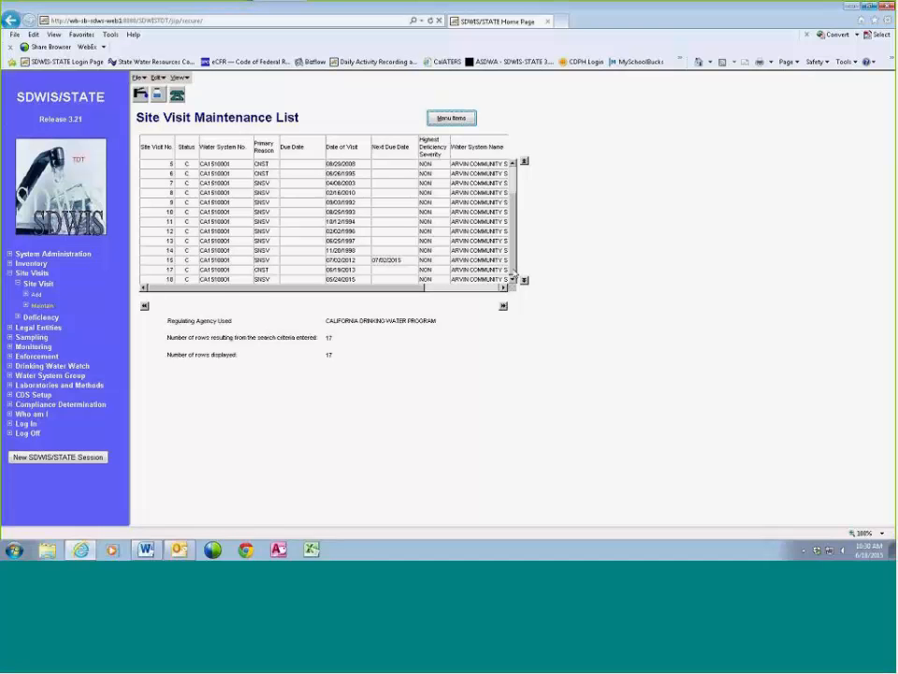
pyautogui.moveTo(513, 275); pyautogui.dragTo(515, 230)
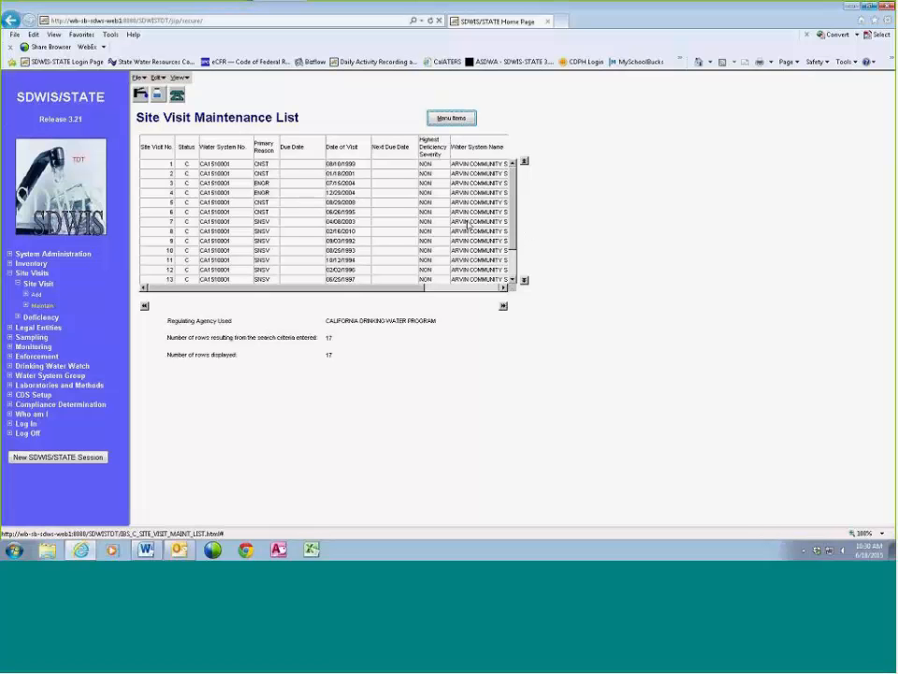
# - Sort the site visit list by Date of Visit in ascending order and look through it
pyautogui.click(179, 78)
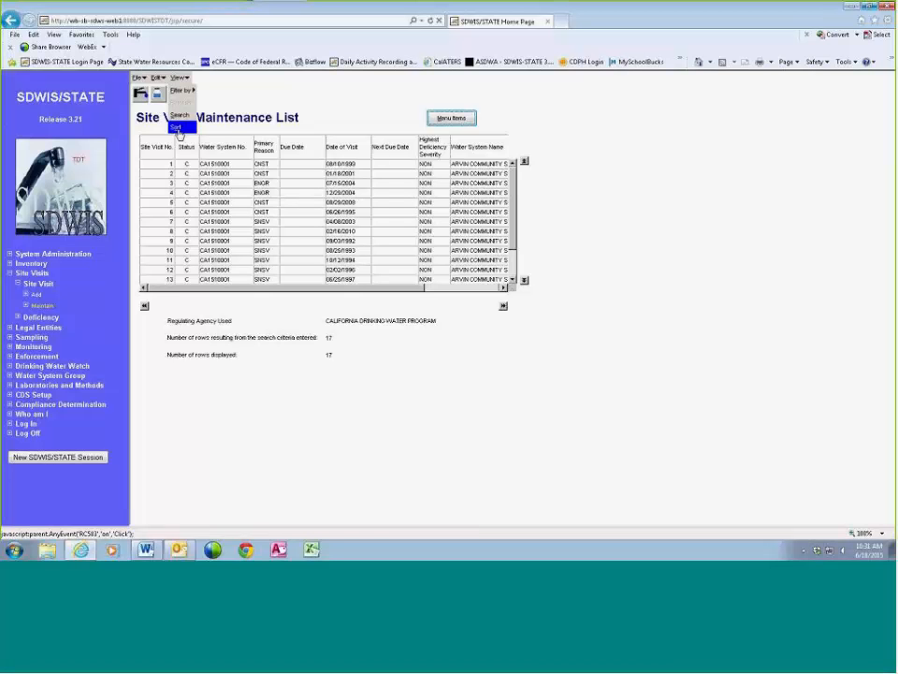
pyautogui.click(177, 127)
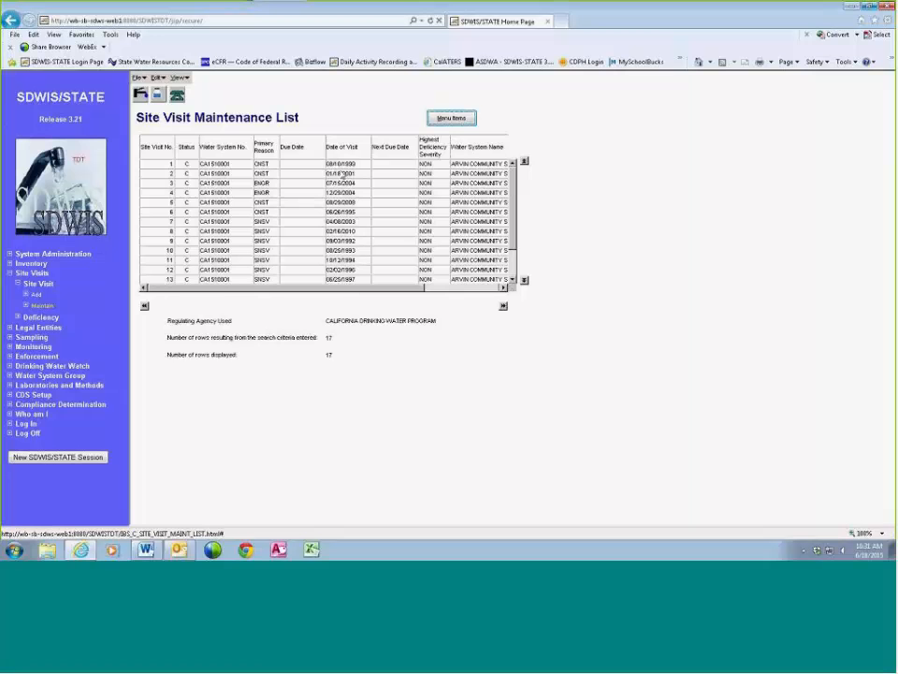
pyautogui.moveTo(180, 78)
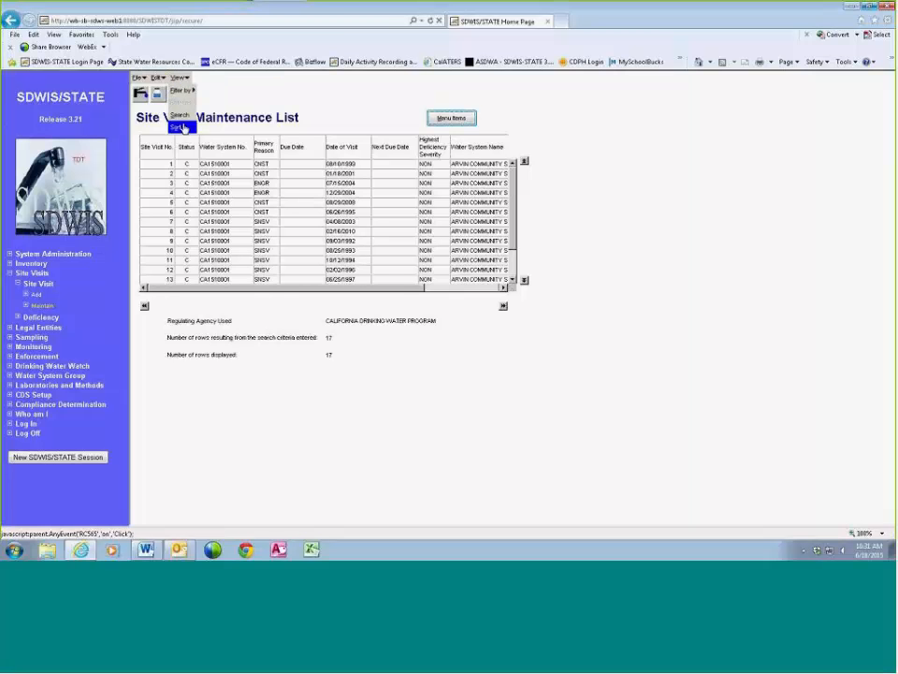
pyautogui.click(182, 128)
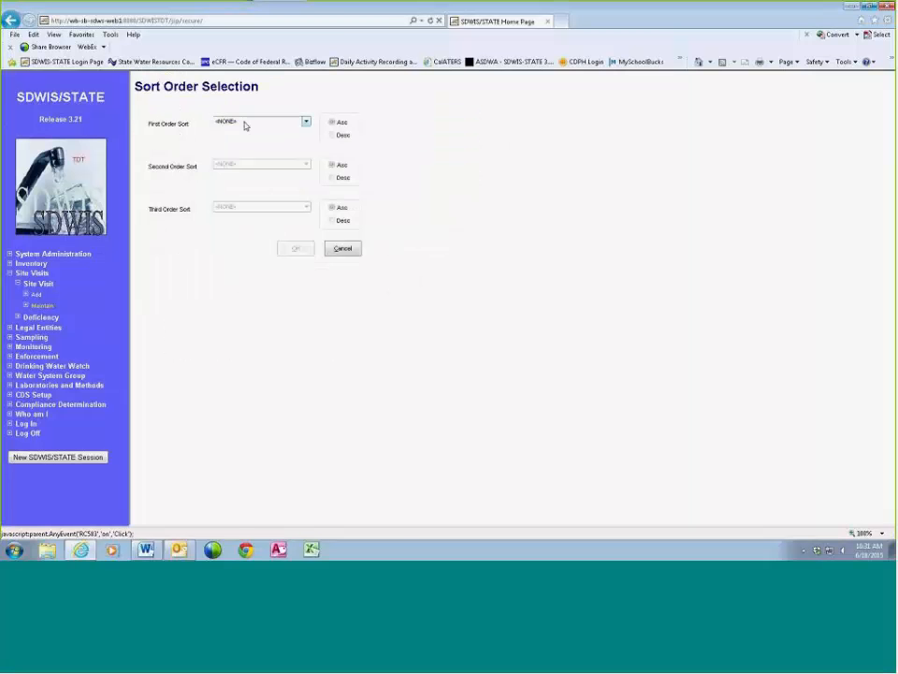
pyautogui.click(306, 122)
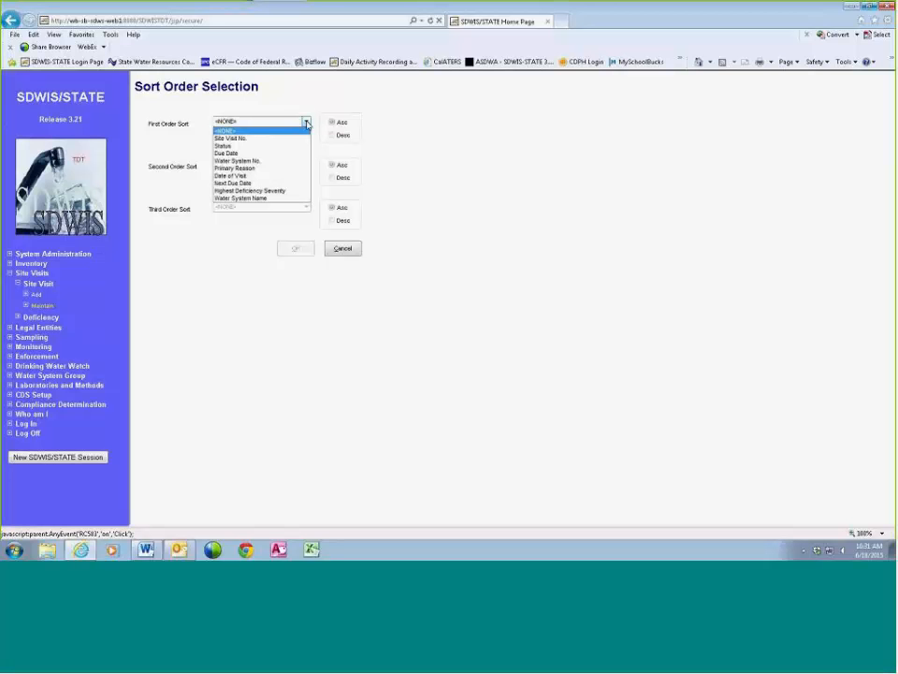
pyautogui.click(296, 177)
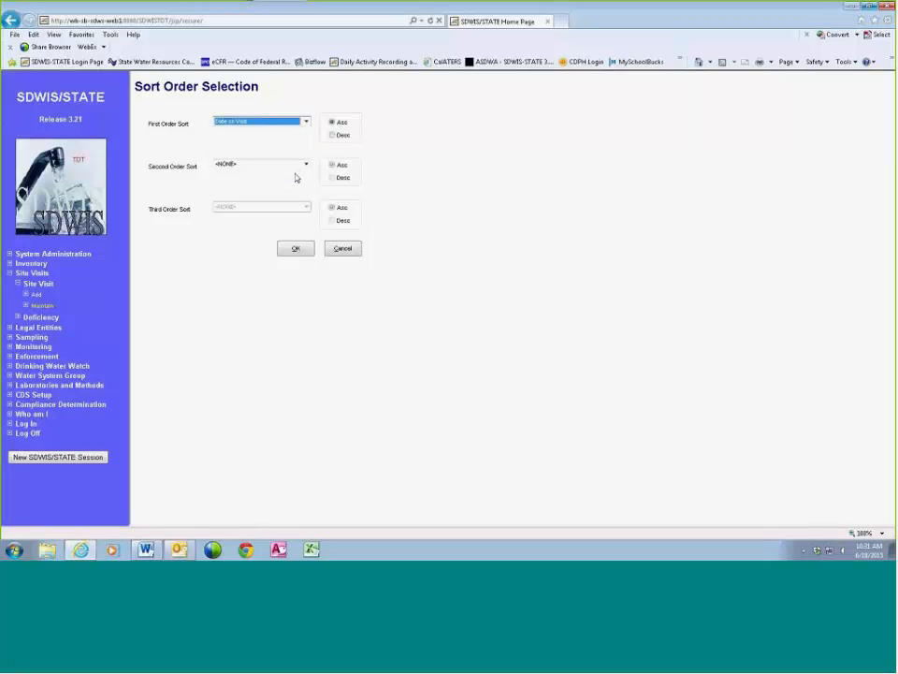
pyautogui.click(296, 248)
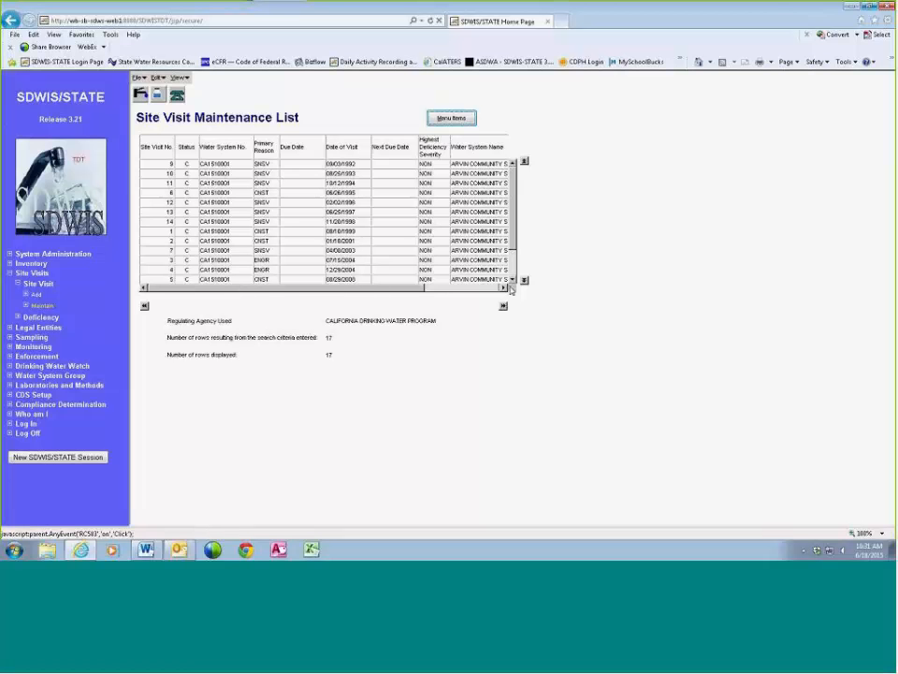
pyautogui.scroll(-2, 384, 201)
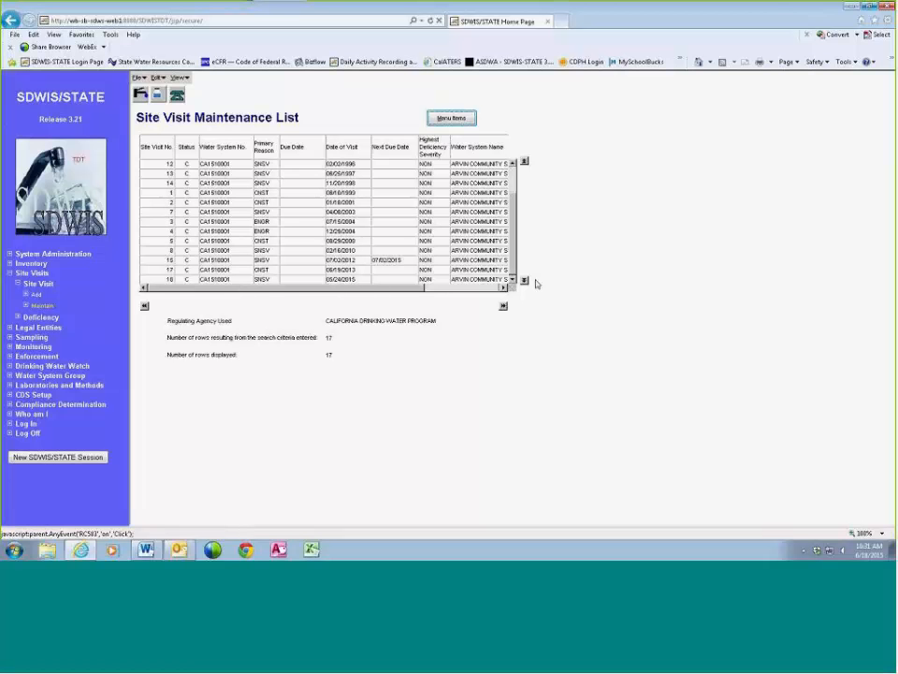
pyautogui.scroll(2, 387, 206)
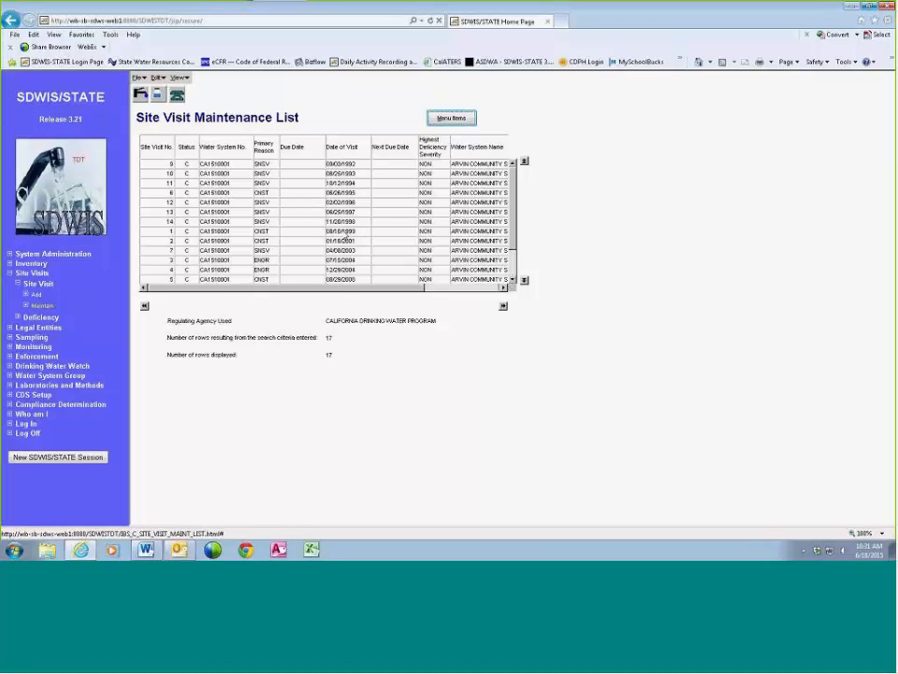
# - Reopen the site visit search criteria, cancel the search, and exit the Site Visit Maintenance List
pyautogui.click(177, 77)
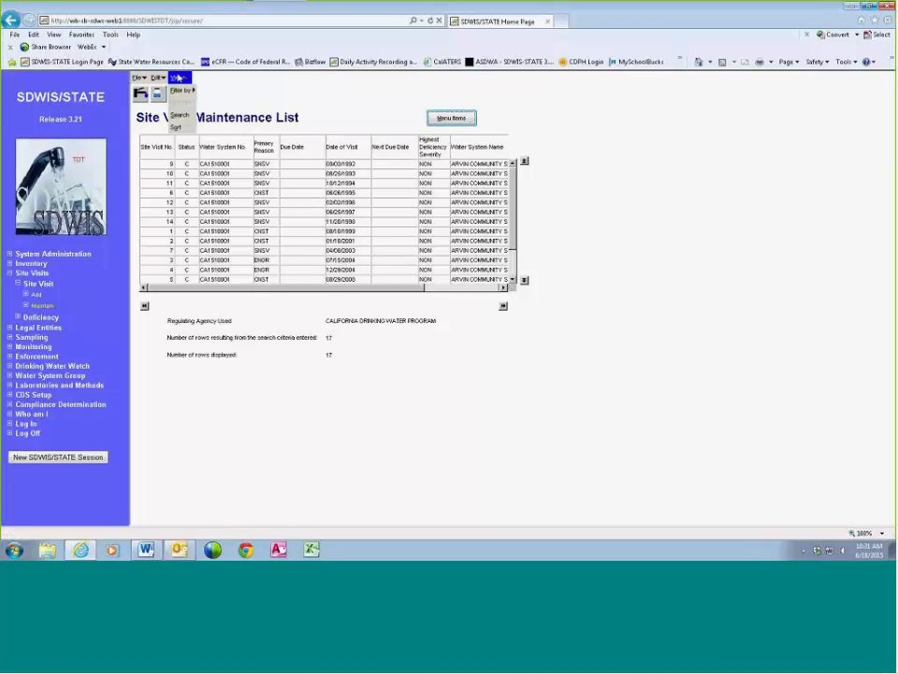
pyautogui.click(179, 120)
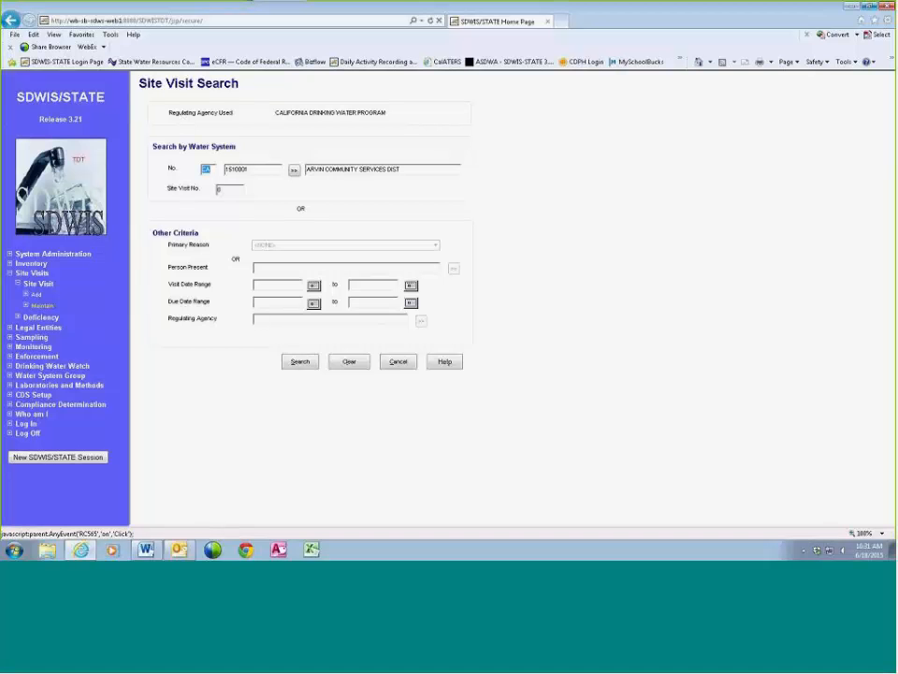
pyautogui.click(399, 361)
pyautogui.click(140, 94)
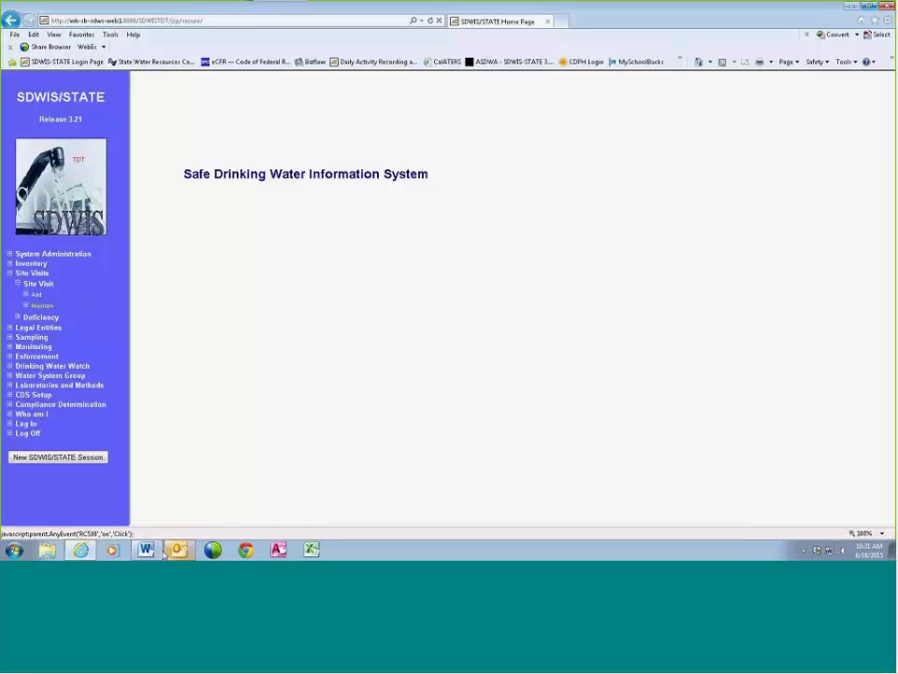
# - Minimize the browser, open the violation enforcement action training presentation from the desktop, and advance to slide 2
pyautogui.click(514, 11)
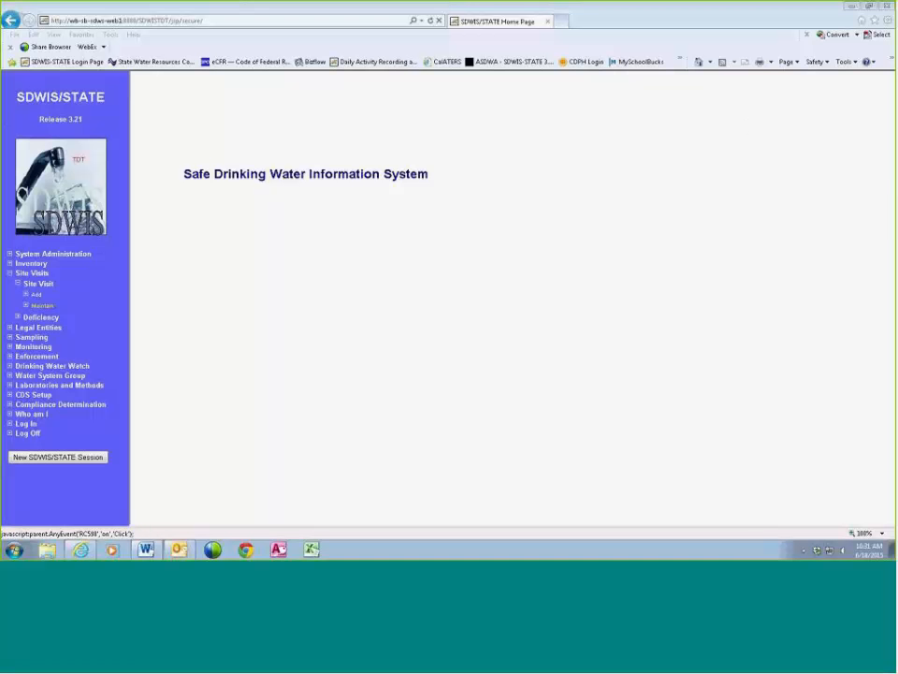
pyautogui.click(853, 6)
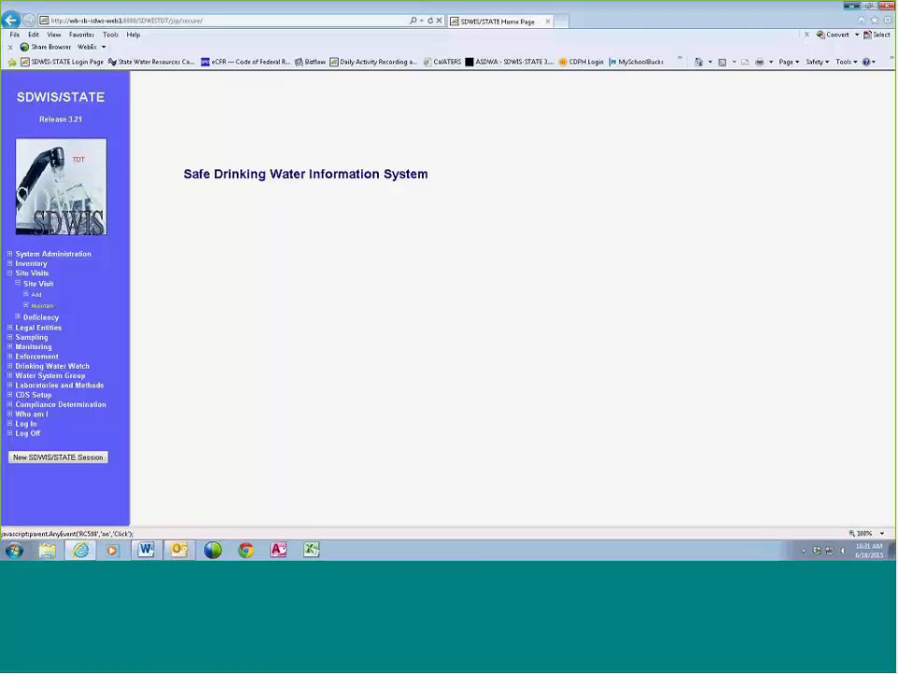
pyautogui.click(853, 6)
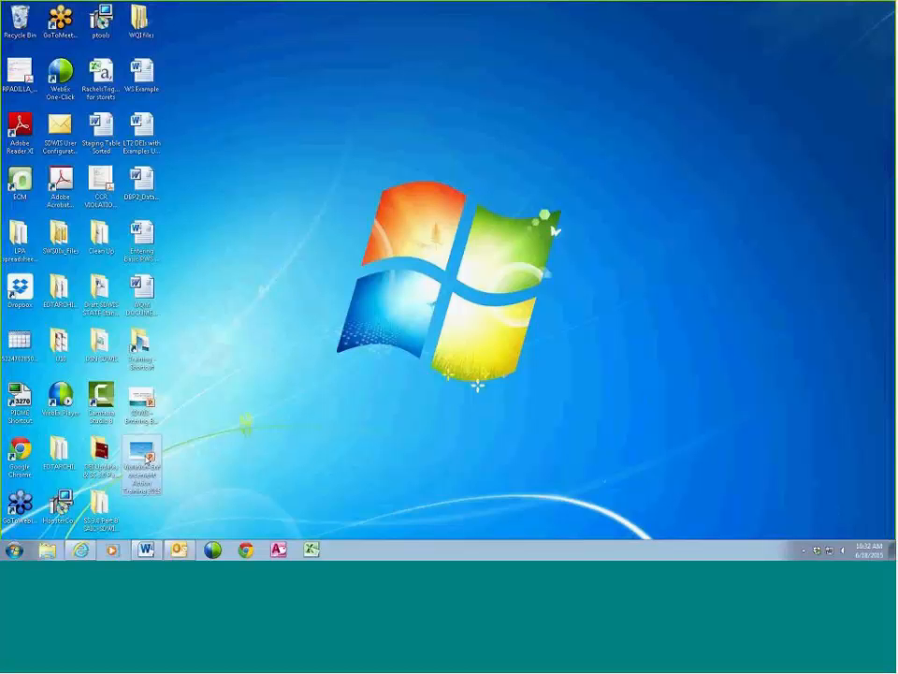
pyautogui.doubleClick(147, 459)
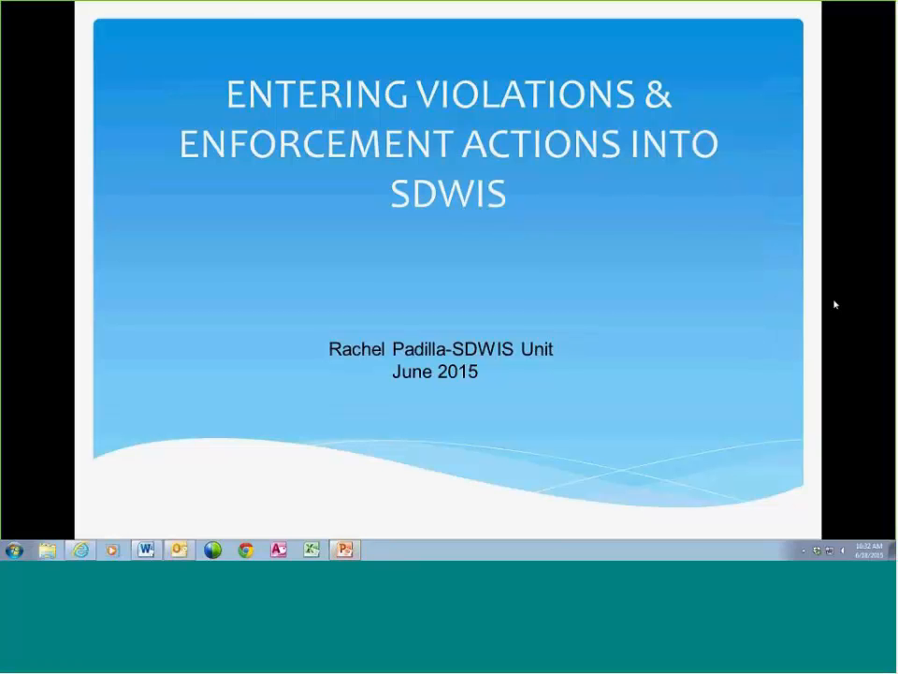
pyautogui.click(608, 233)
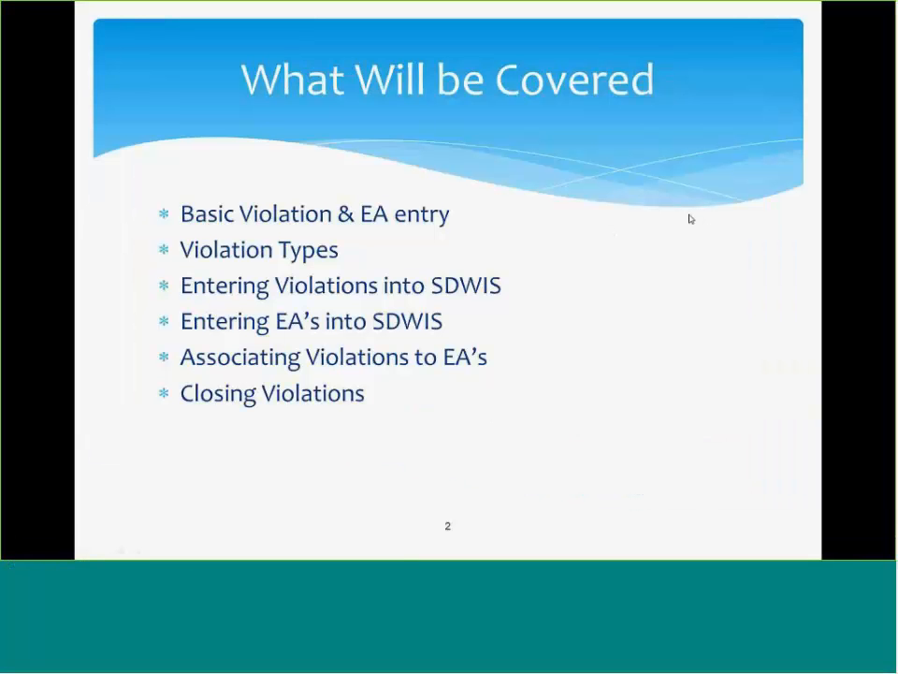
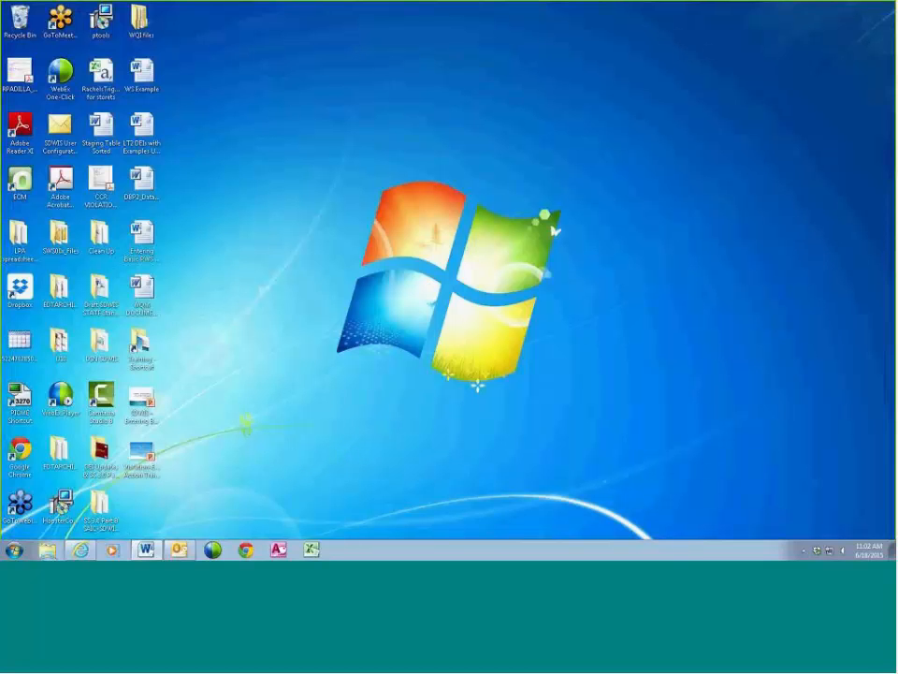
# - Switch back to SDWIS/STATE in the browser and log in again with the saved user ID and account password
pyautogui.click(80, 549)
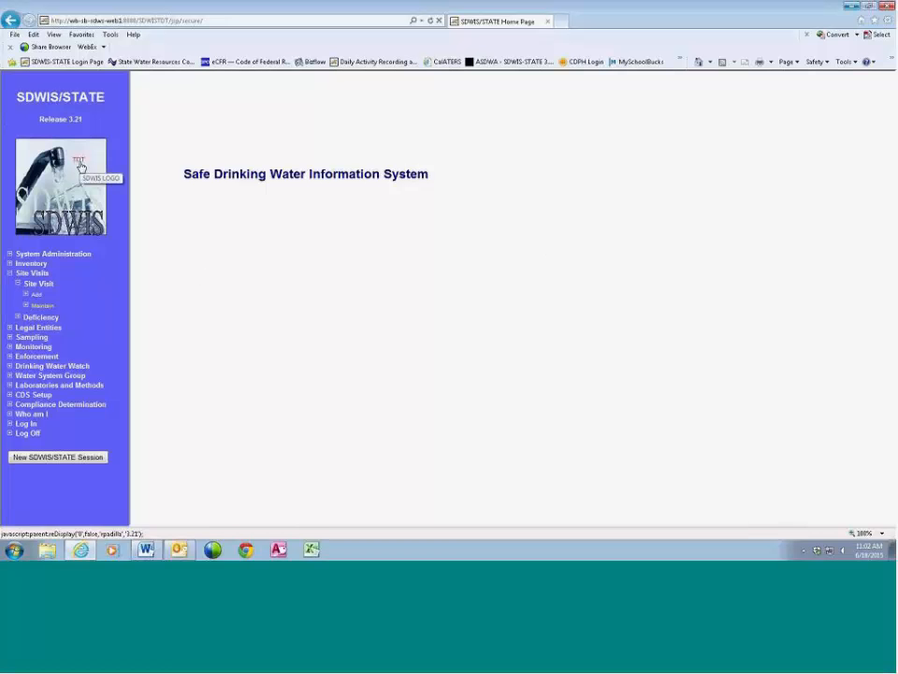
pyautogui.click(28, 424)
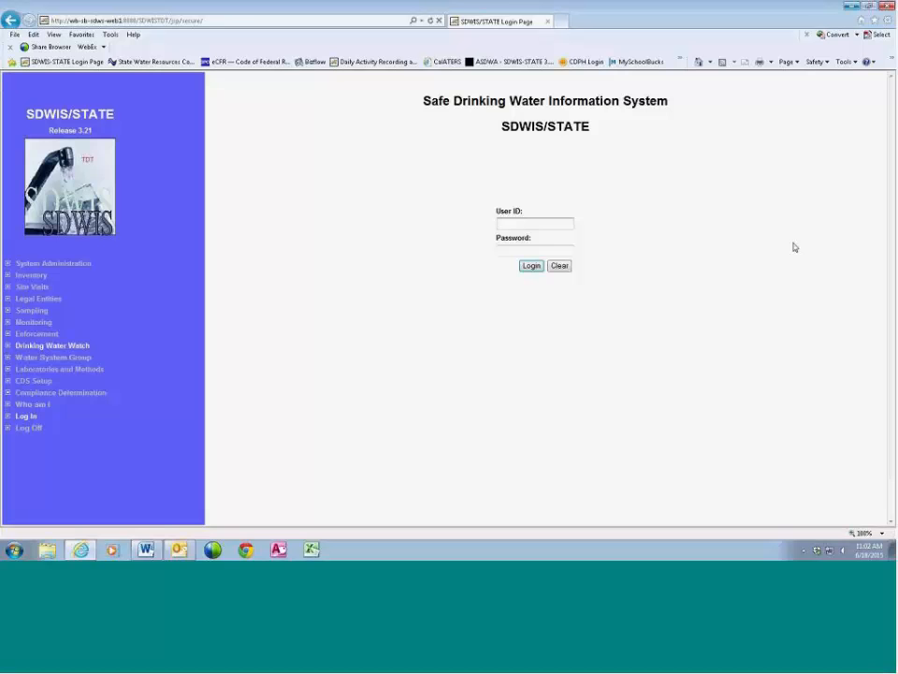
pyautogui.write('r')
pyautogui.press('Down')
pyautogui.press('Return')
pyautogui.press('Return')
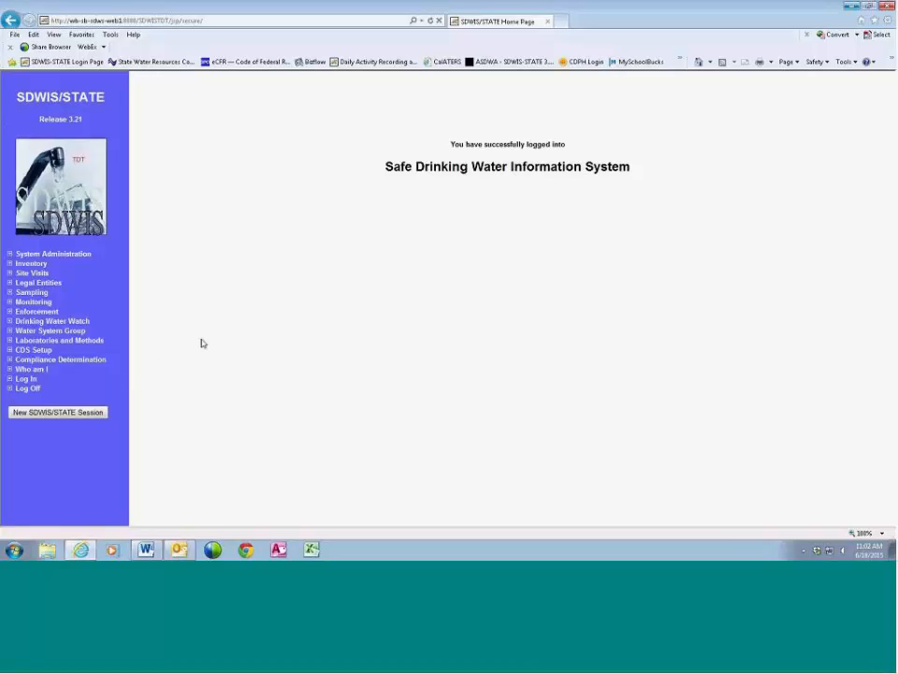
# - Start adding a monitoring violation and search for water system number CA 1510001
pyautogui.click(10, 302)
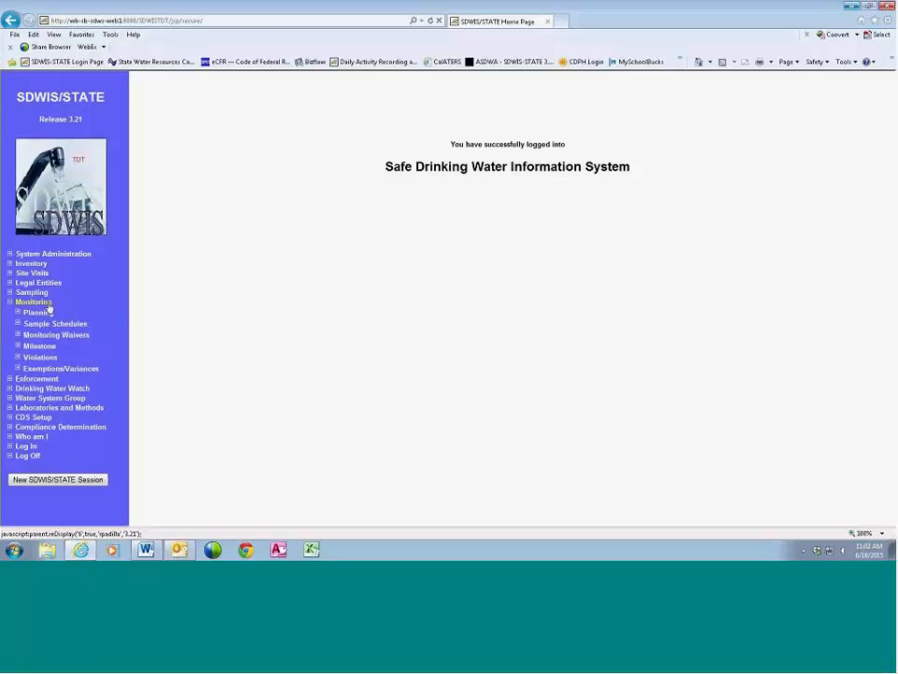
pyautogui.click(18, 358)
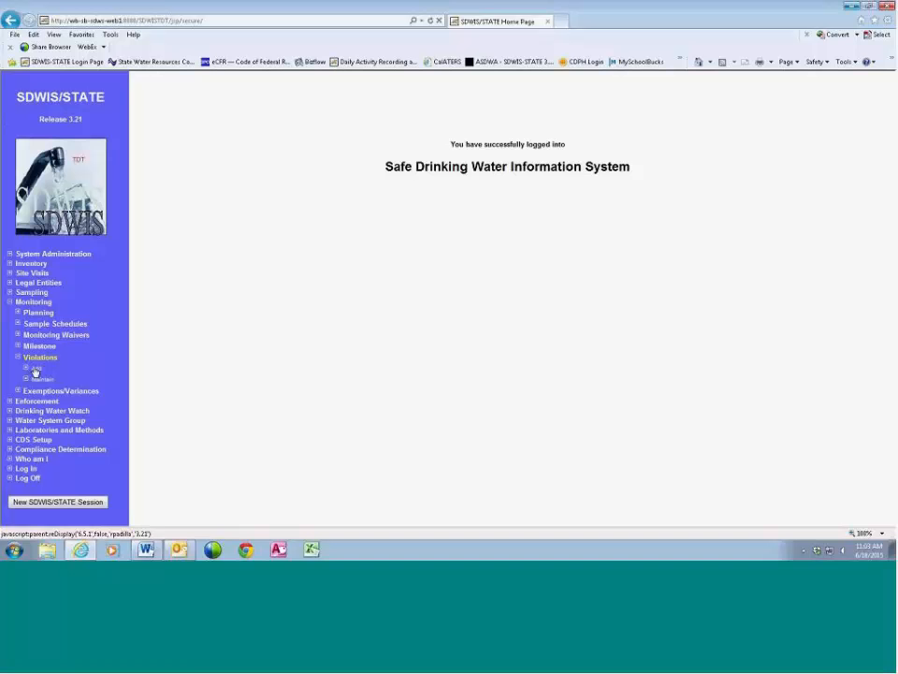
pyautogui.click(36, 372)
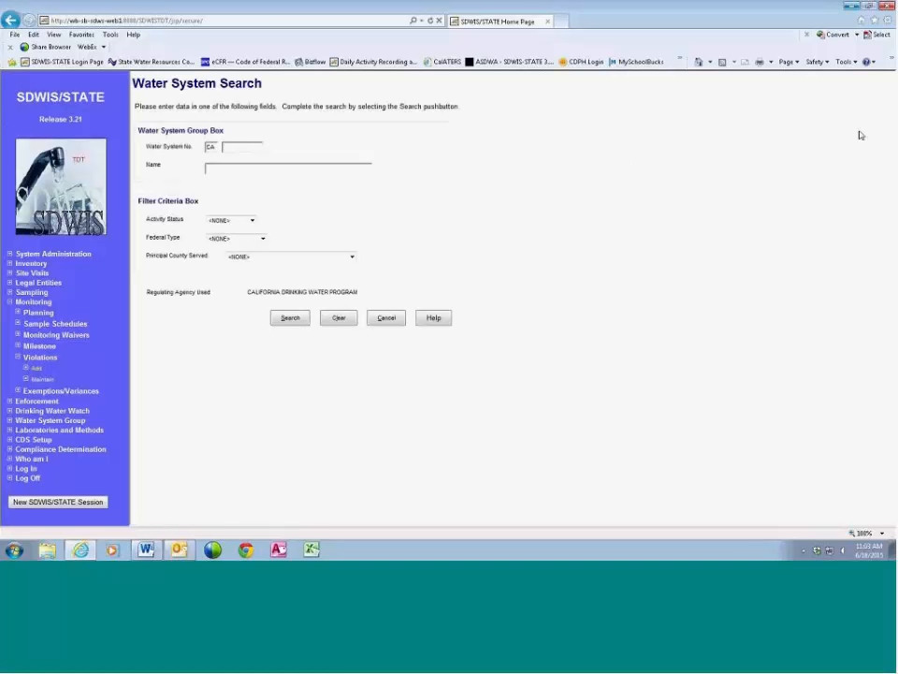
pyautogui.write('1510001')
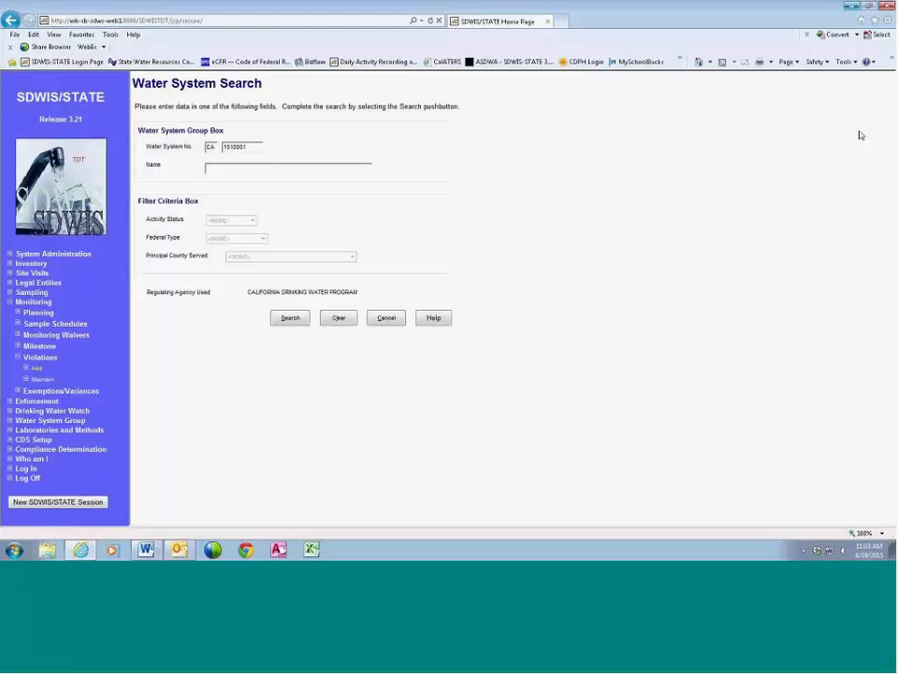
pyautogui.press('Return')
pyautogui.click(291, 319)
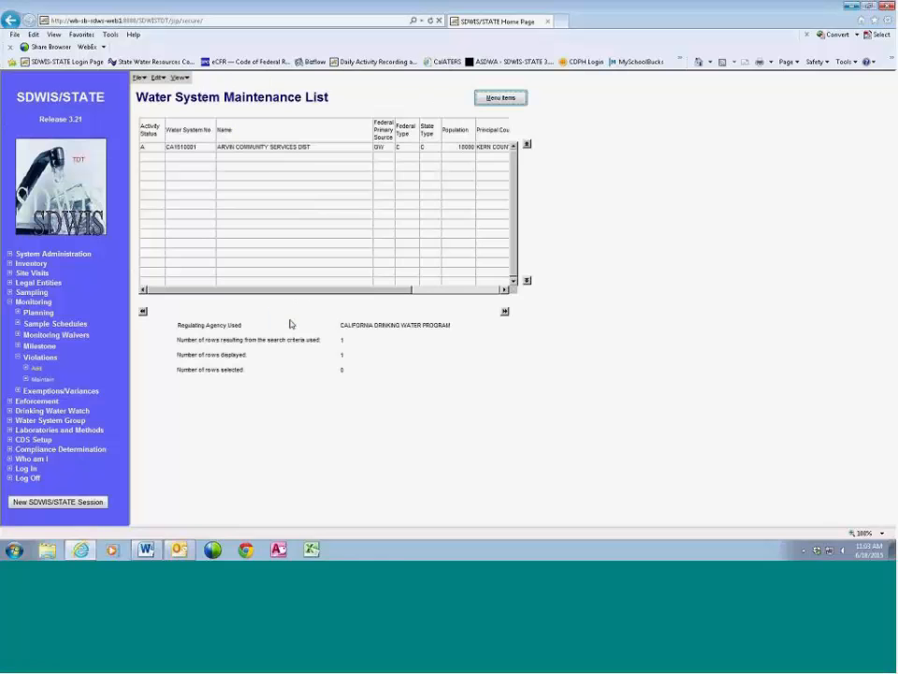
# - Select Arvin Community Services Dist in the Water System Maintenance List as the system for the new violation
pyautogui.click(254, 148)
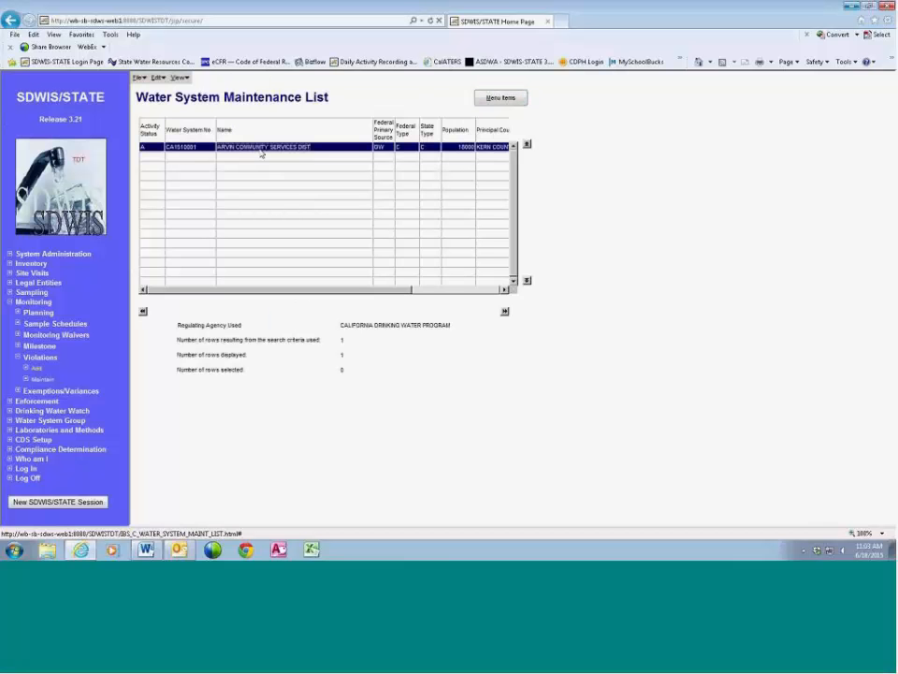
pyautogui.click(177, 77)
pyautogui.moveTo(160, 77)
pyautogui.click(162, 142)
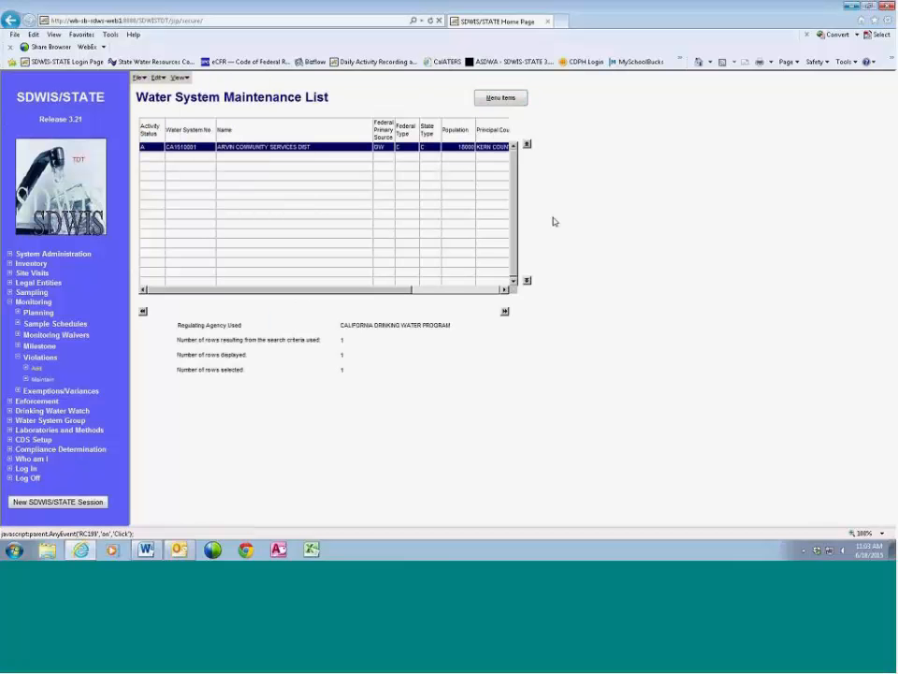
# - Look over the Violation Maintenance - Add form and open the lookup list for the violation type
pyautogui.scroll(-2, 689, 354)
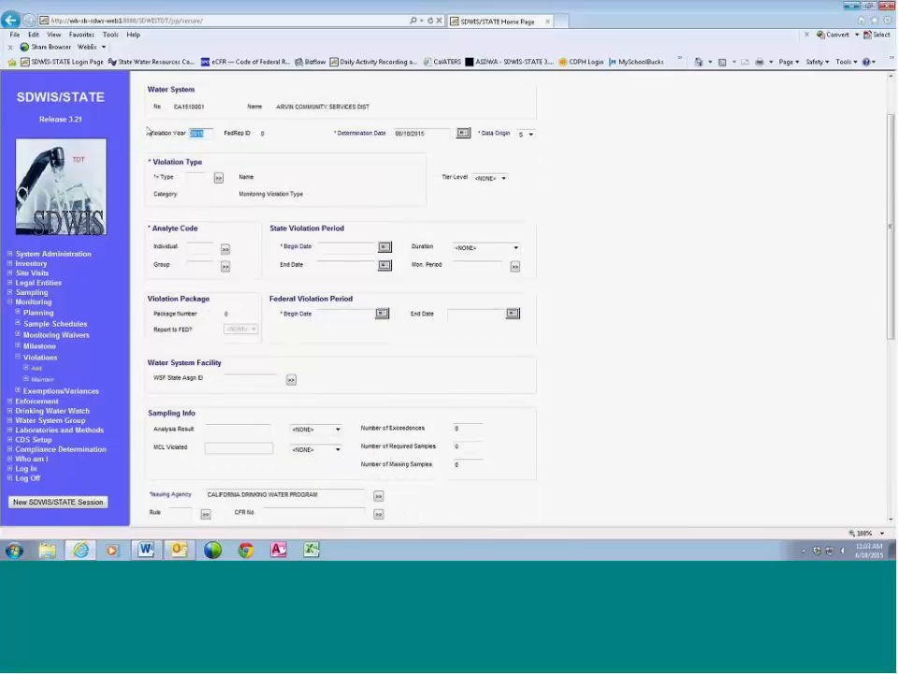
pyautogui.scroll(2, 689, 354)
pyautogui.scroll(1, 505, 300)
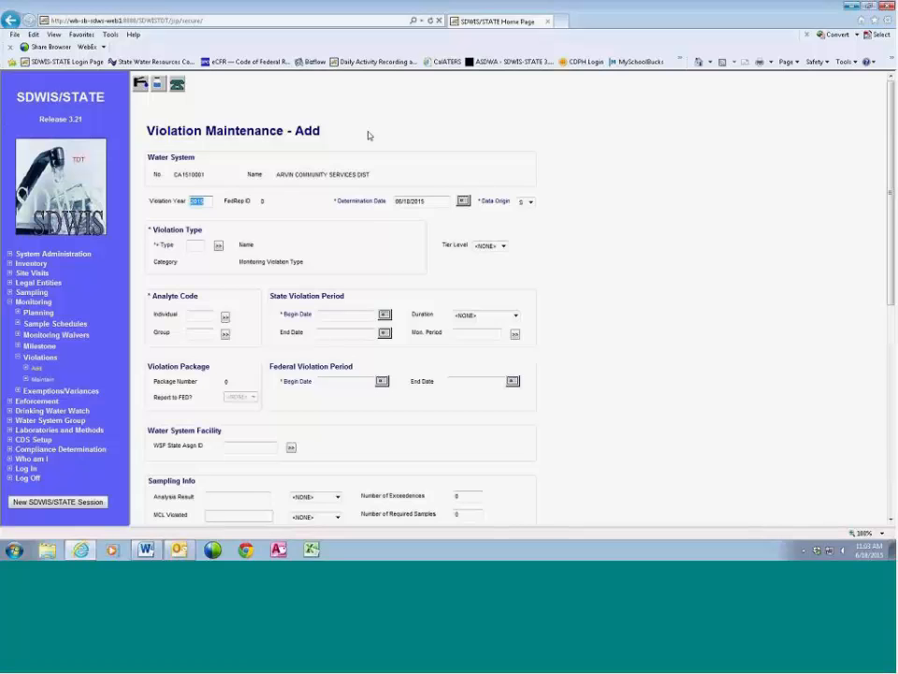
pyautogui.scroll(-2, 627, 314)
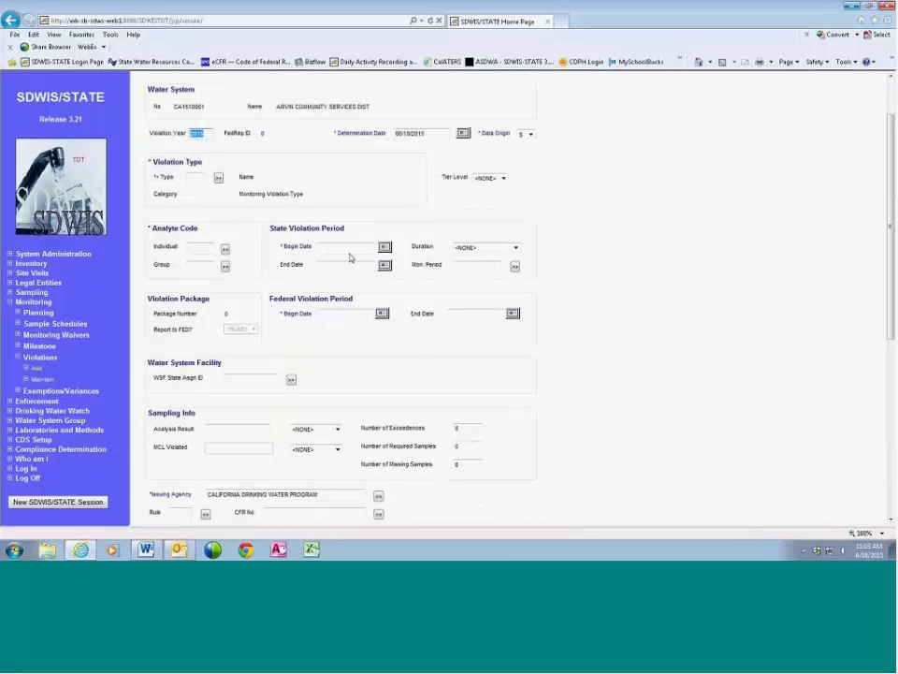
pyautogui.click(191, 178)
pyautogui.click(219, 178)
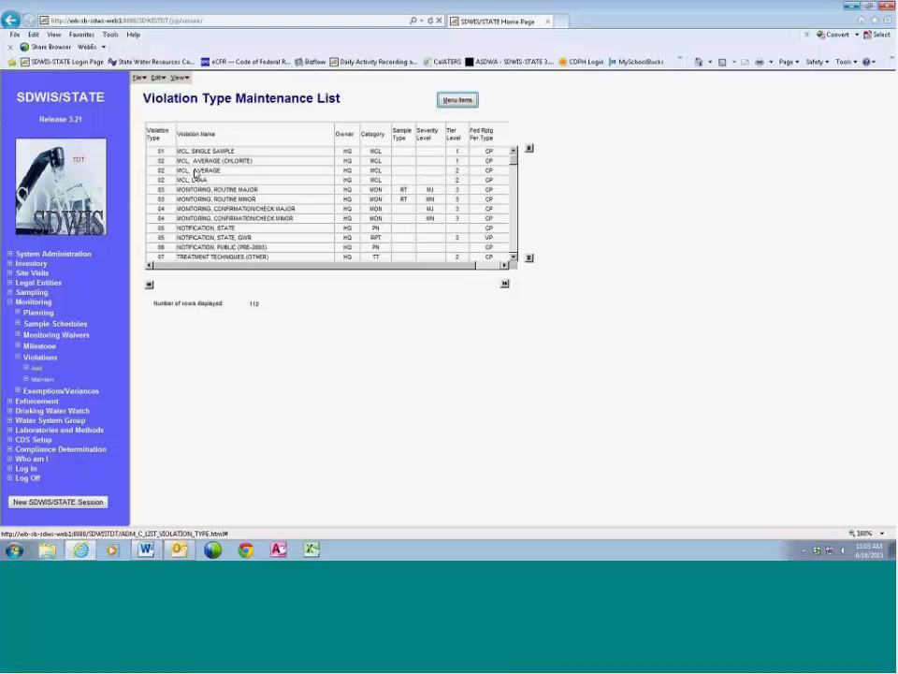
# - Look through the violation types and select type 02, MCL, AVERAGE, for the new violation
pyautogui.click(513, 258)
pyautogui.click(513, 258)
pyautogui.click(513, 258)
pyautogui.click(513, 259)
pyautogui.click(513, 258)
pyautogui.click(513, 259)
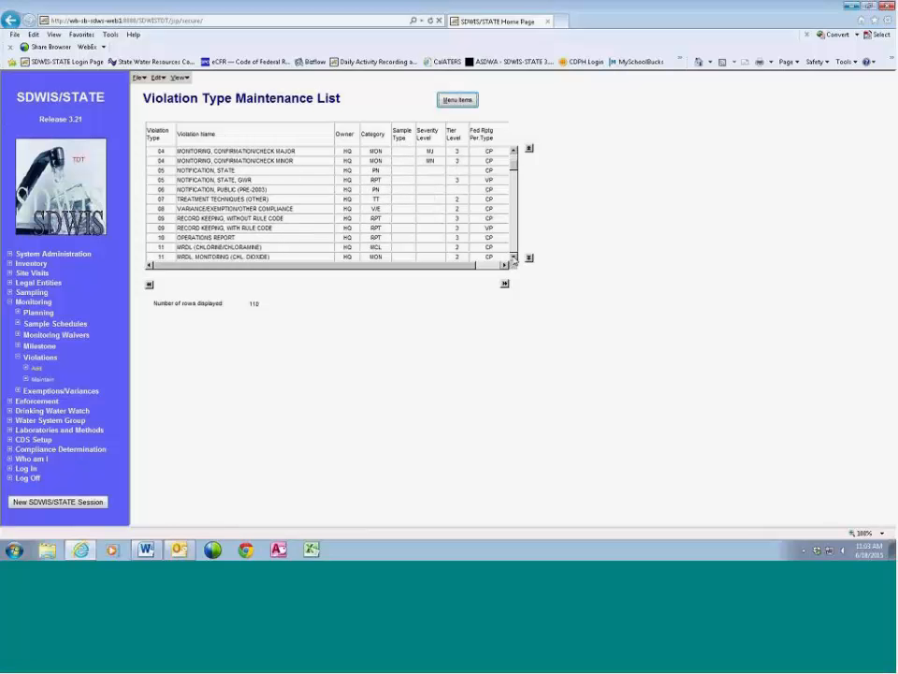
pyautogui.click(513, 259)
pyautogui.click(514, 155)
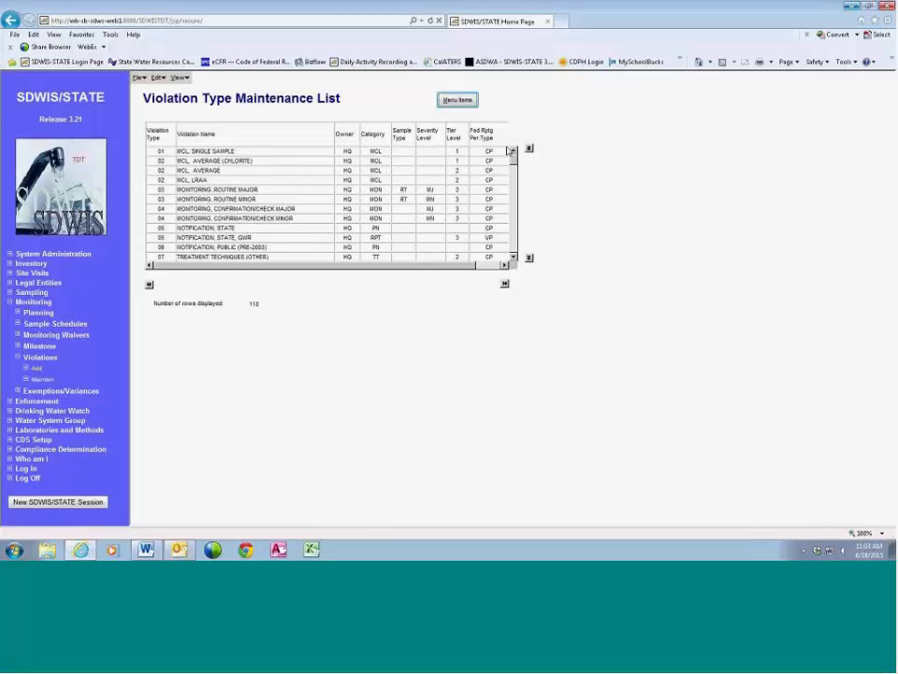
pyautogui.click(203, 173)
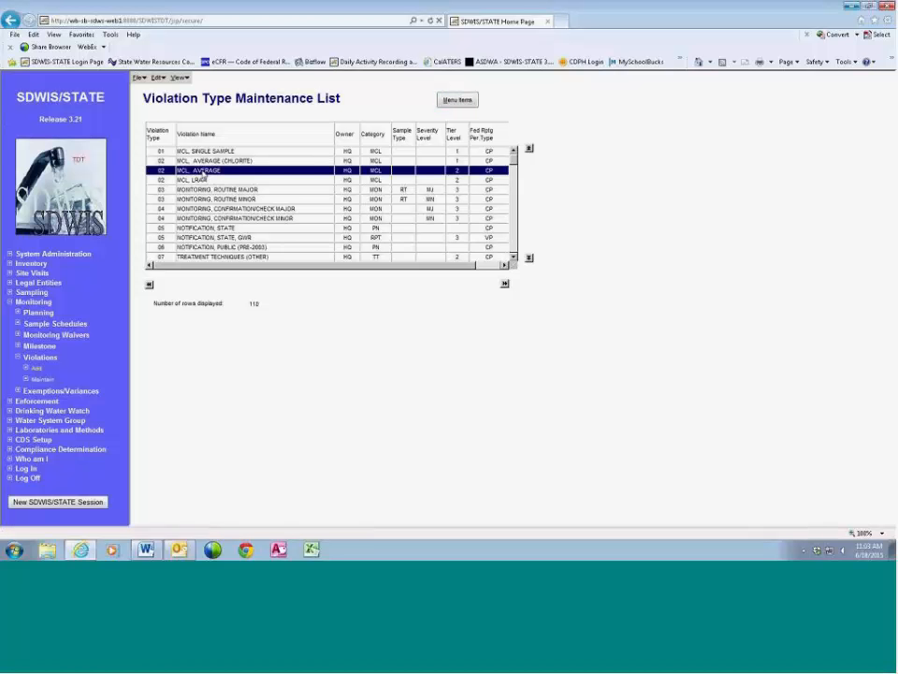
pyautogui.click(158, 76)
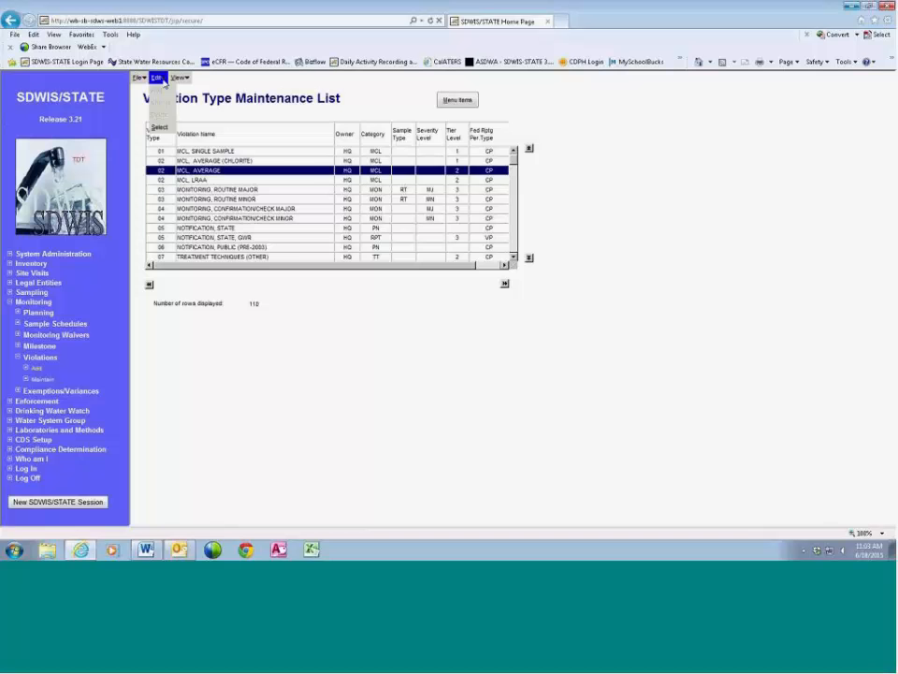
pyautogui.click(161, 128)
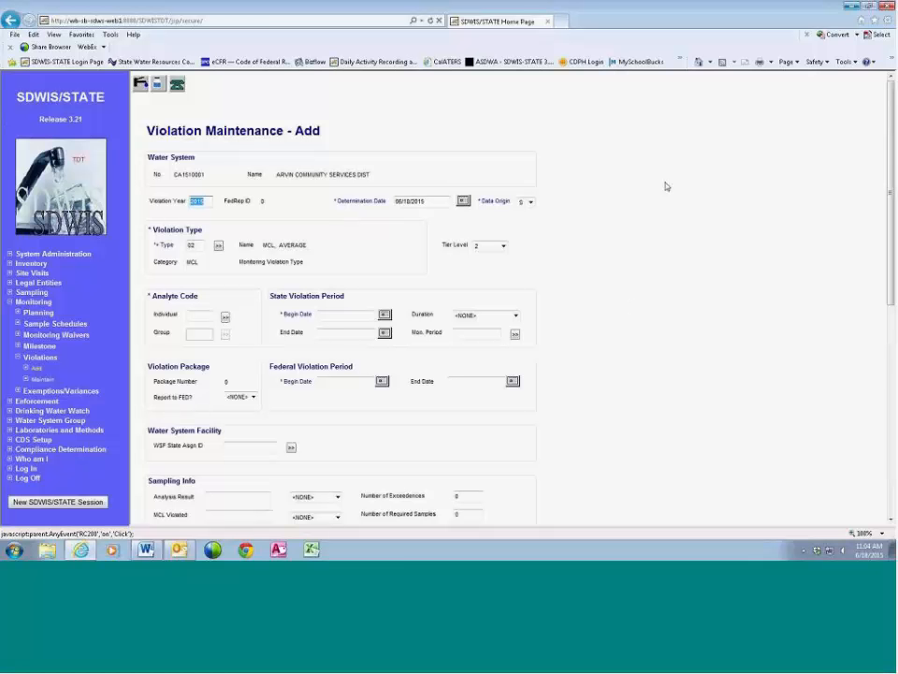
# - Open the help for the Violation Maintenance page and read through its descriptions of the protected and required fields
pyautogui.click(218, 246)
pyautogui.scroll(-5, 572, 237)
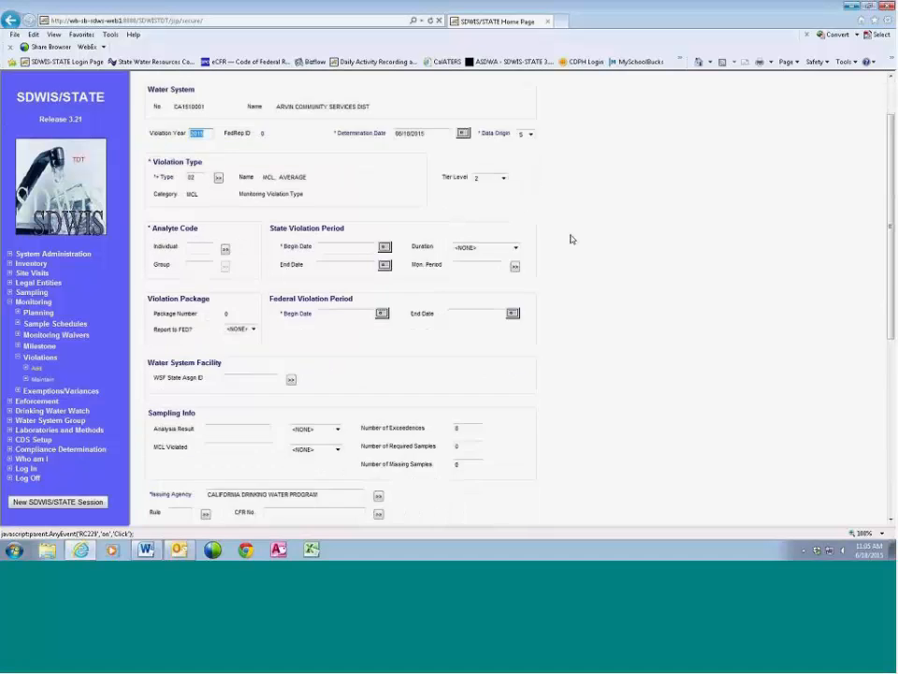
pyautogui.click(513, 478)
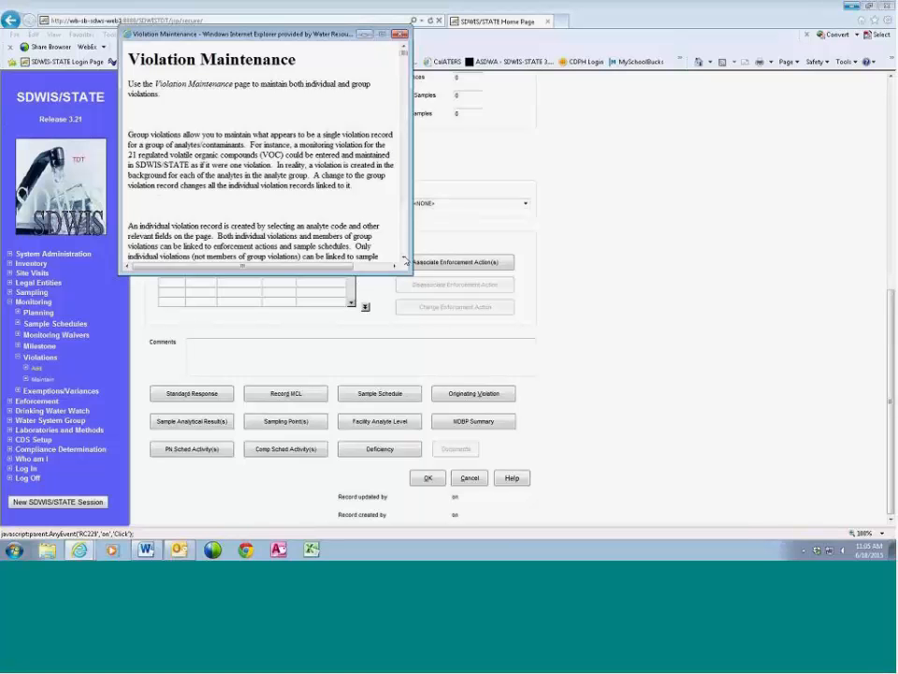
pyautogui.scroll(-5, 407, 261)
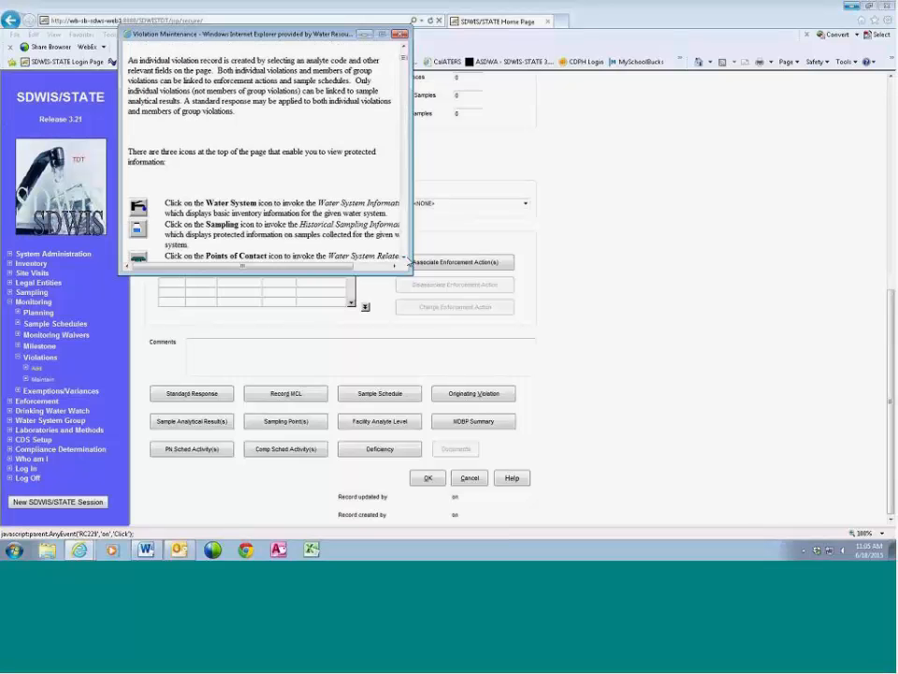
pyautogui.scroll(-5, 408, 263)
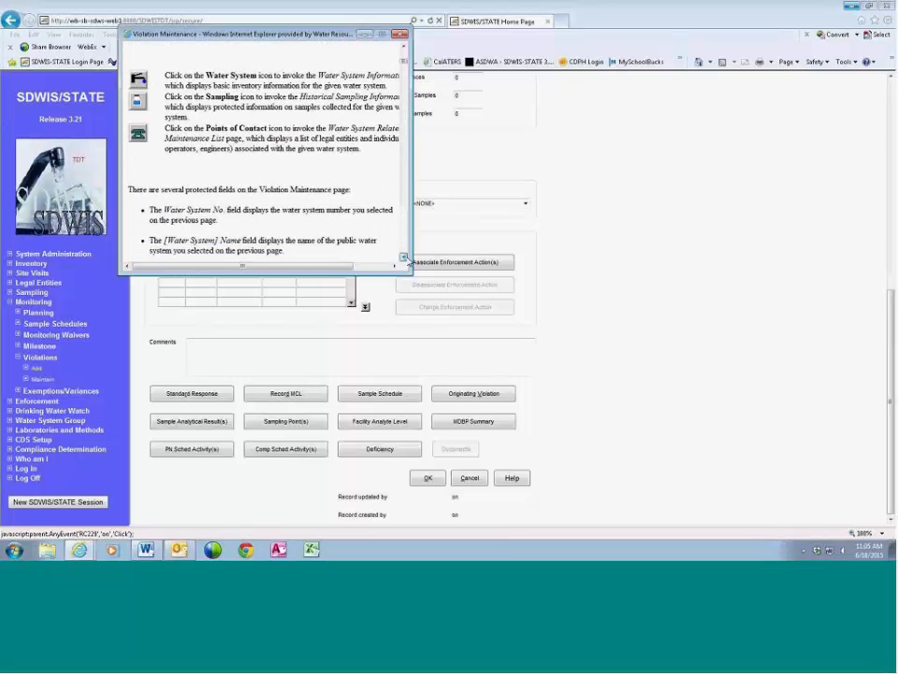
pyautogui.scroll(-3, 405, 256)
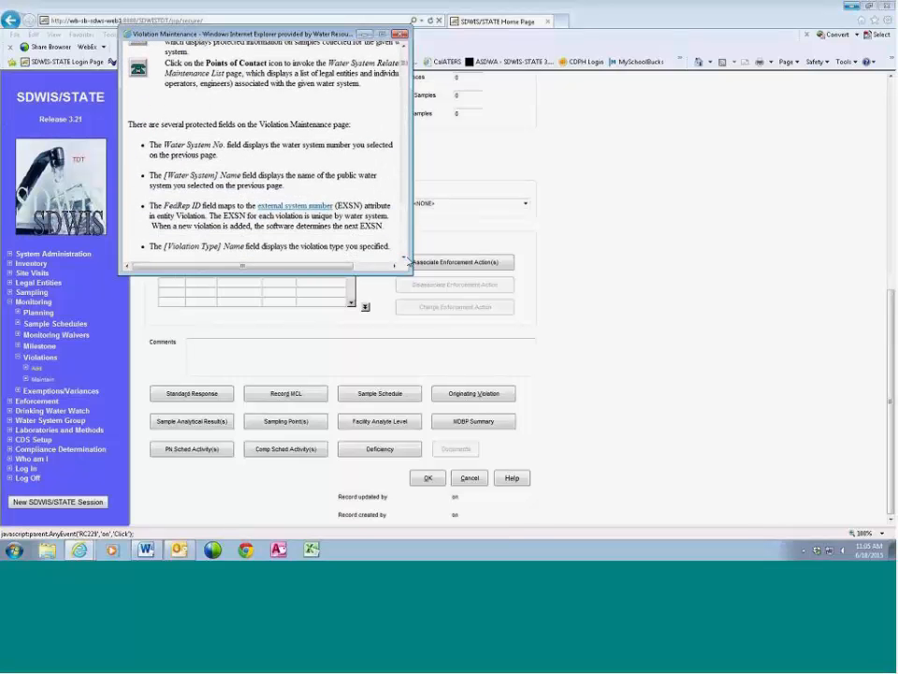
pyautogui.scroll(-2, 408, 261)
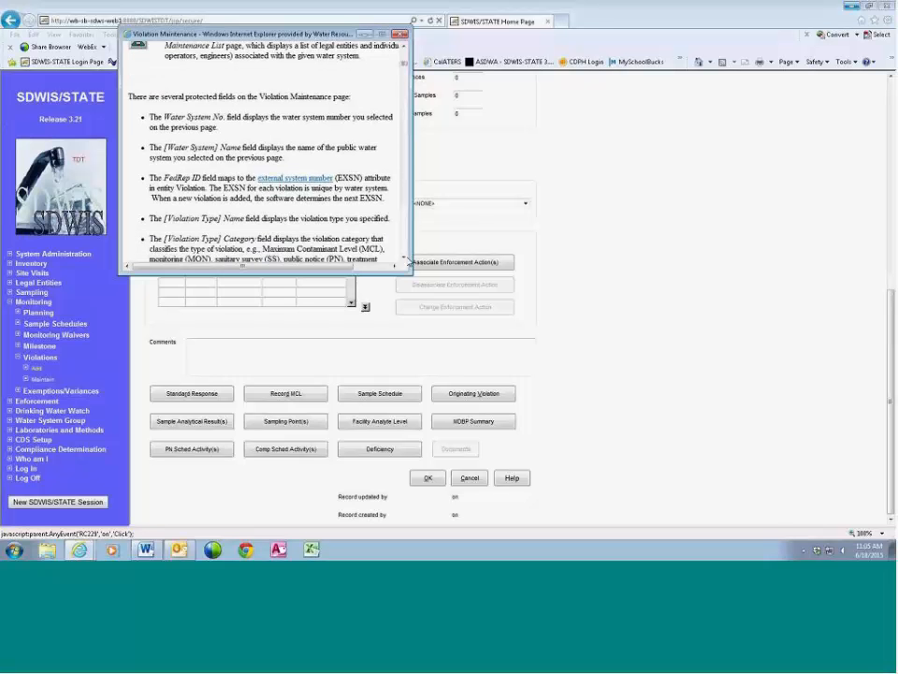
pyautogui.scroll(-3, 408, 263)
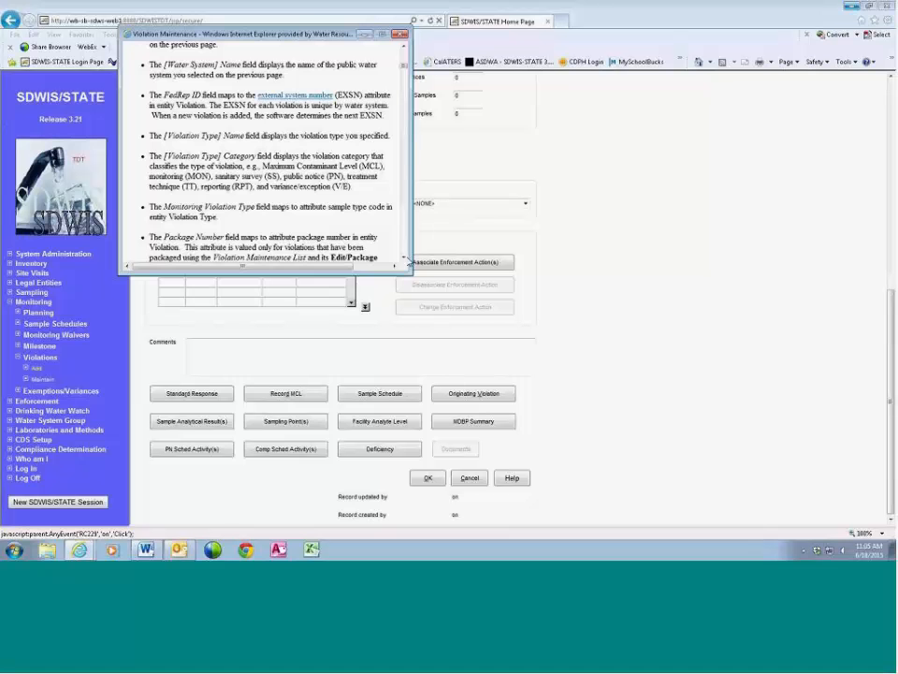
pyautogui.scroll(-5, 408, 262)
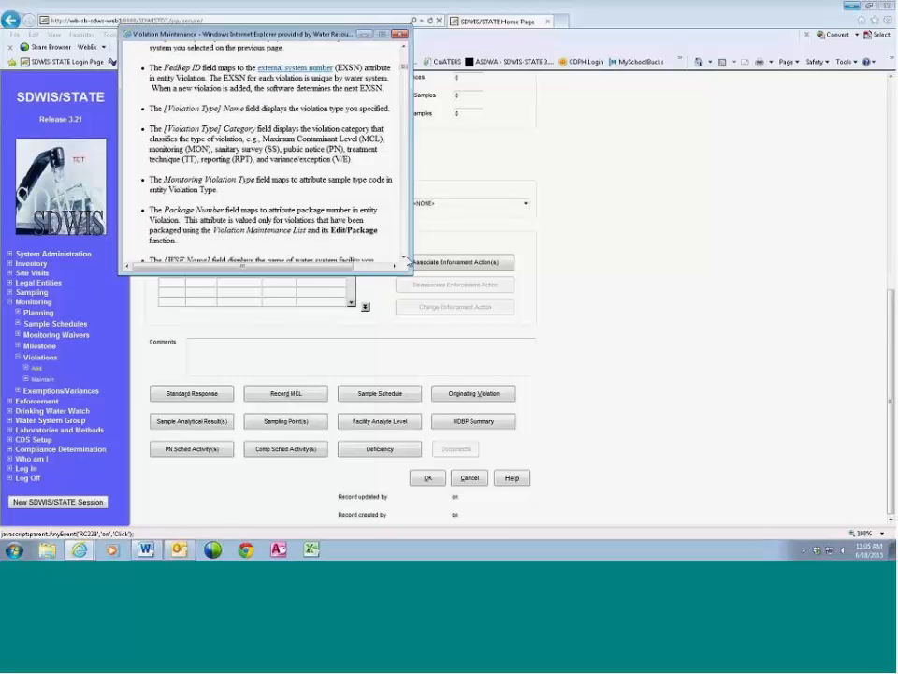
pyautogui.scroll(-5, 408, 262)
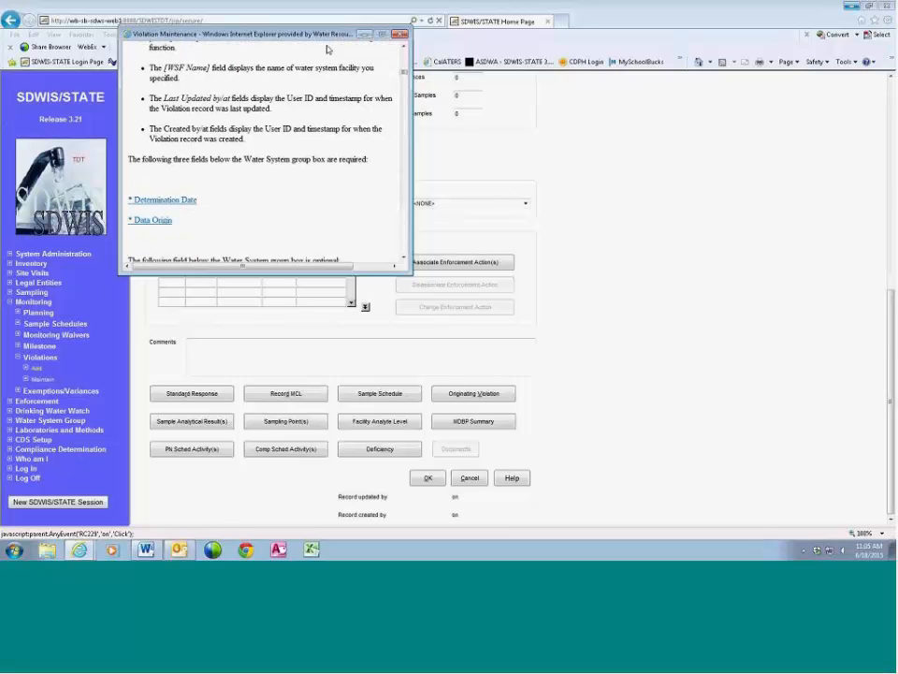
# - Move the help window off the navigation area and return to the beginning of the violation form
pyautogui.moveTo(290, 33); pyautogui.dragTo(504, 152)
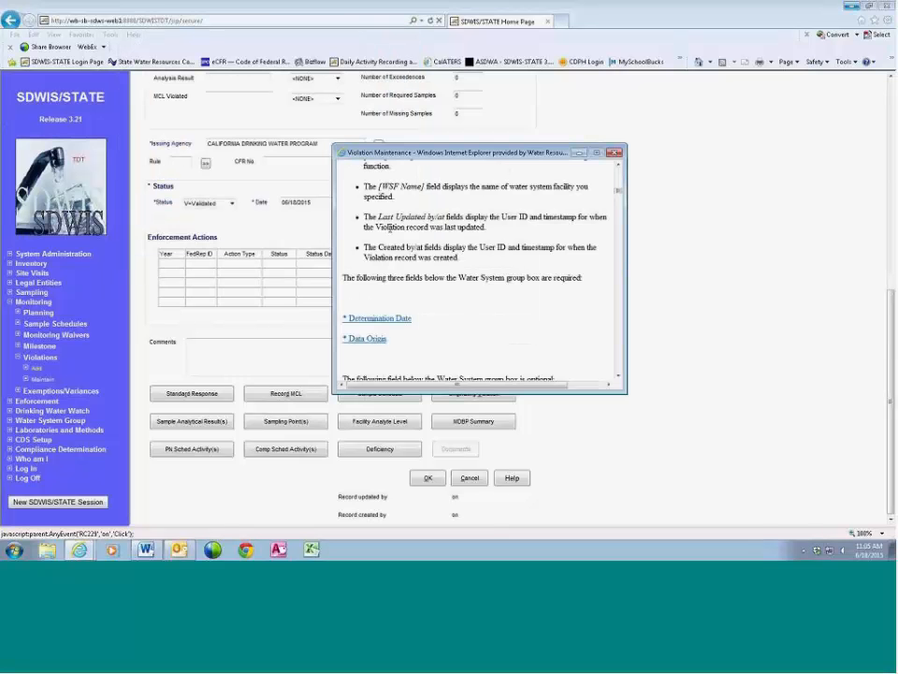
pyautogui.click(738, 173)
pyautogui.scroll(3, 732, 177)
pyautogui.scroll(3, 732, 178)
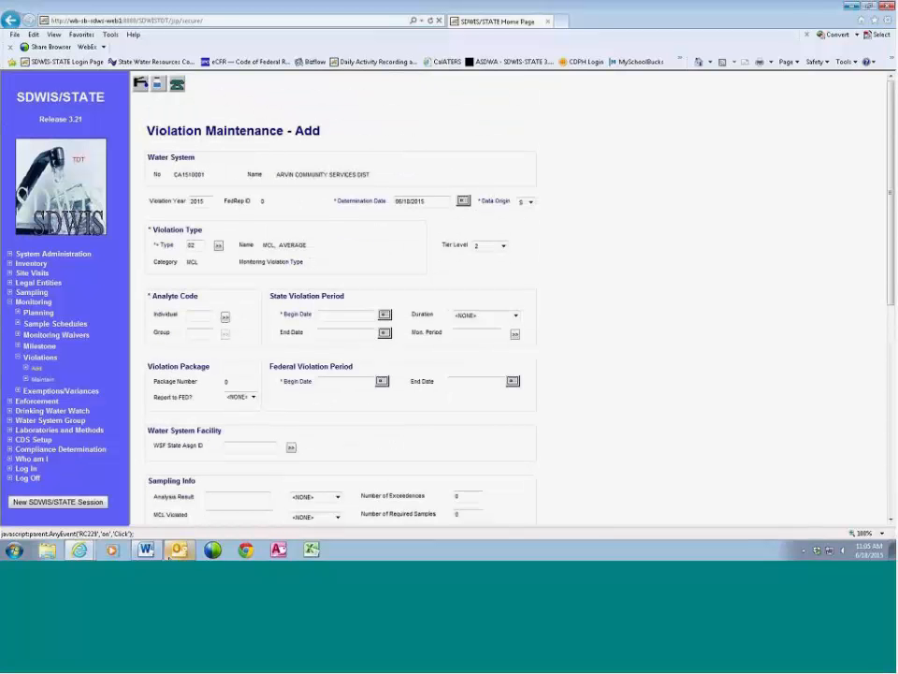
# - Bring back the Violation Maintenance help, read the Violation Year definition, and close both help windows
pyautogui.moveTo(84, 551)
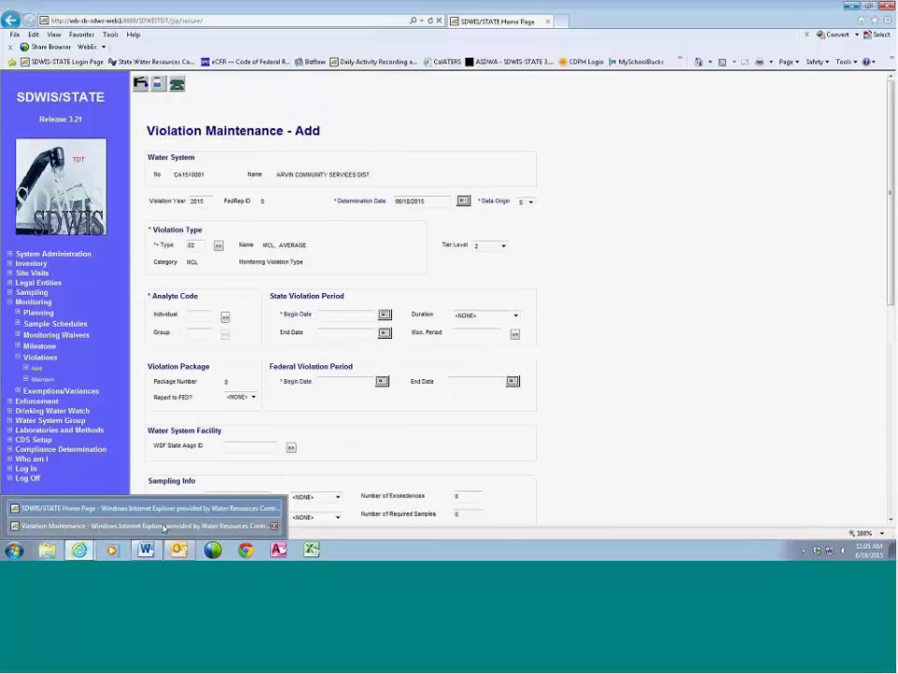
pyautogui.click(164, 527)
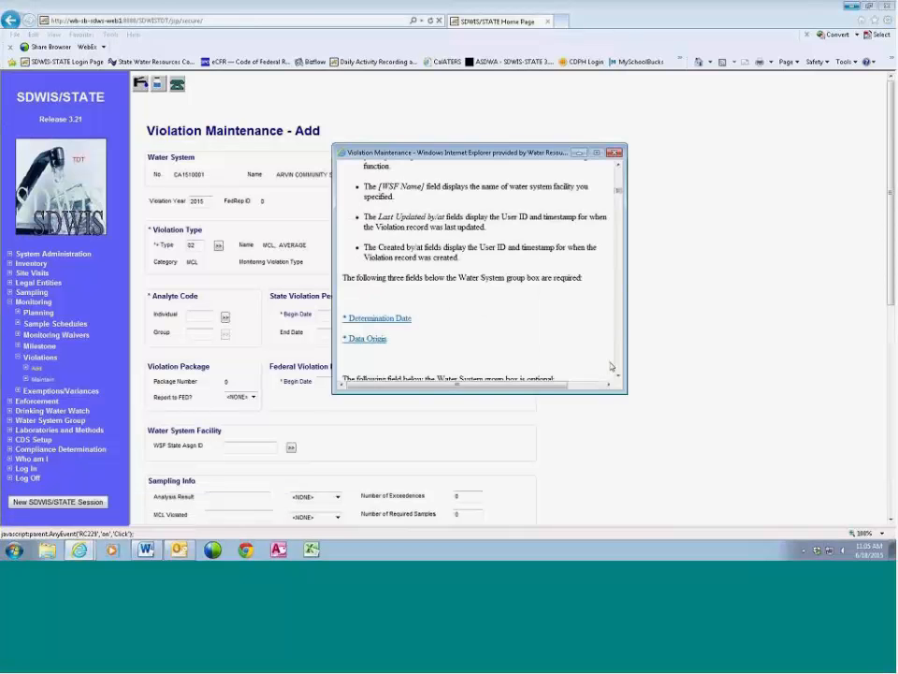
pyautogui.scroll(-3, 468, 286)
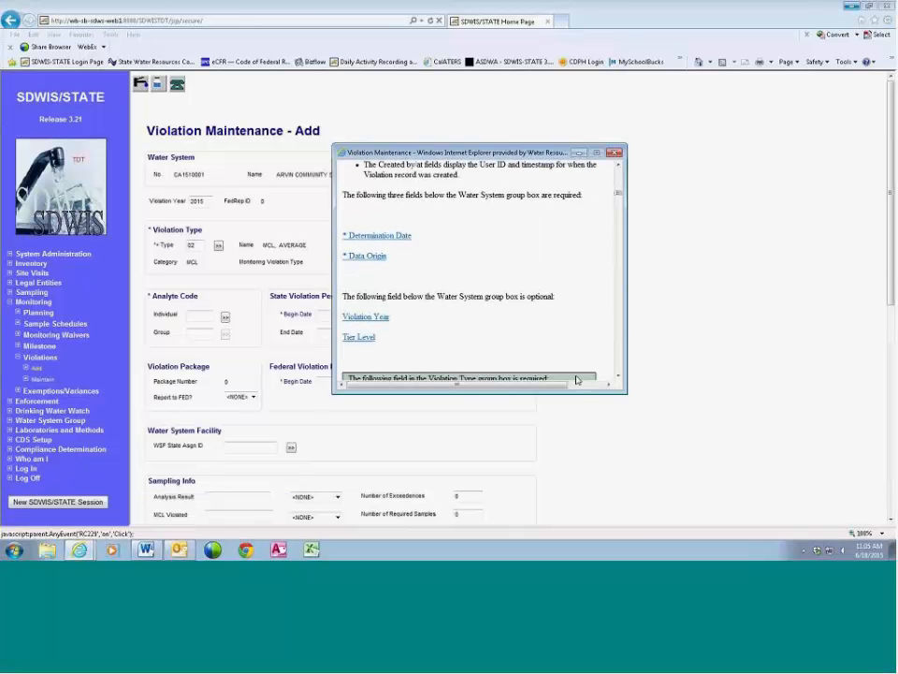
pyautogui.click(376, 319)
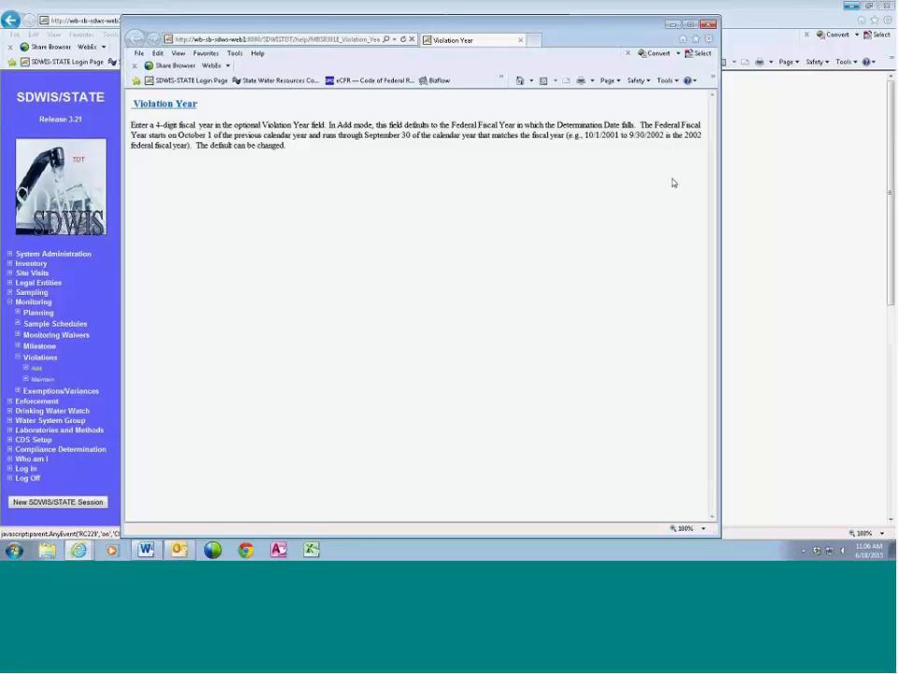
pyautogui.click(708, 24)
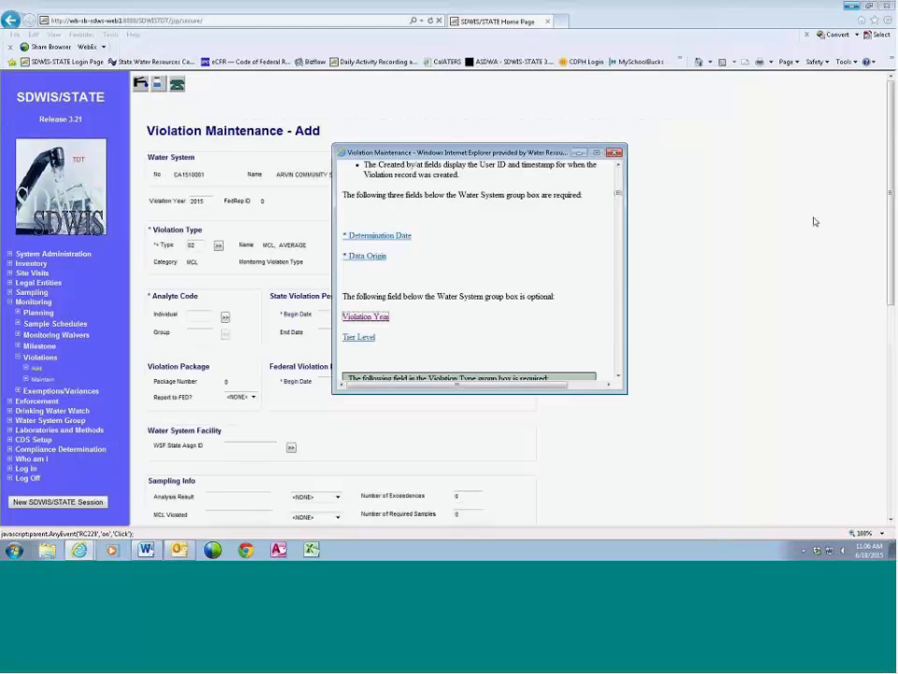
pyautogui.click(615, 153)
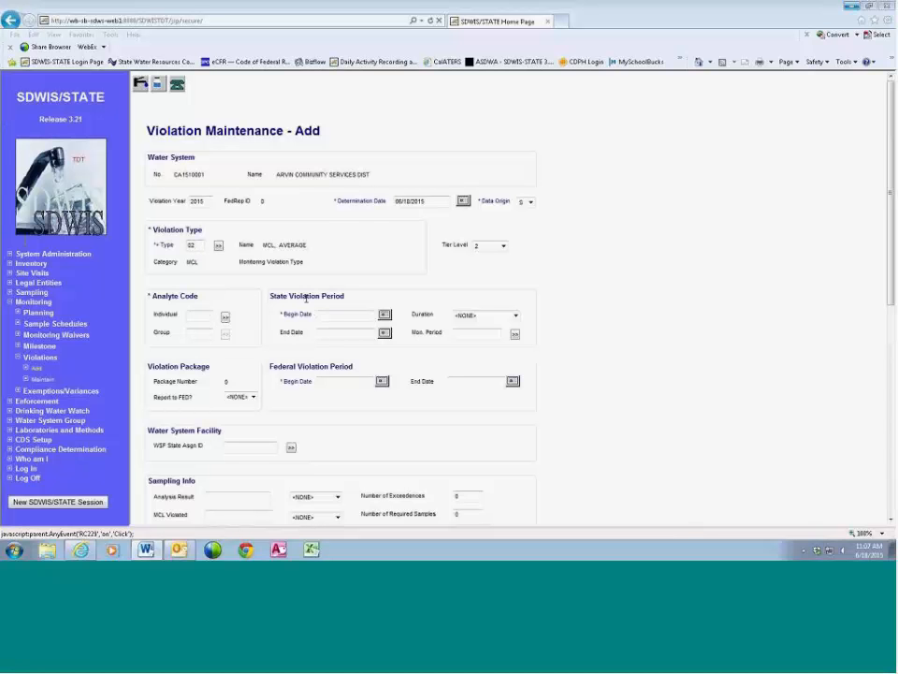
# - Look up the individual analyte for the violation and select 1005, ARSENIC
pyautogui.click(226, 319)
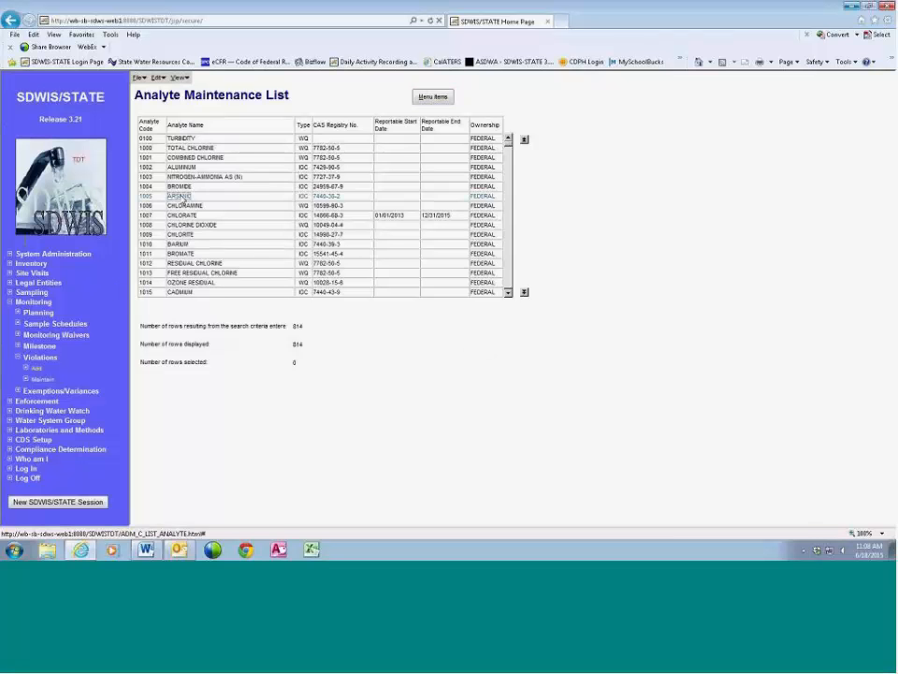
pyautogui.click(180, 196)
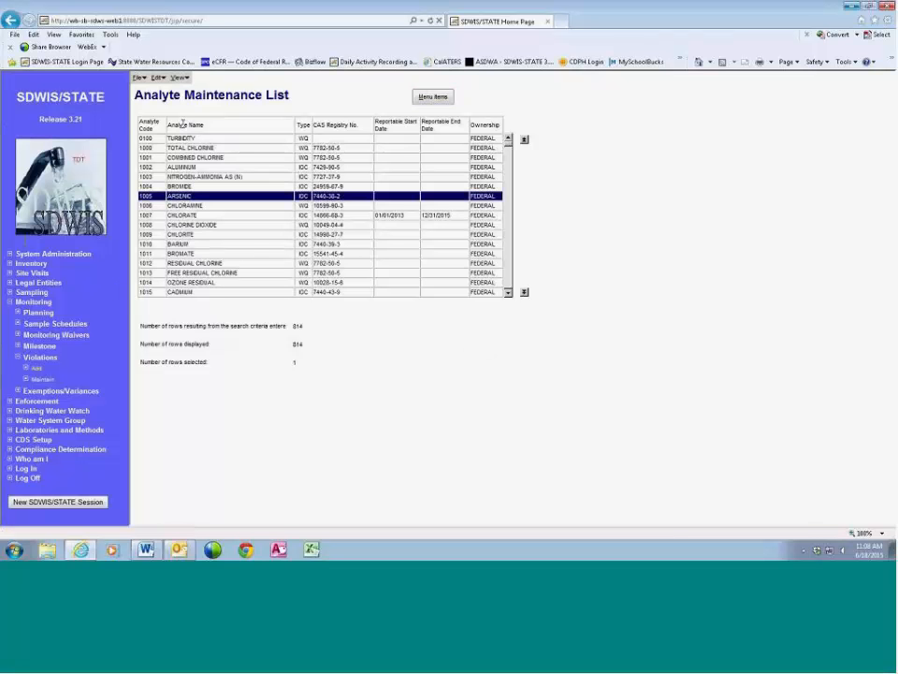
pyautogui.click(157, 77)
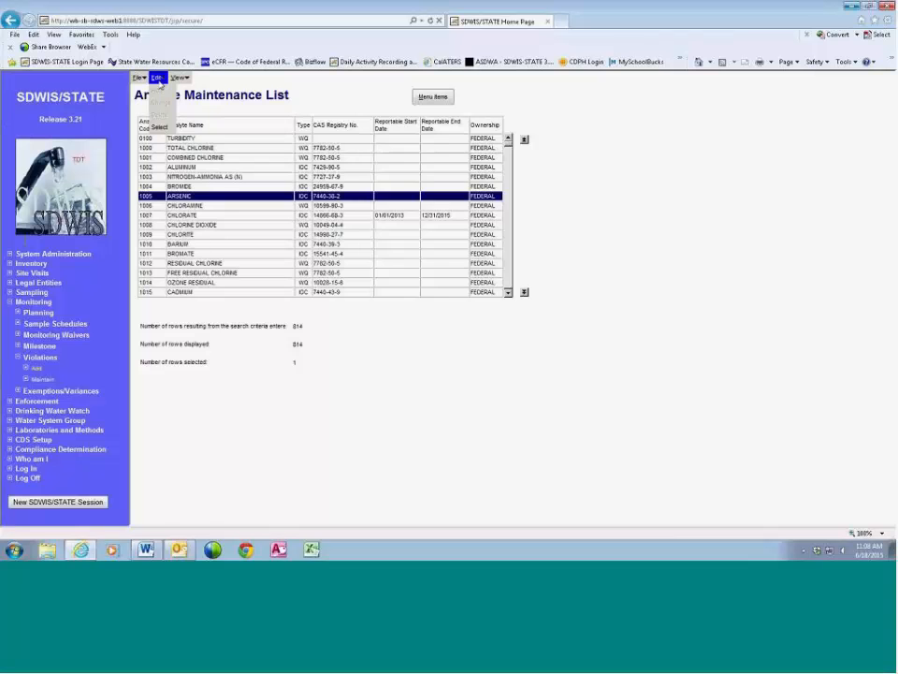
pyautogui.click(159, 97)
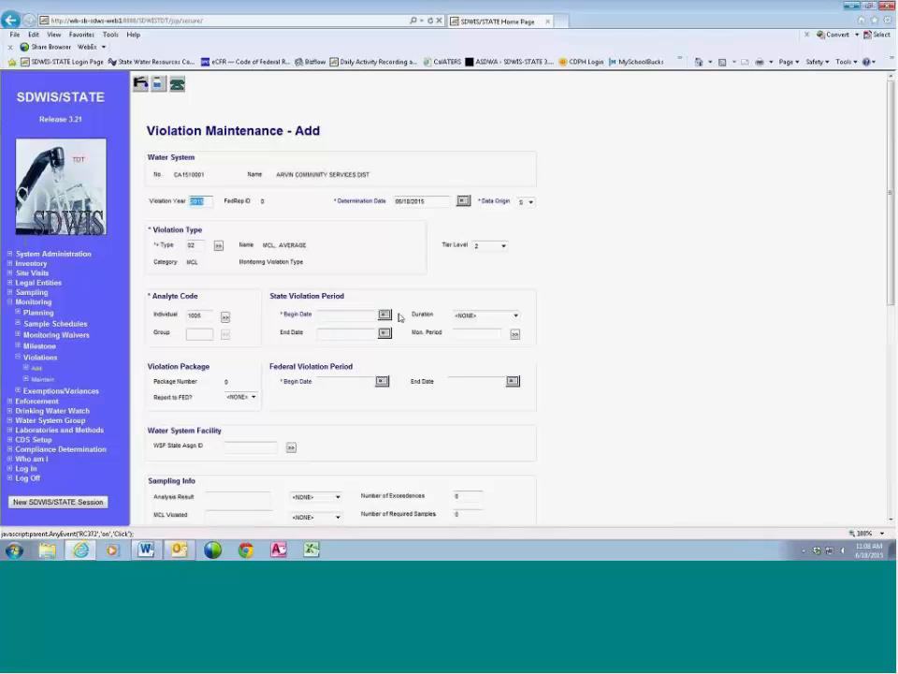
# - Set the State Violation Period to begin 01/01/2015 with a duration of QT=Quarter
pyautogui.click(384, 315)
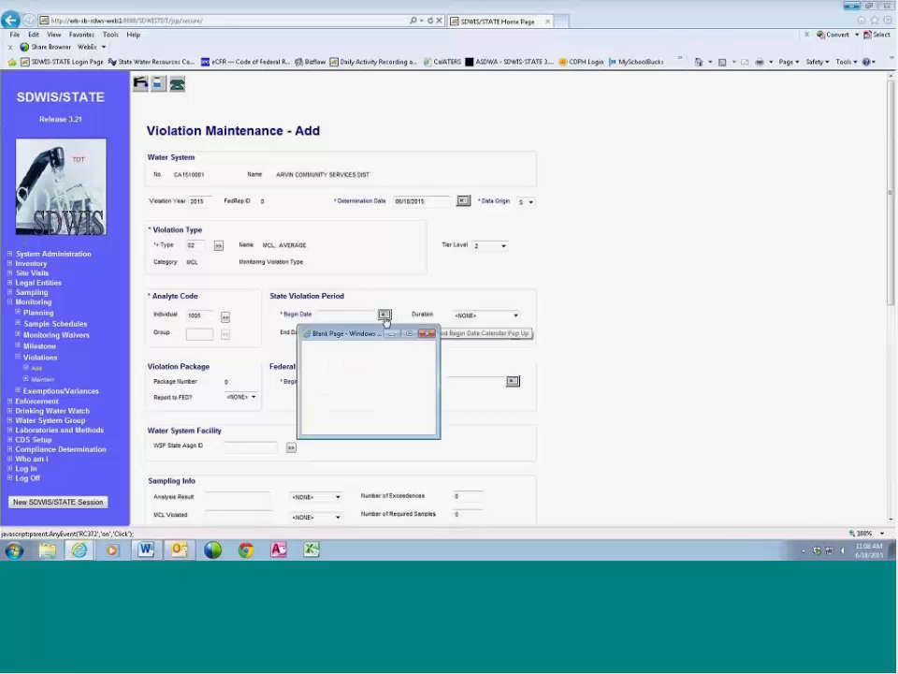
pyautogui.click(344, 347)
pyautogui.click(341, 357)
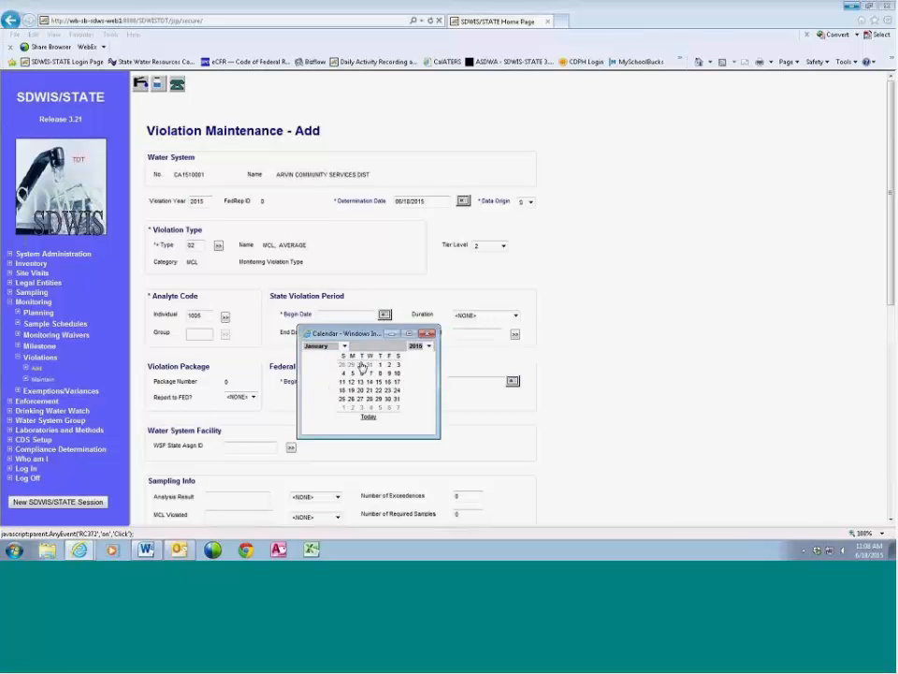
pyautogui.click(380, 365)
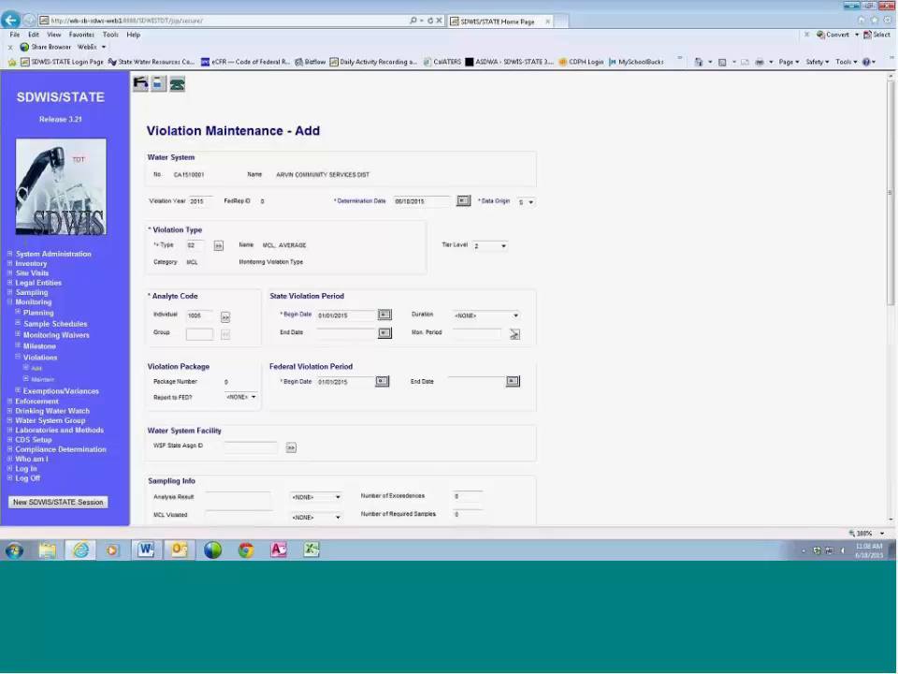
pyautogui.click(515, 316)
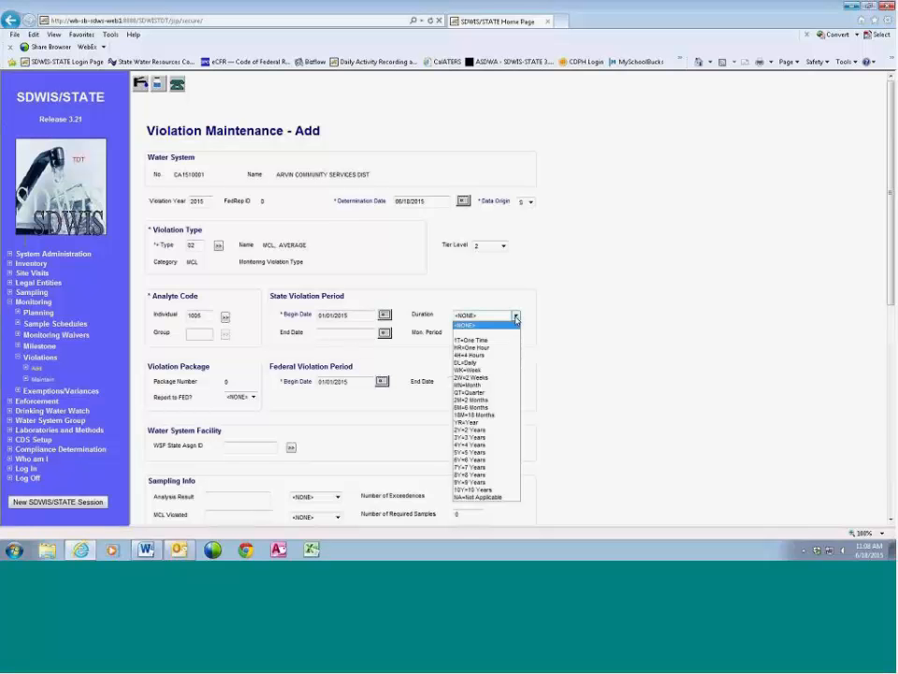
pyautogui.click(473, 392)
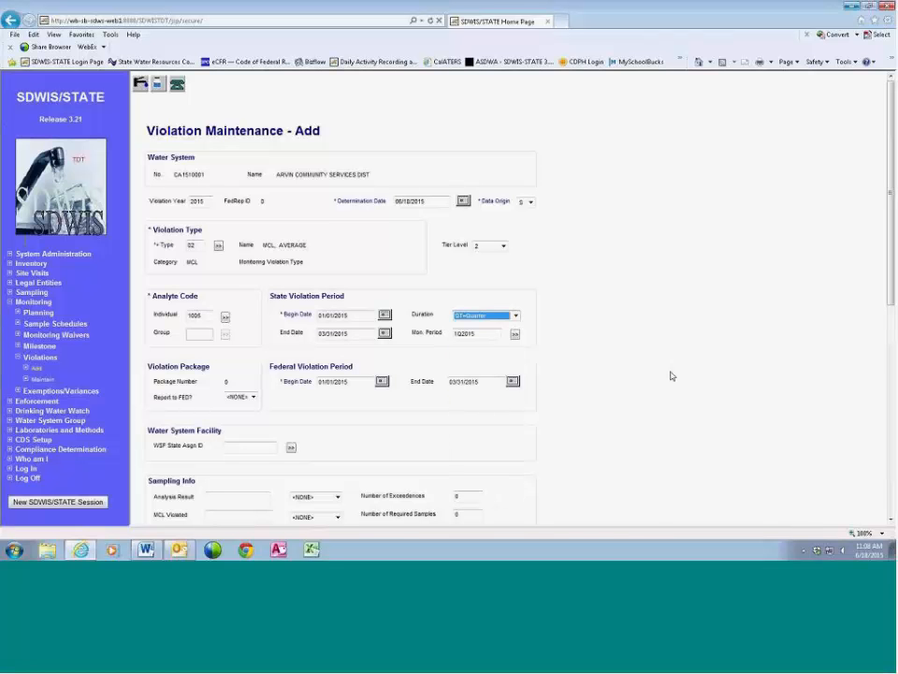
pyautogui.hotkey('shift', 'Tab')
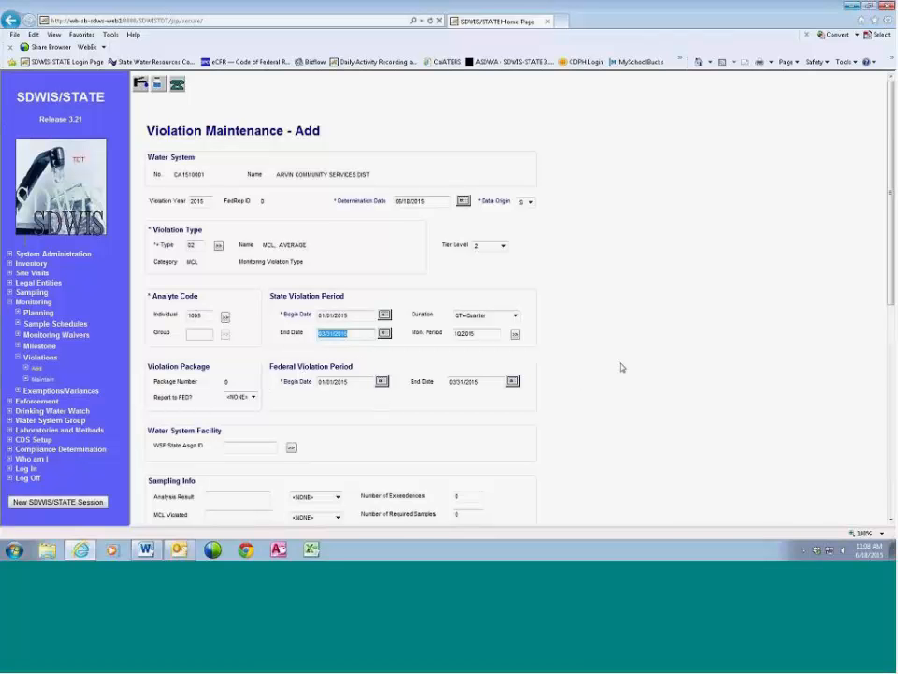
# - Look over the remaining sections of the violation form and try to save the violation
pyautogui.scroll(-5, 621, 367)
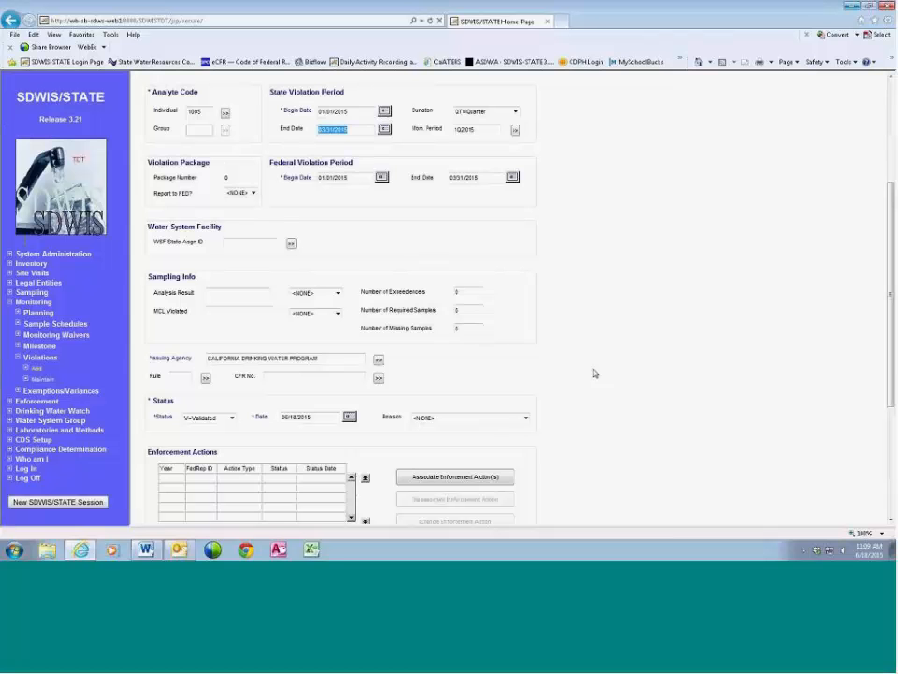
pyautogui.scroll(-5, 594, 373)
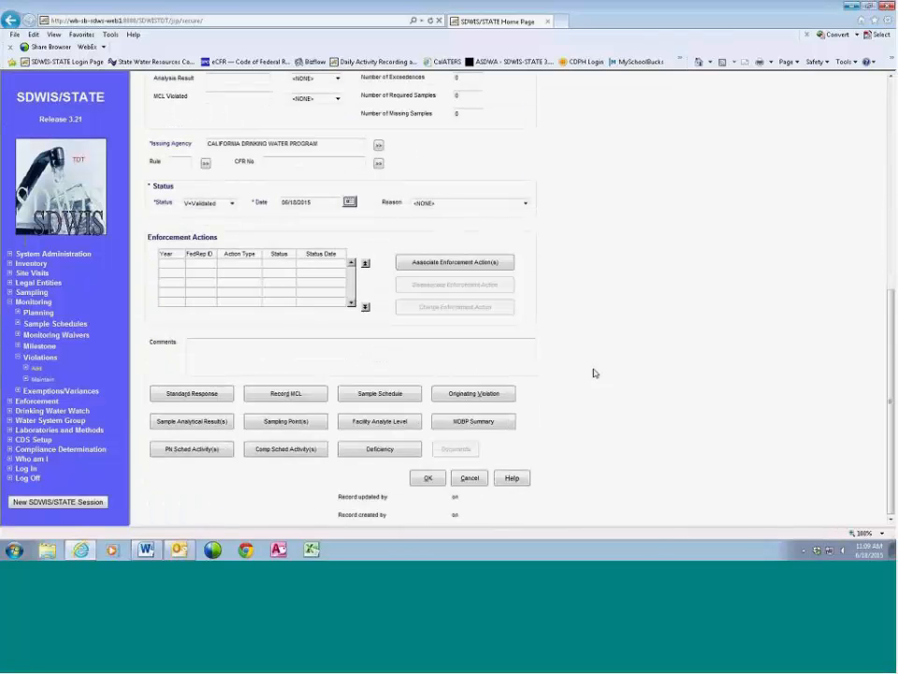
pyautogui.scroll(6, 594, 373)
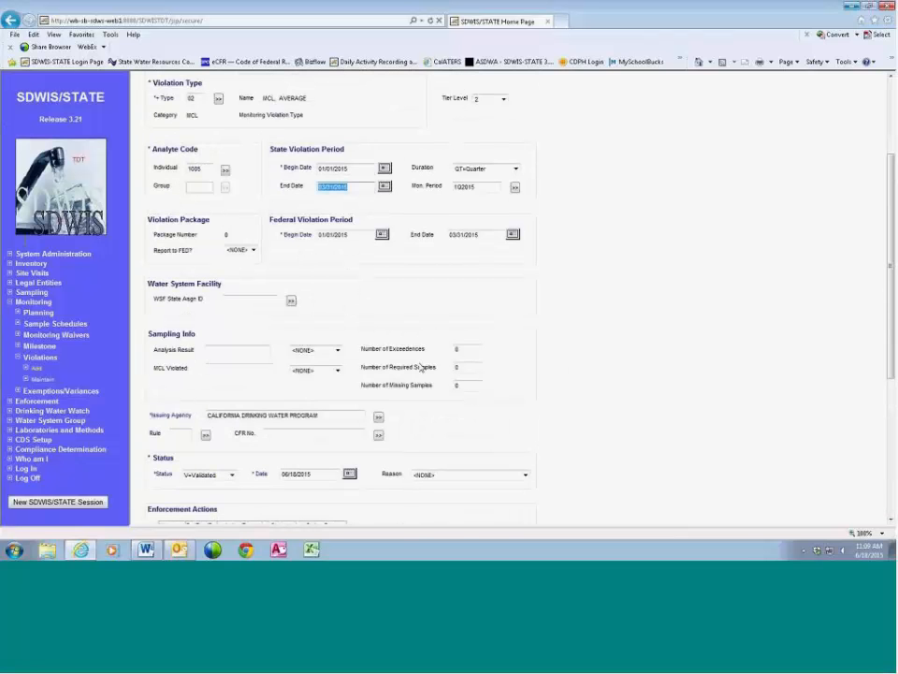
pyautogui.scroll(-6, 691, 427)
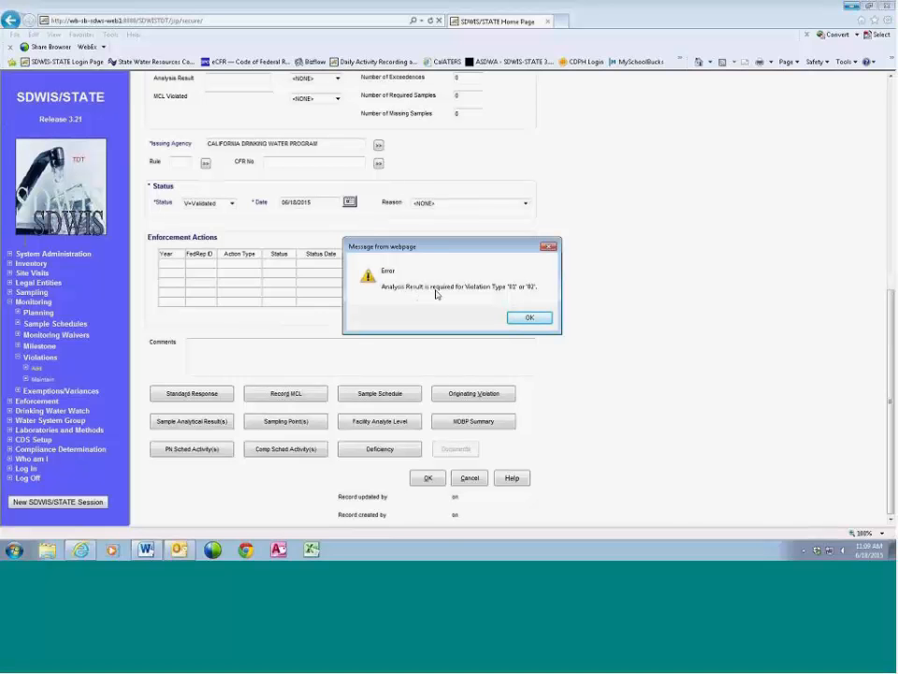
pyautogui.click(529, 318)
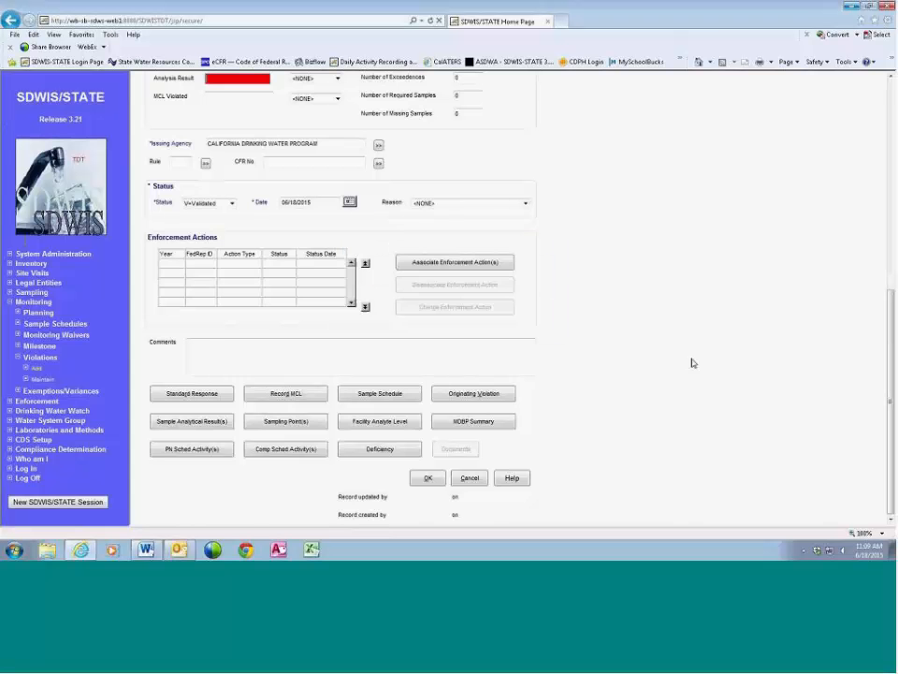
# - Enter an Analysis Result of 0.015 mg/L in the violation's Sampling Info
pyautogui.scroll(3, 690, 365)
pyautogui.scroll(-2, 690, 365)
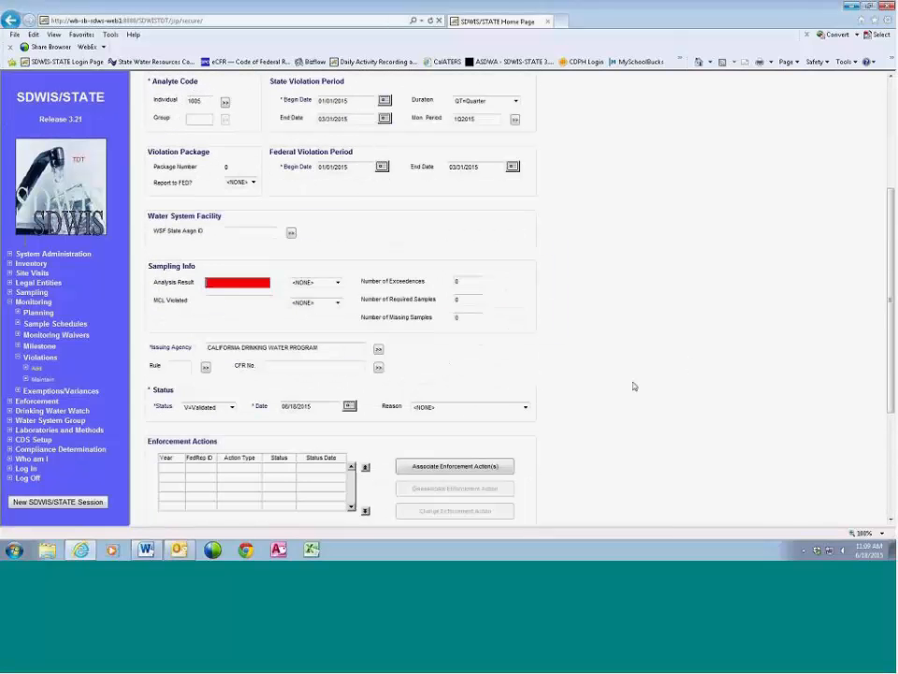
pyautogui.click(249, 283)
pyautogui.write('0.015')
pyautogui.click(338, 282)
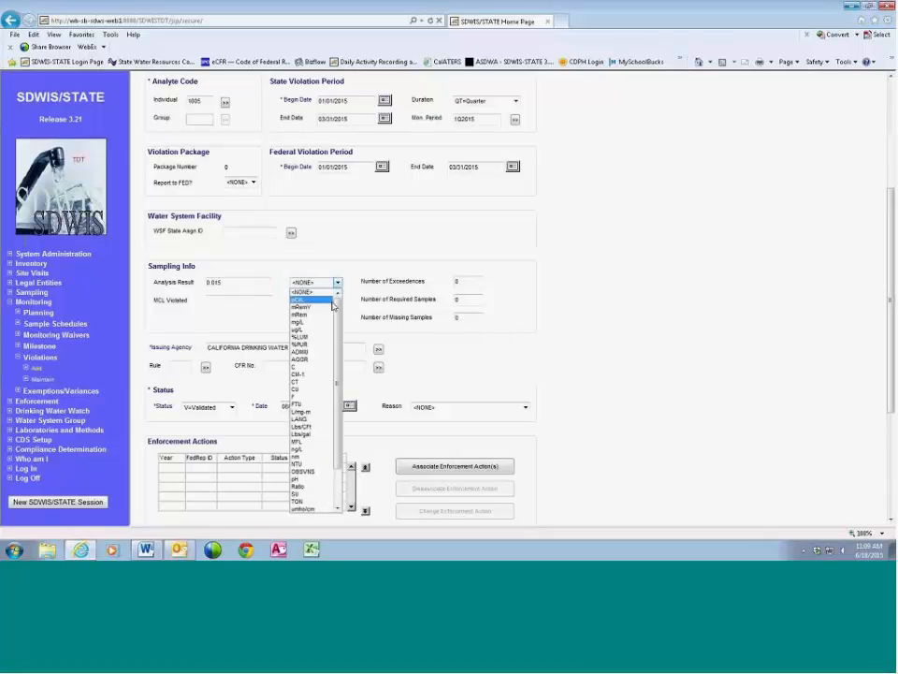
pyautogui.click(311, 322)
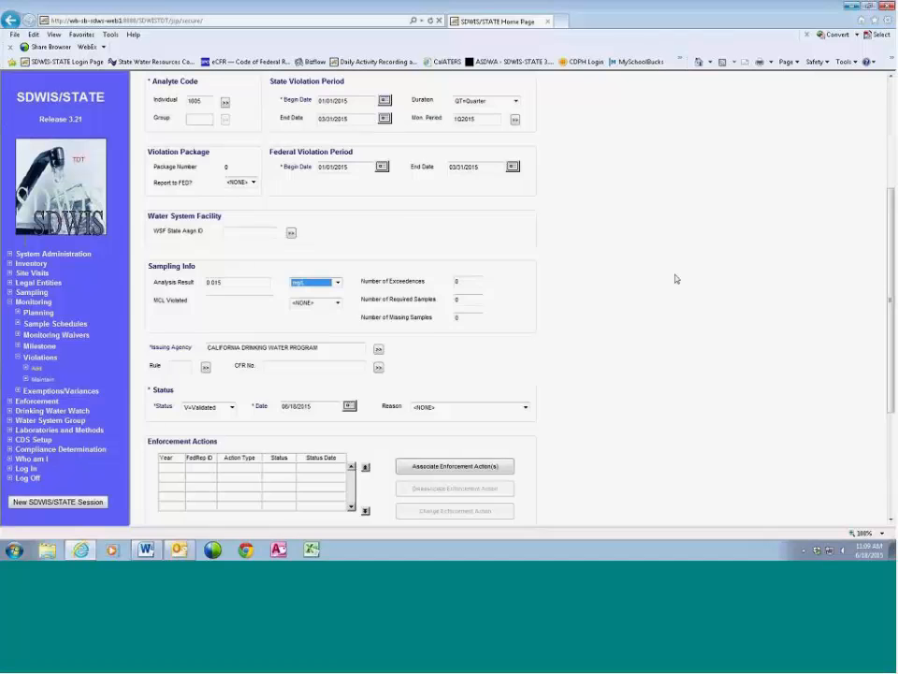
# - Fill in MCL Violated with the recorded MCL of 0.010 and set its unit to mg/L
pyautogui.scroll(-3, 674, 279)
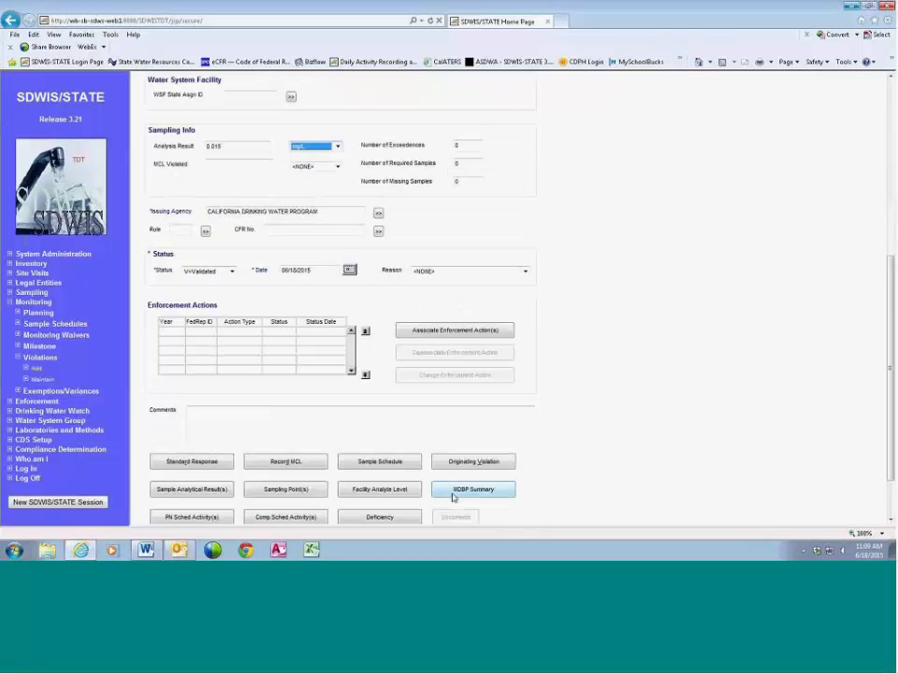
pyautogui.click(274, 463)
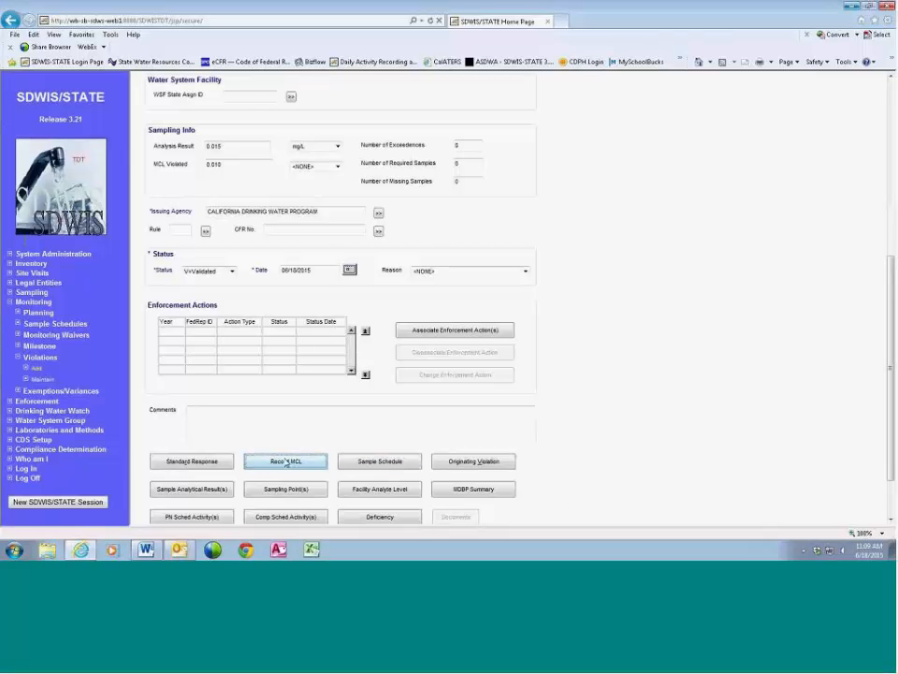
pyautogui.click(337, 166)
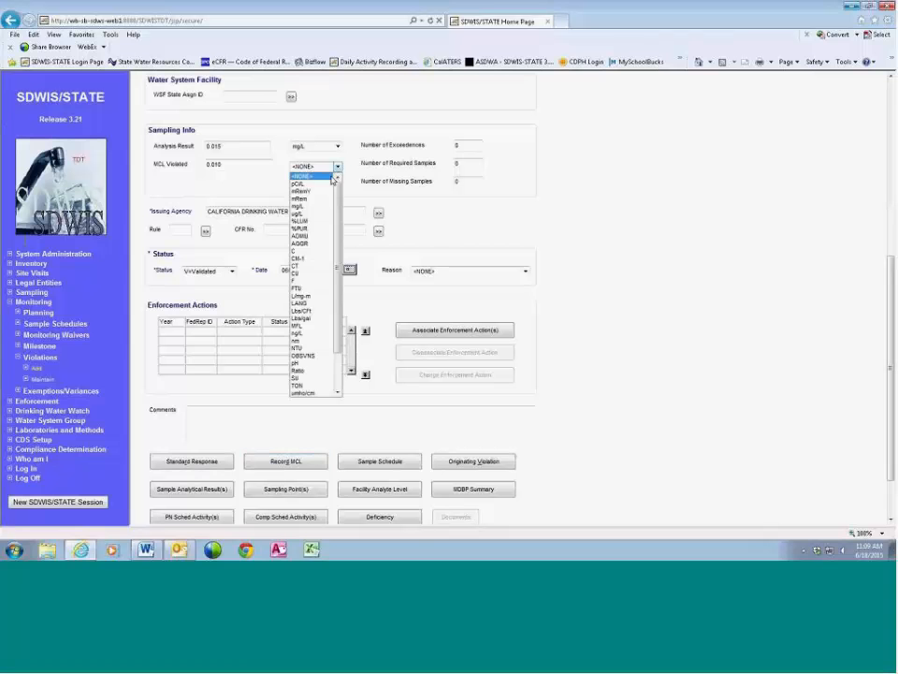
pyautogui.click(307, 206)
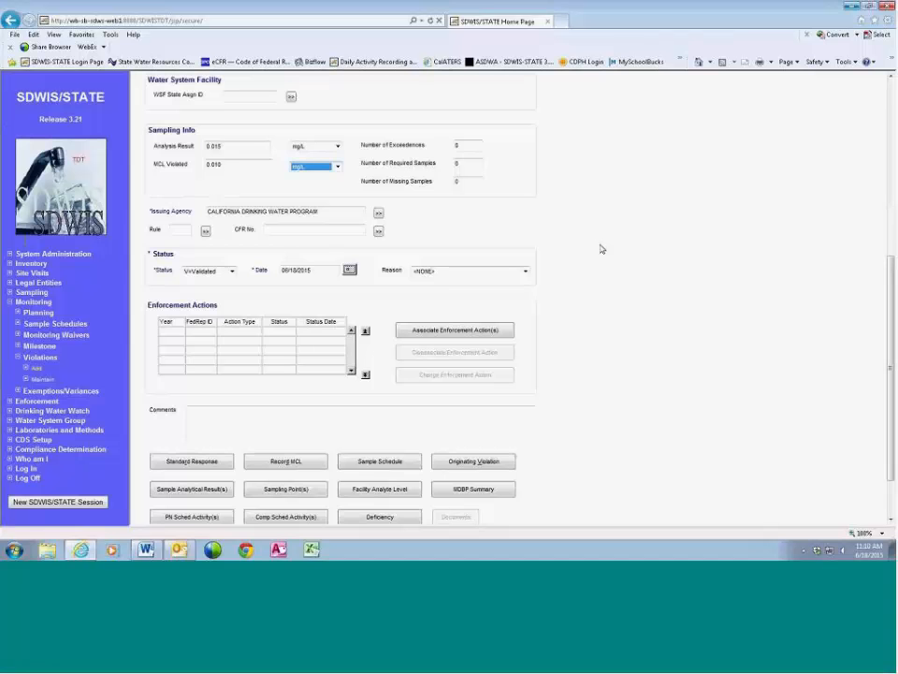
# - Review the completed violation fields, then open the enforcement actions available for association and start adding a new one
pyautogui.scroll(5, 601, 249)
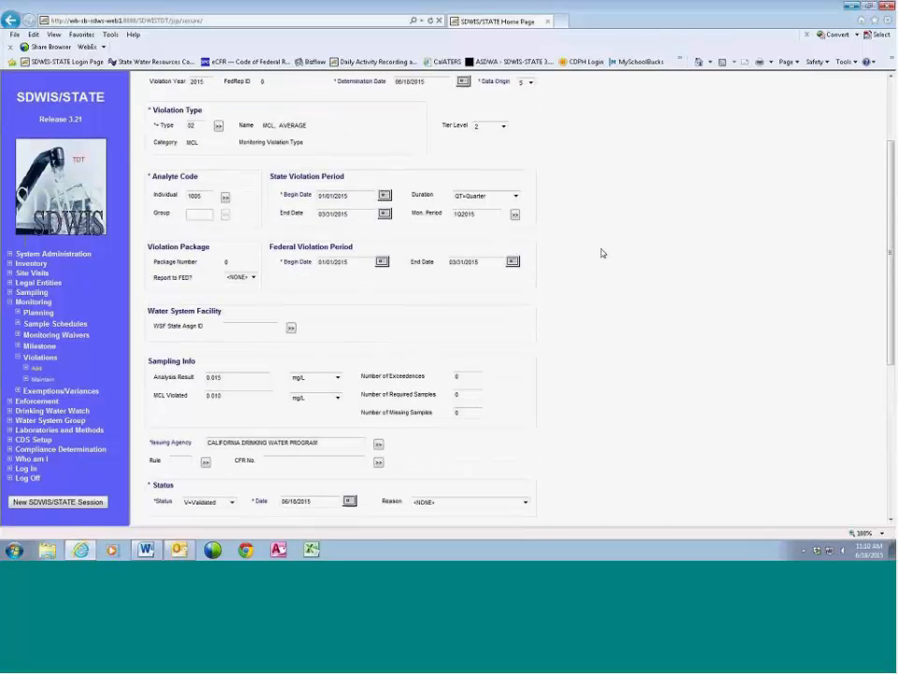
pyautogui.scroll(3, 602, 253)
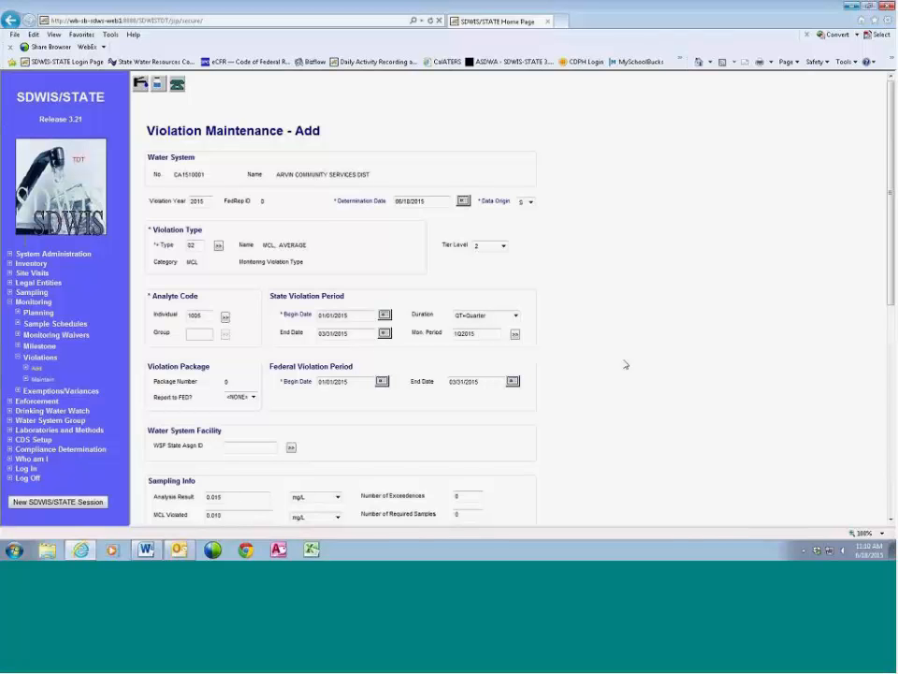
pyautogui.scroll(-6, 626, 364)
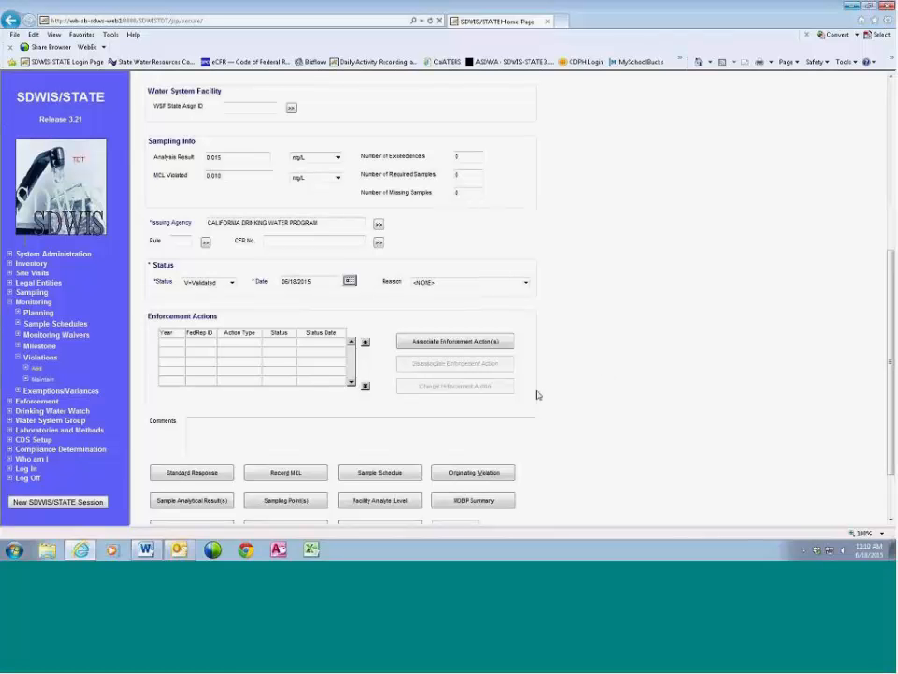
pyautogui.click(443, 343)
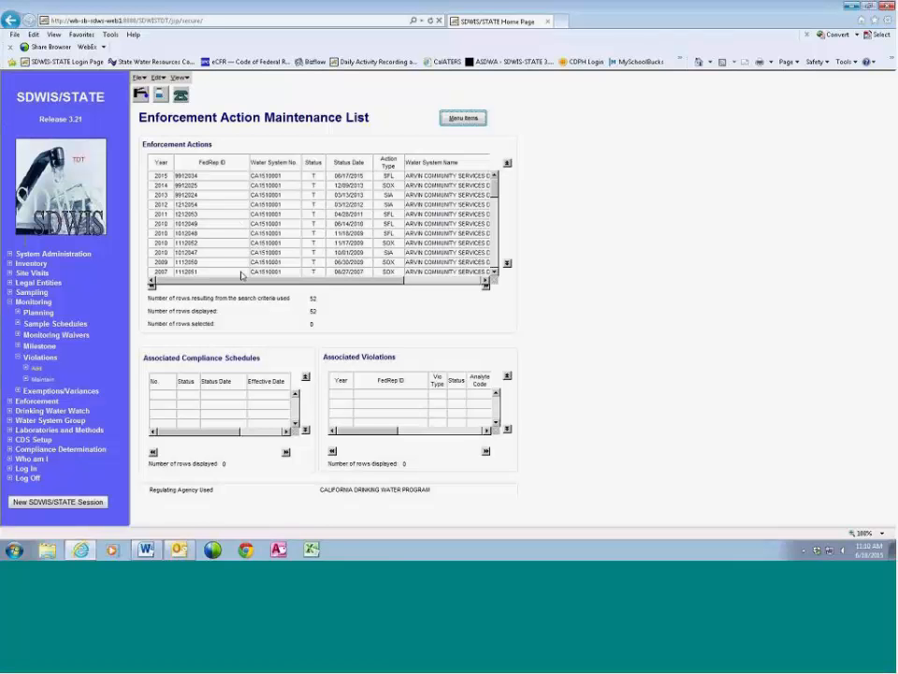
pyautogui.click(157, 77)
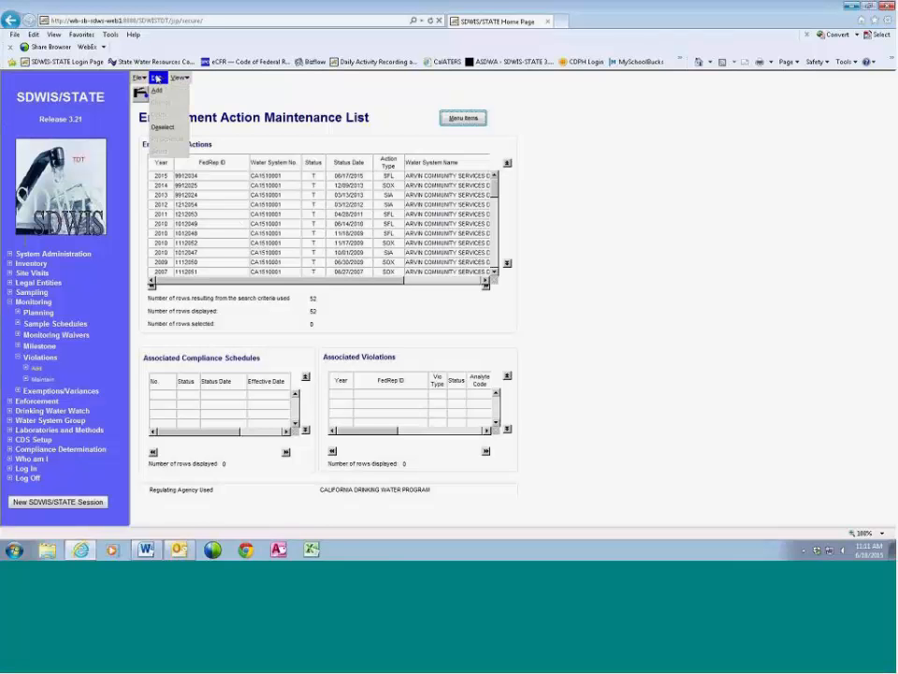
pyautogui.click(157, 91)
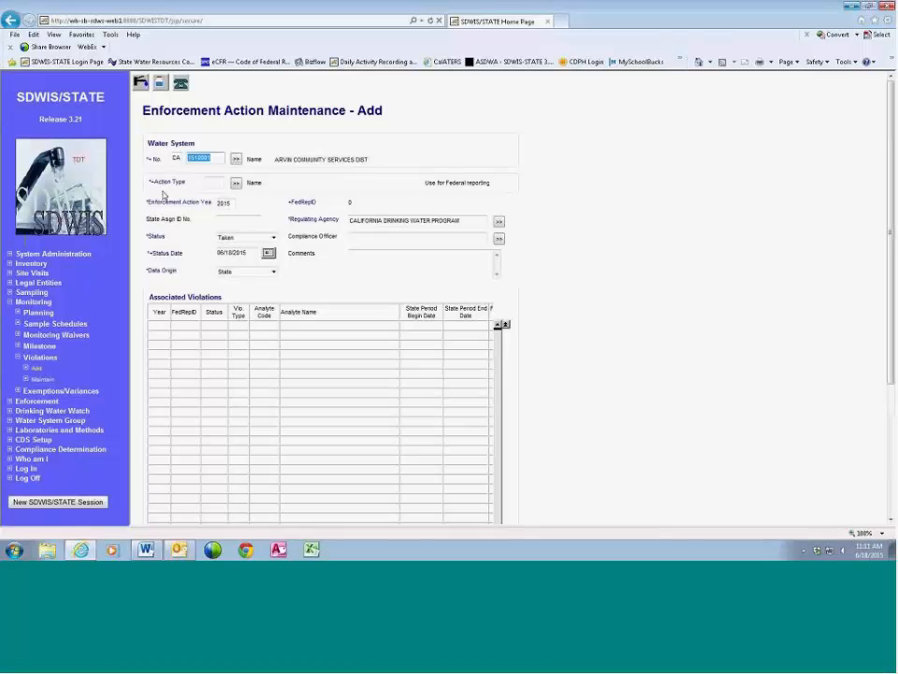
# - Choose action type SFL, ST AO (W/O PENALTY) ISSUED, for the new enforcement action and save it
pyautogui.click(236, 183)
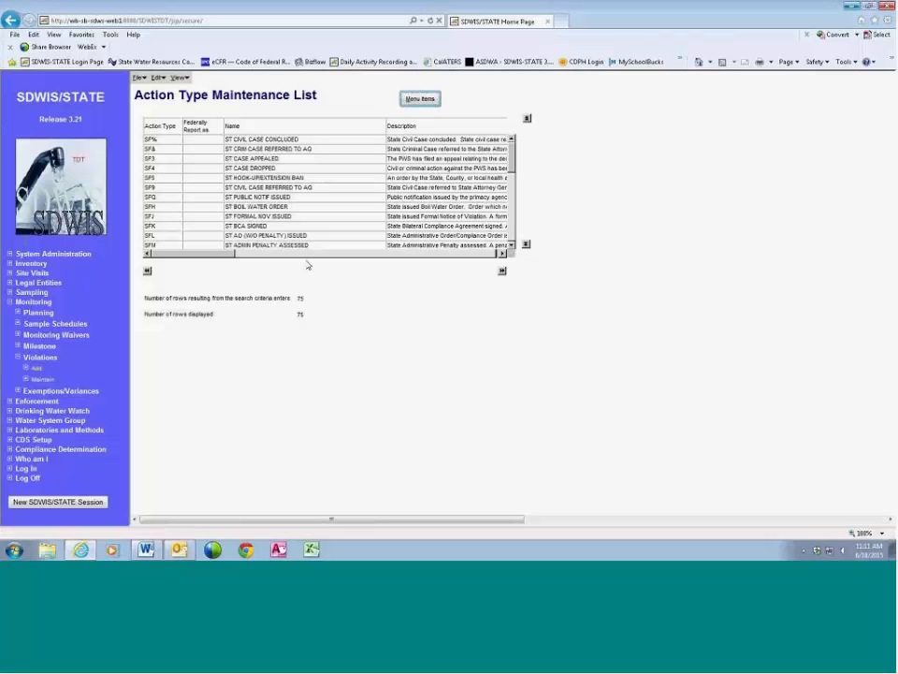
pyautogui.click(152, 237)
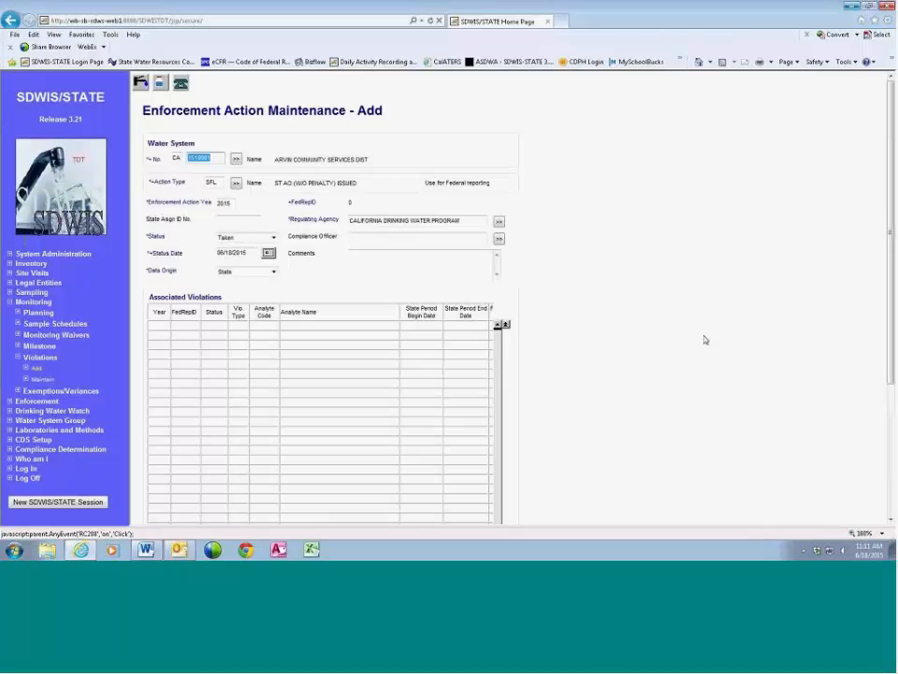
pyautogui.scroll(-3, 675, 347)
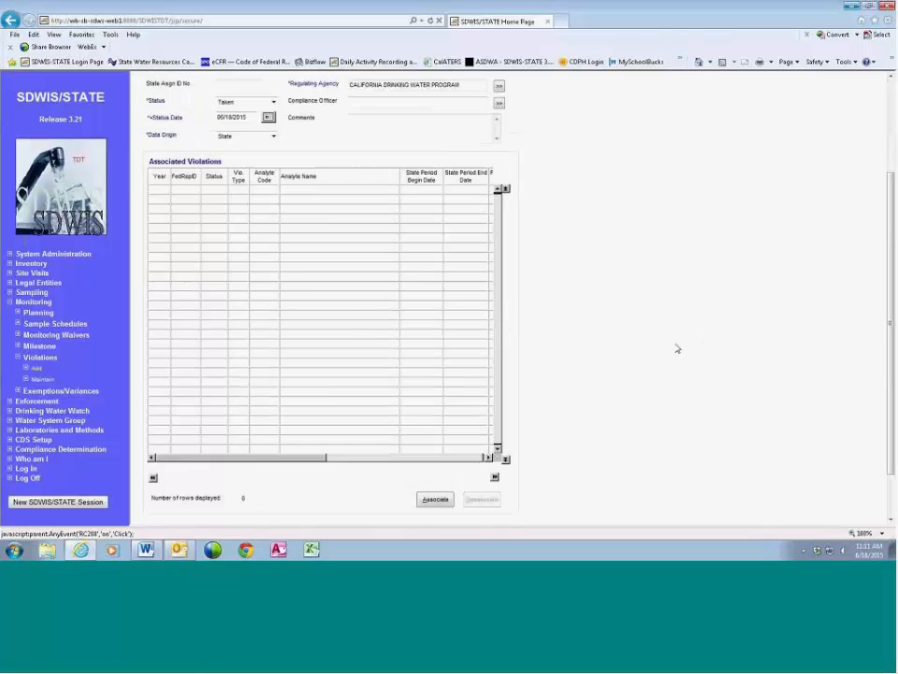
pyautogui.scroll(-2, 677, 348)
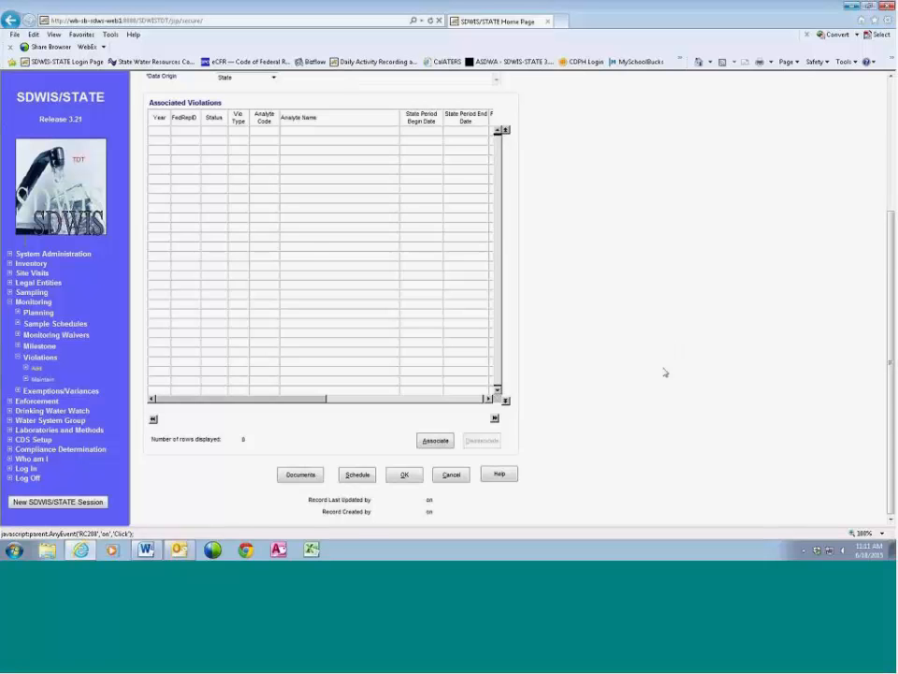
pyautogui.scroll(3, 663, 375)
pyautogui.scroll(-3, 662, 374)
pyautogui.click(403, 476)
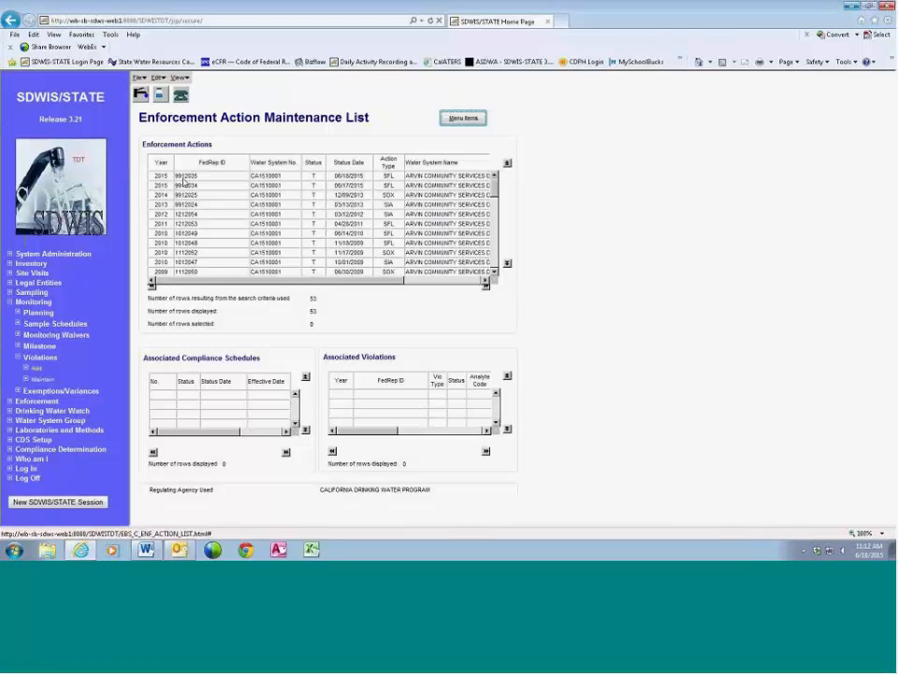
# - Associate the 2015 SFL enforcement action with status date 06/18/2015 with the violation being added
pyautogui.click(352, 177)
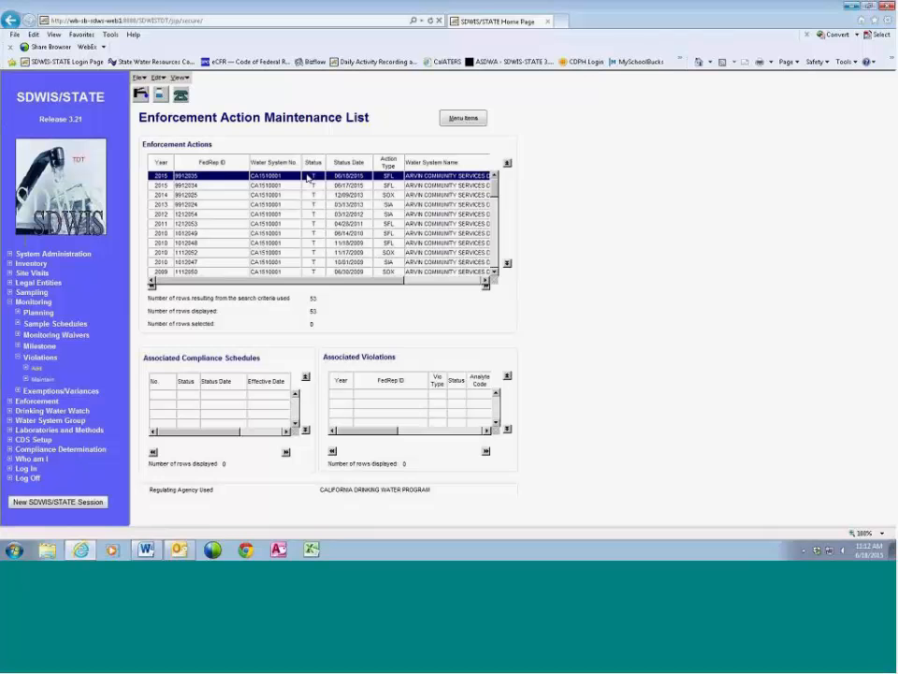
pyautogui.click(157, 77)
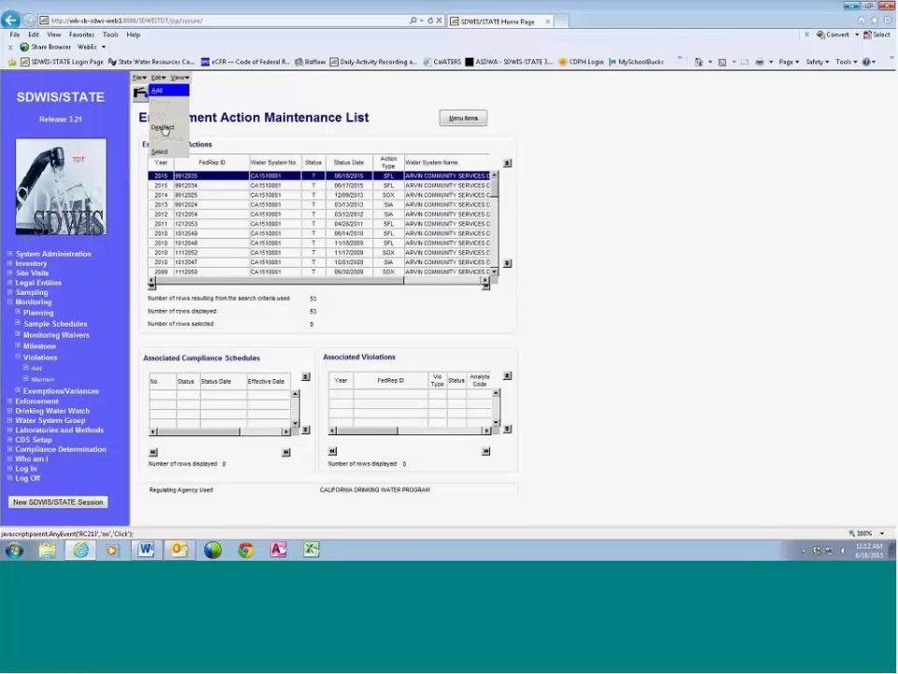
pyautogui.click(159, 151)
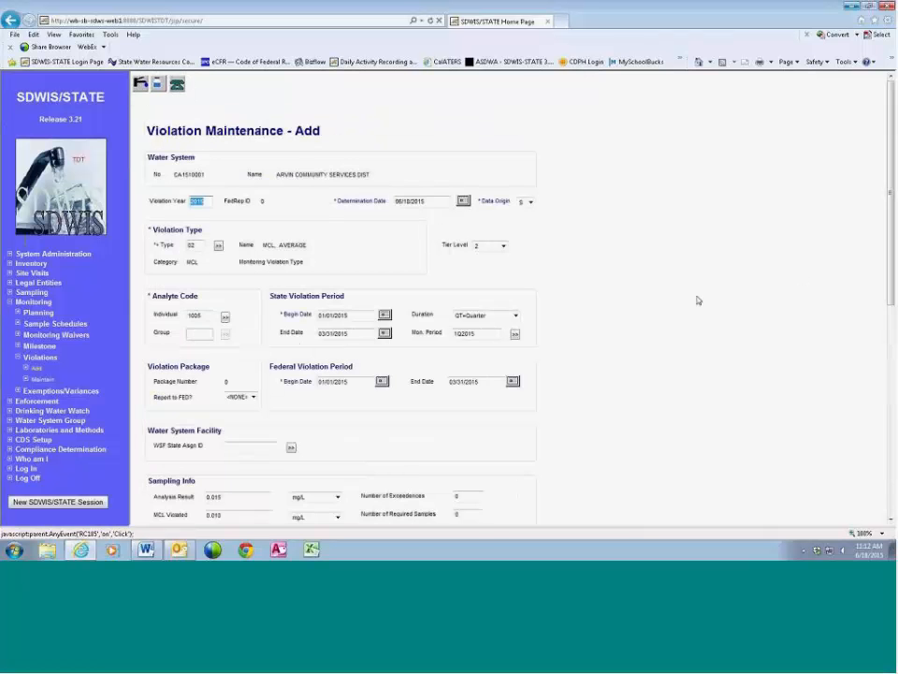
# - Review the whole violation form, including its violation periods, Sampling Info, status and associated enforcement action
pyautogui.scroll(-5, 697, 300)
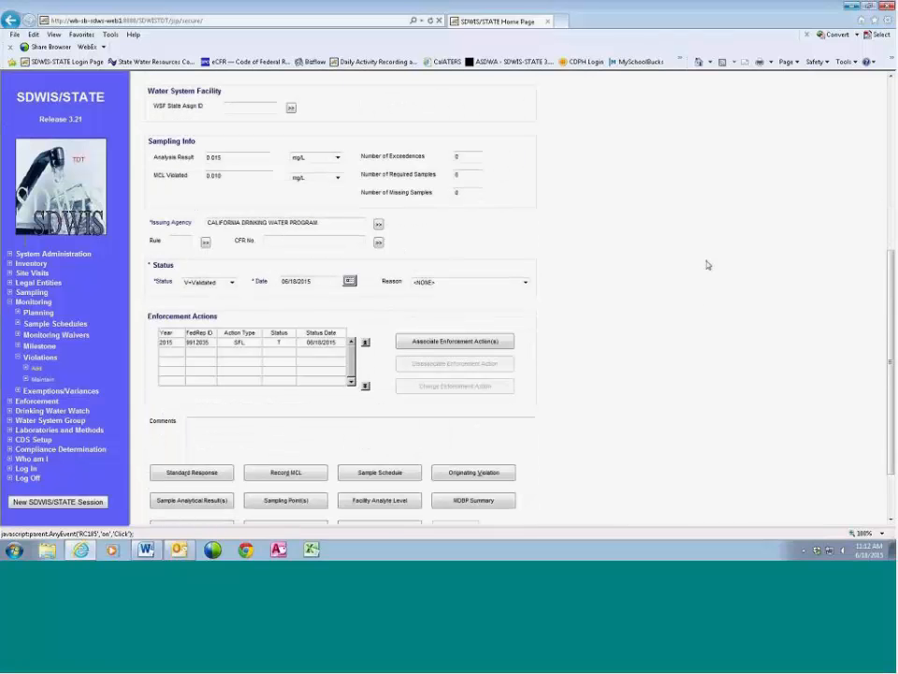
pyautogui.scroll(4, 707, 265)
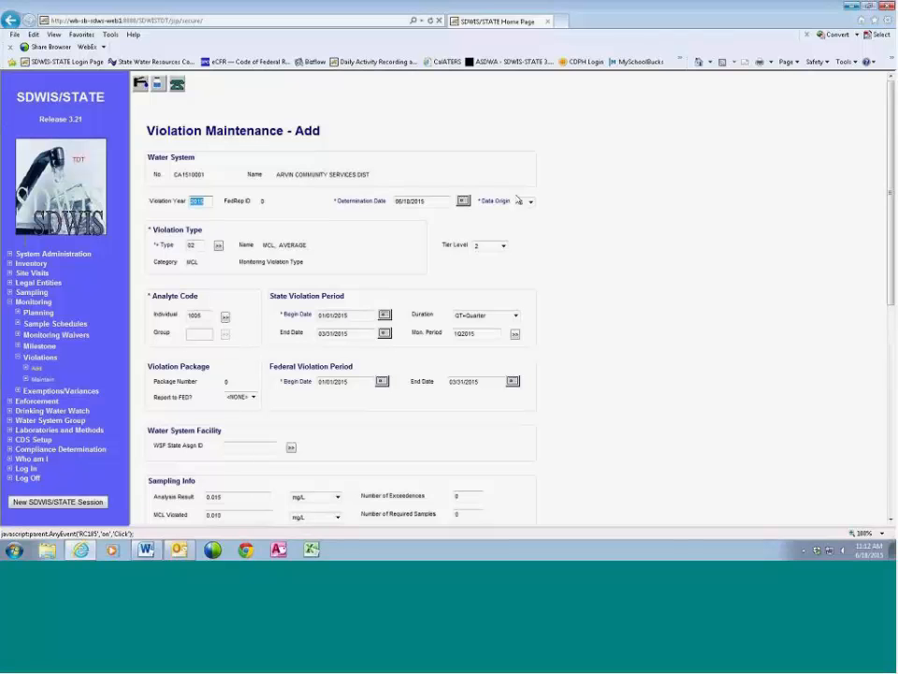
pyautogui.scroll(-1, 281, 448)
pyautogui.scroll(-9, 281, 447)
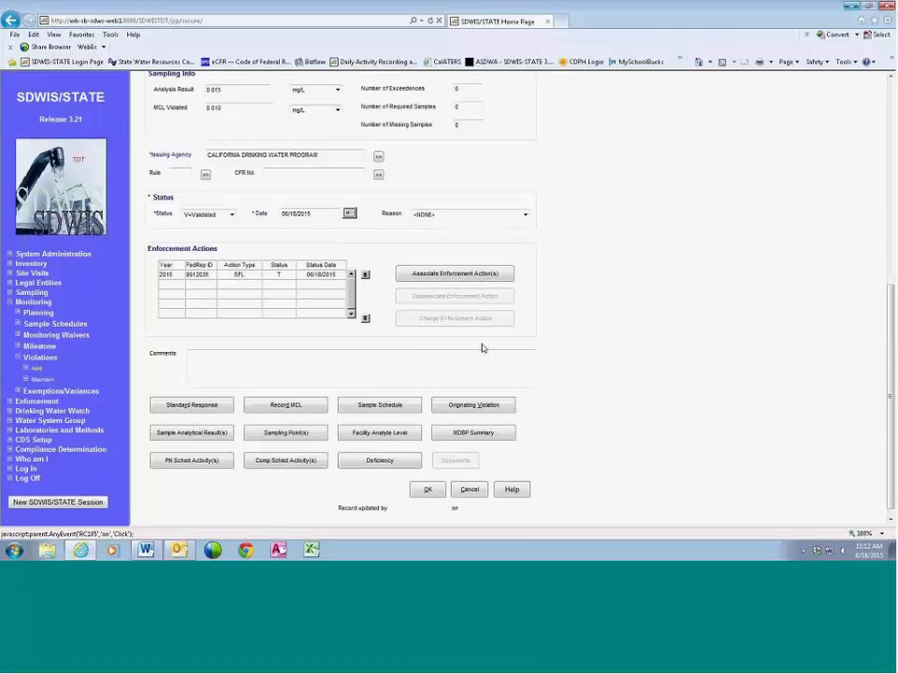
pyautogui.scroll(8, 482, 348)
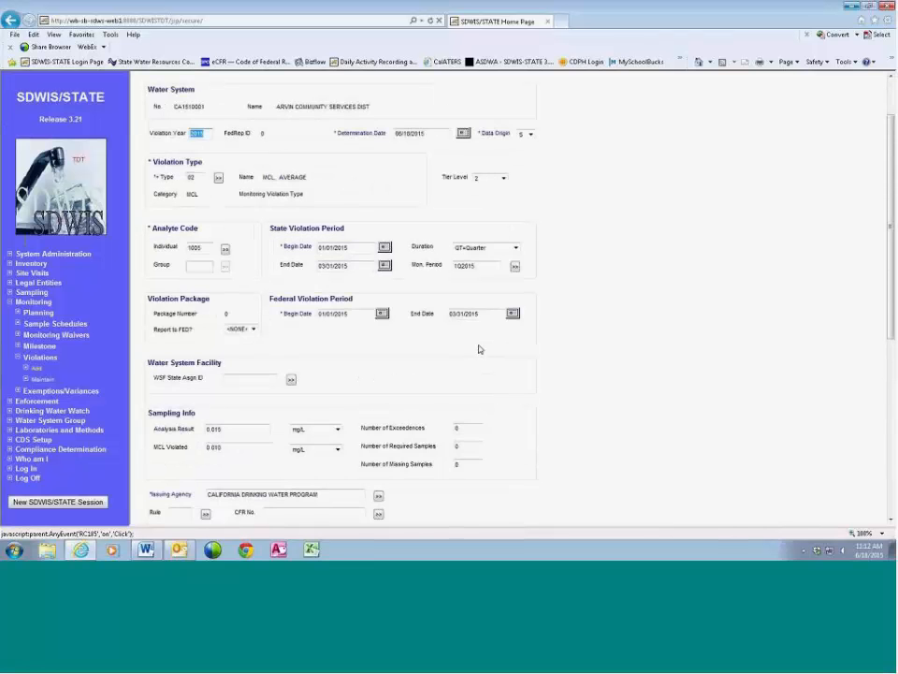
pyautogui.scroll(-3, 479, 349)
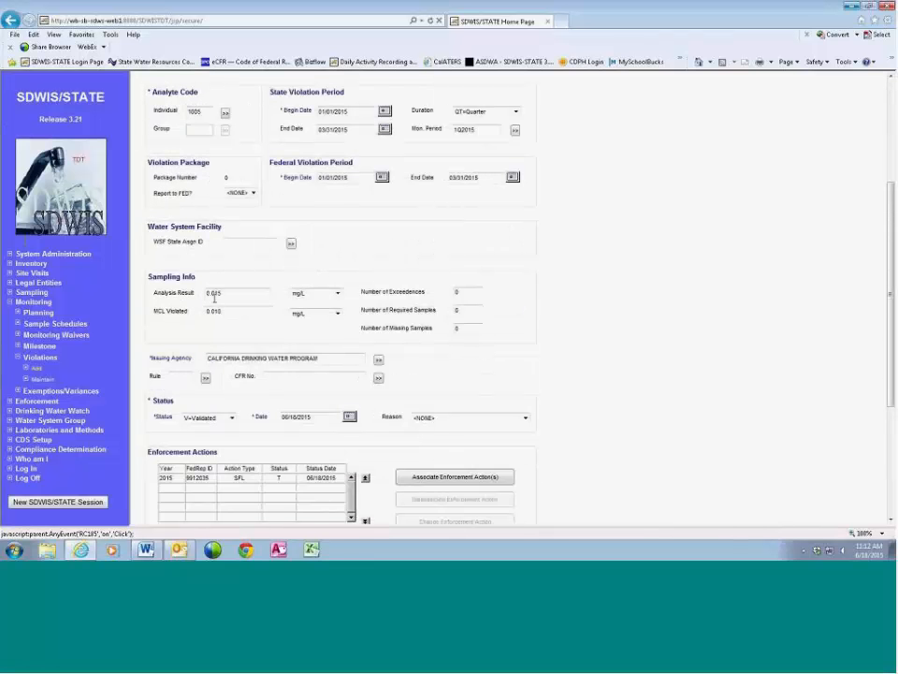
pyautogui.scroll(-5, 277, 342)
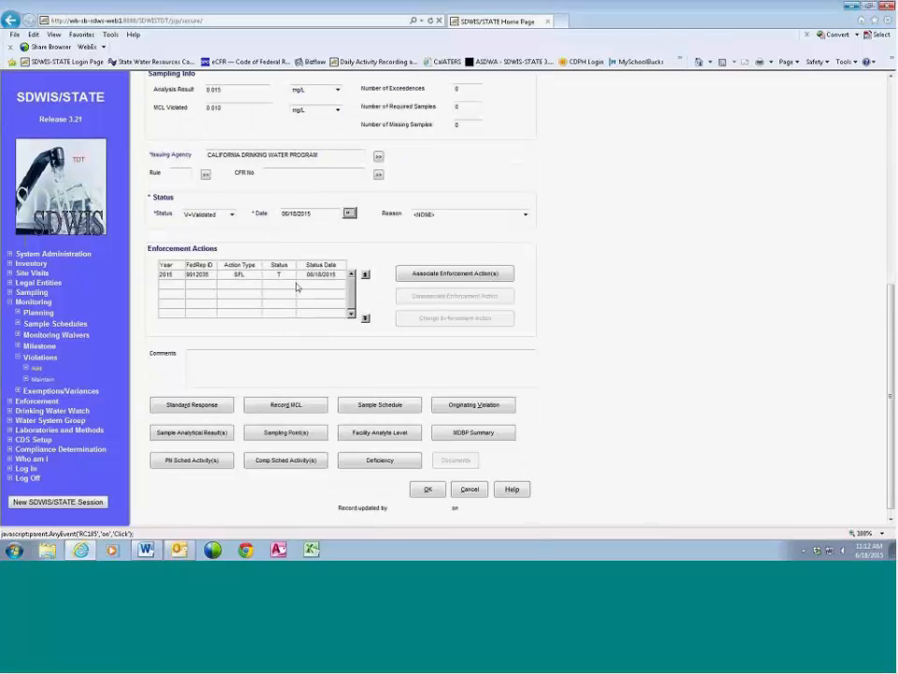
pyautogui.scroll(-1, 633, 350)
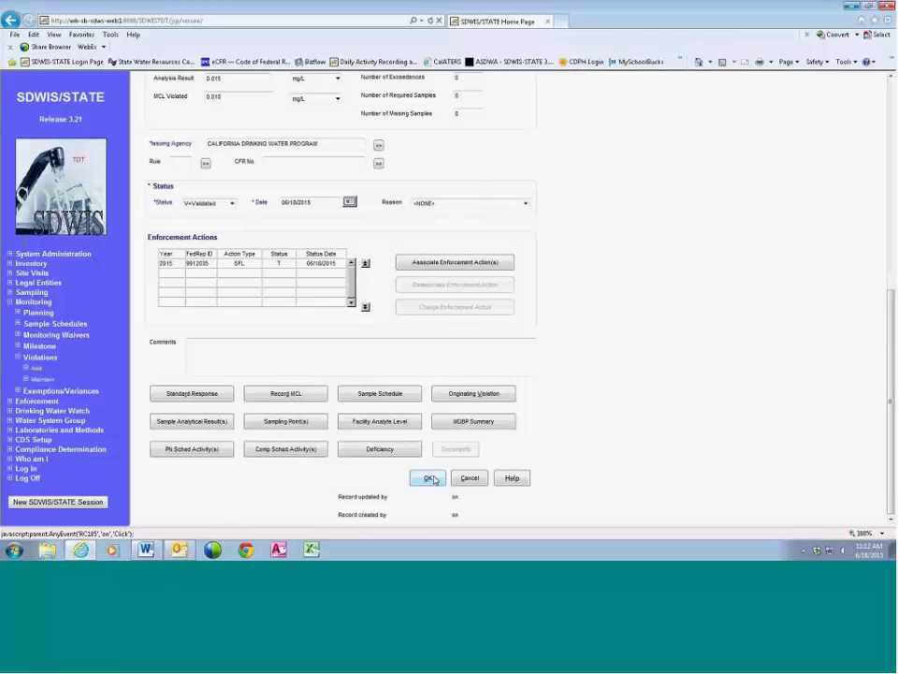
# - Try to save the new MCL average violation for analyte 1005
pyautogui.click(430, 478)
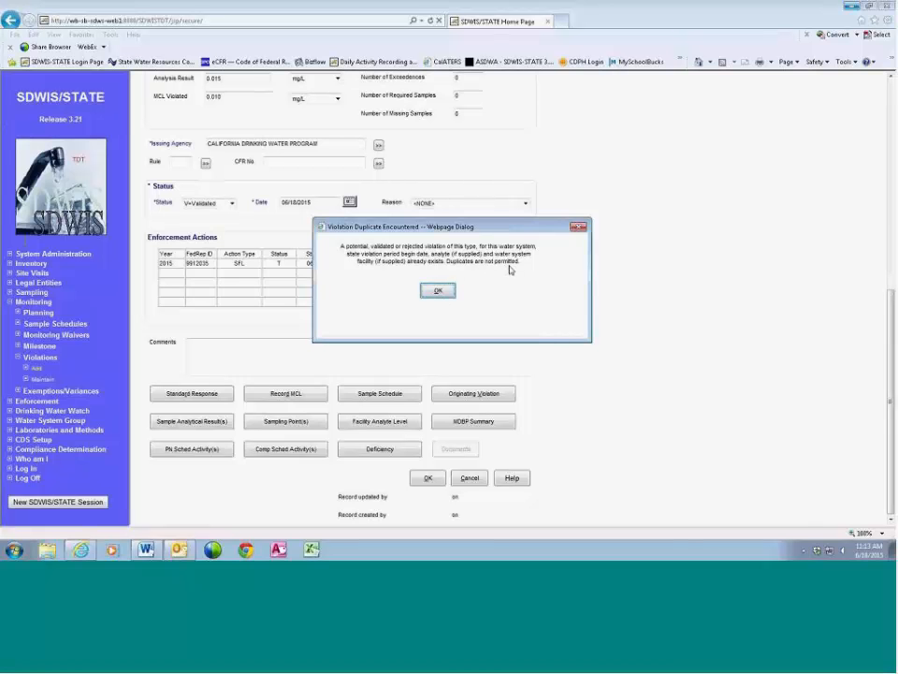
pyautogui.click(437, 290)
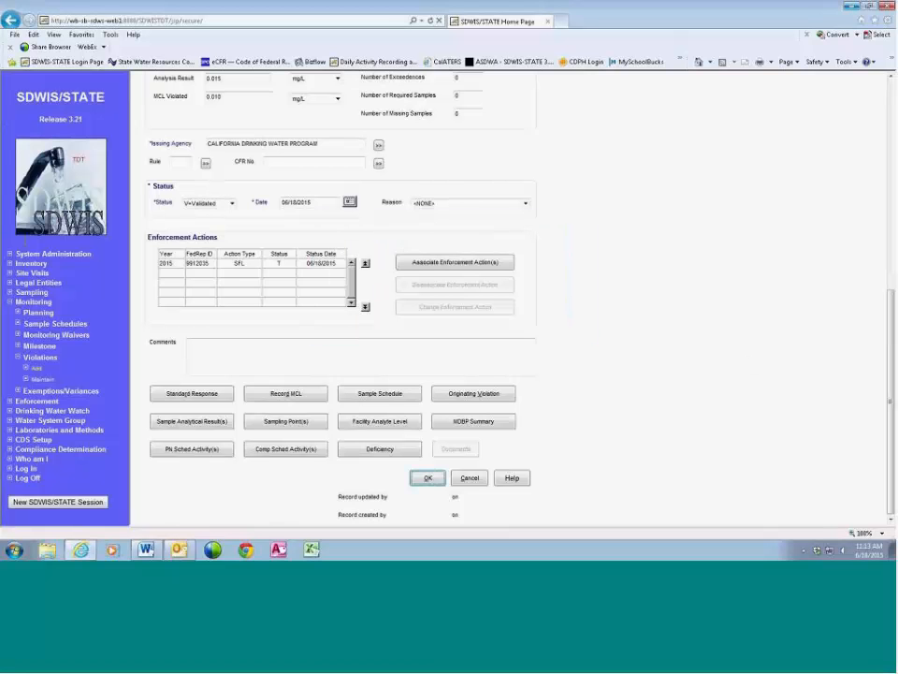
pyautogui.click(425, 478)
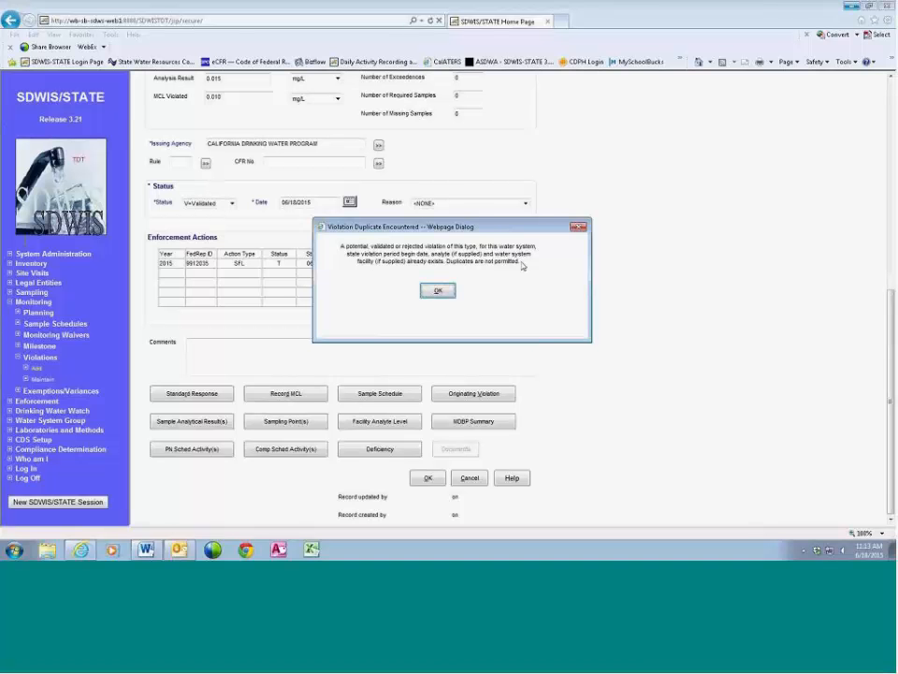
pyautogui.click(436, 291)
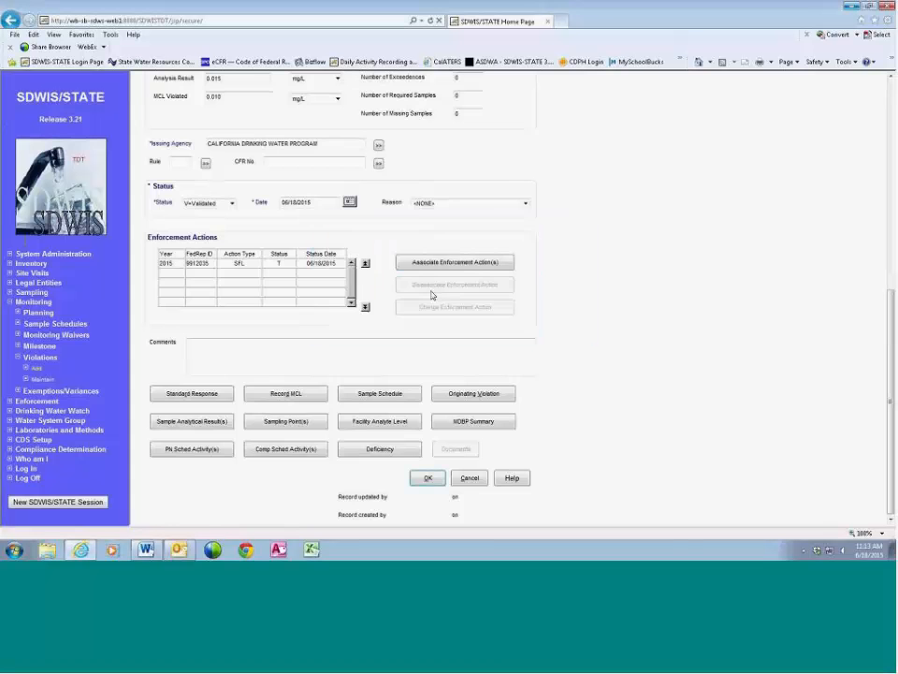
# - Change the violation's individual analyte to 1001, COMBINED CHLORINE, and save the violation
pyautogui.scroll(4, 572, 352)
pyautogui.scroll(5, 572, 352)
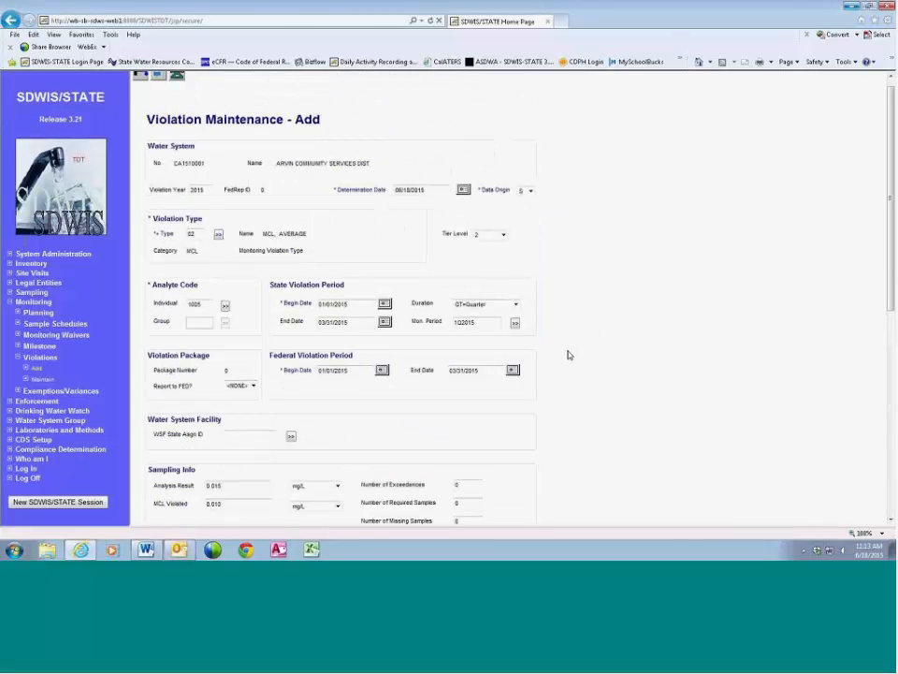
pyautogui.scroll(-1, 568, 355)
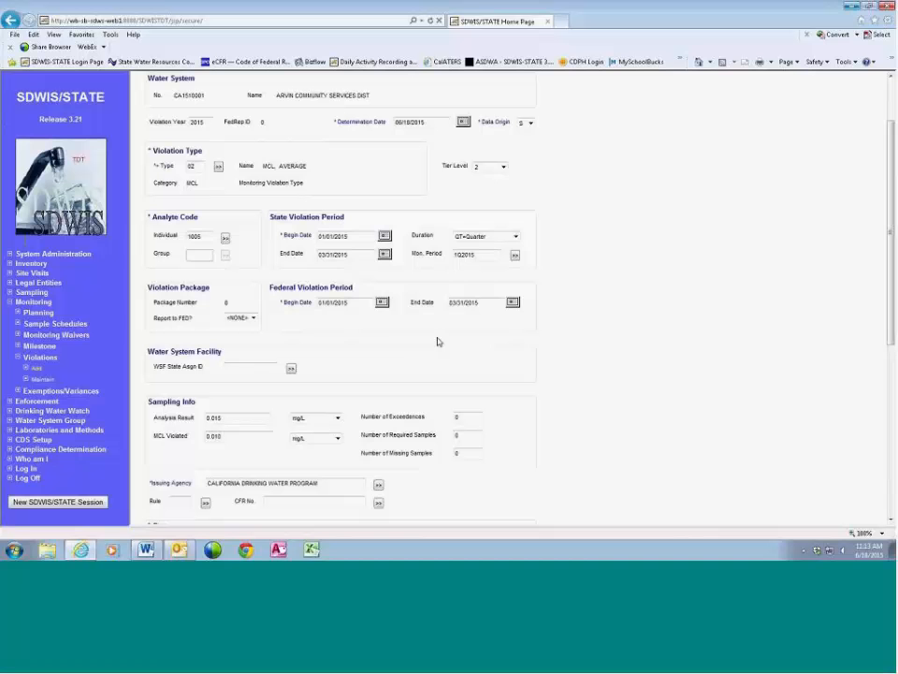
pyautogui.click(225, 240)
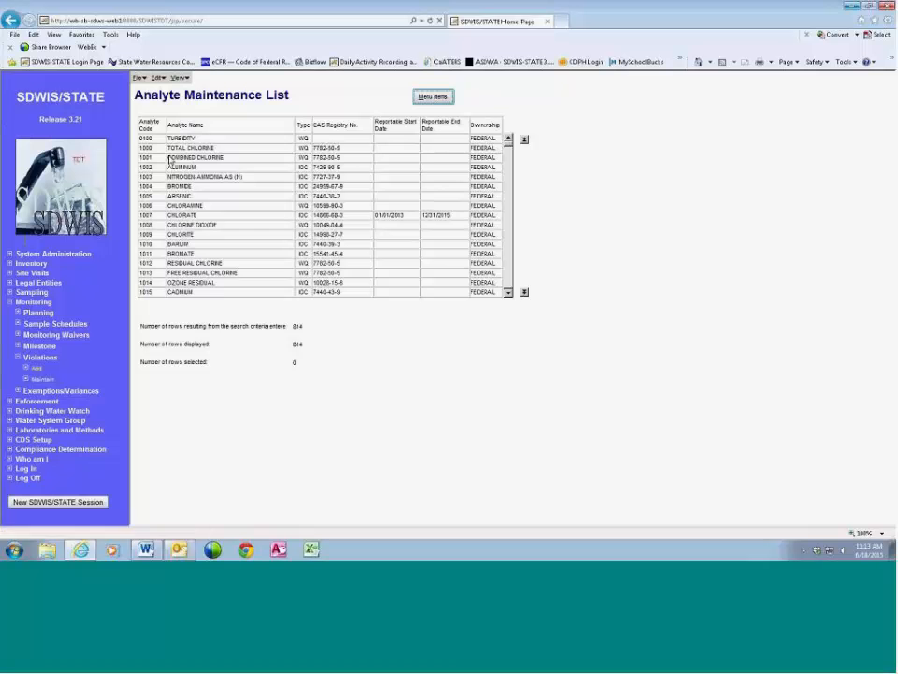
pyautogui.click(169, 158)
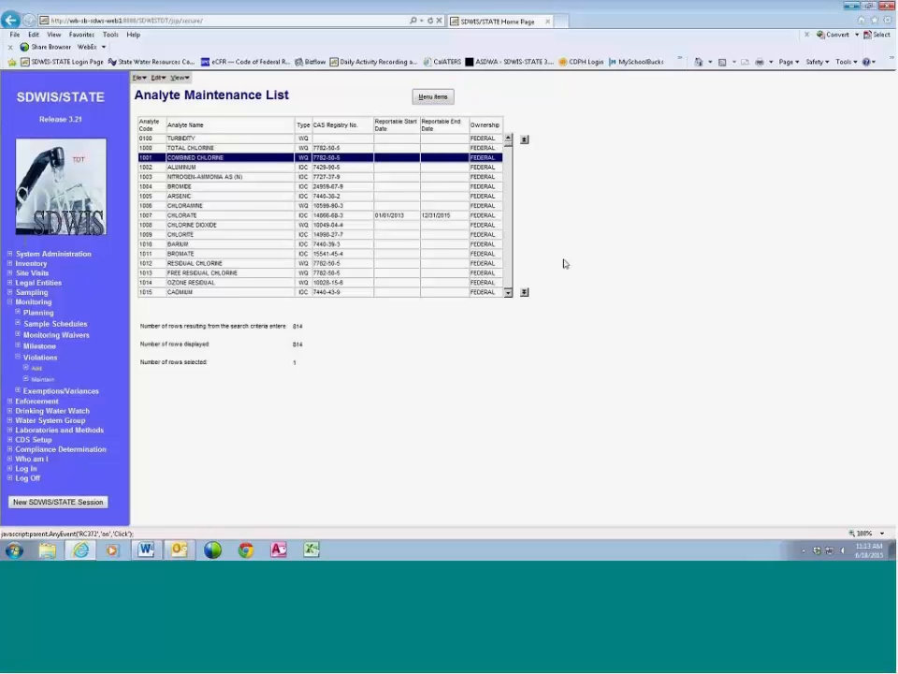
pyautogui.scroll(-5, 565, 264)
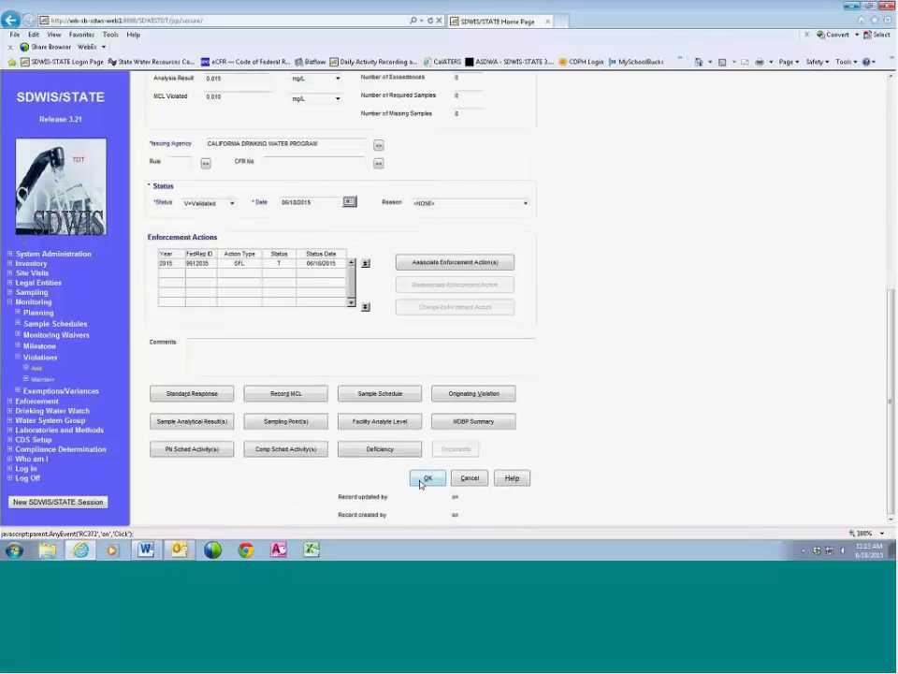
pyautogui.click(427, 478)
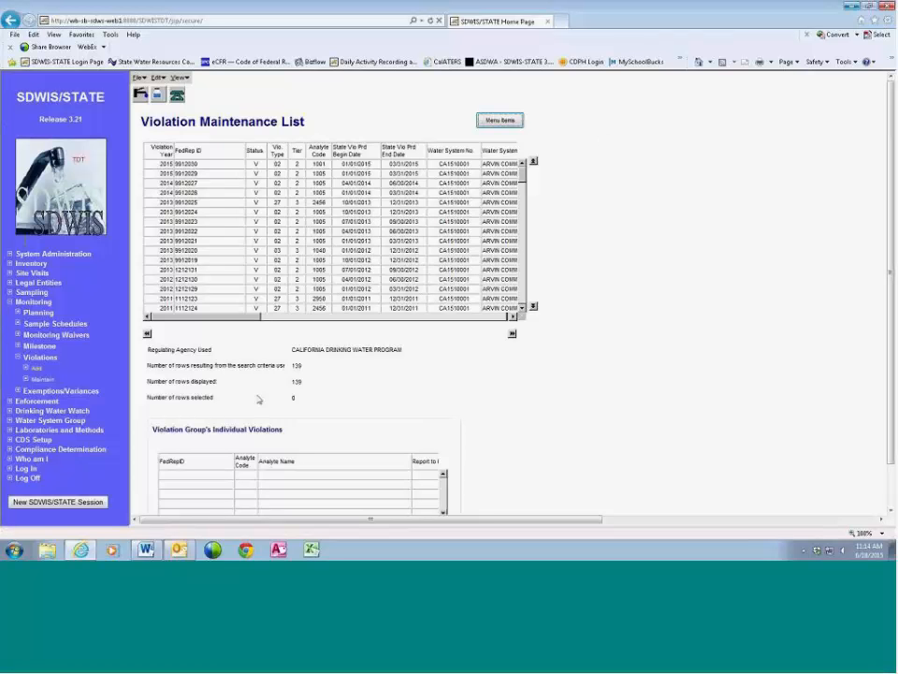
# - Exit the Violation Maintenance List and return to the Safe Drinking Water Information System start page
pyautogui.click(140, 79)
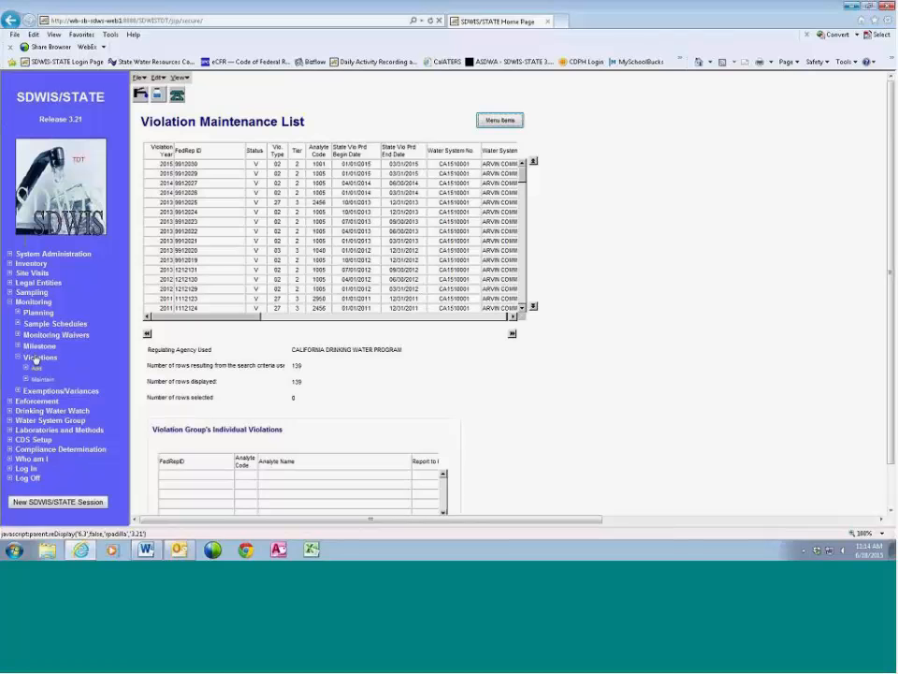
pyautogui.click(139, 77)
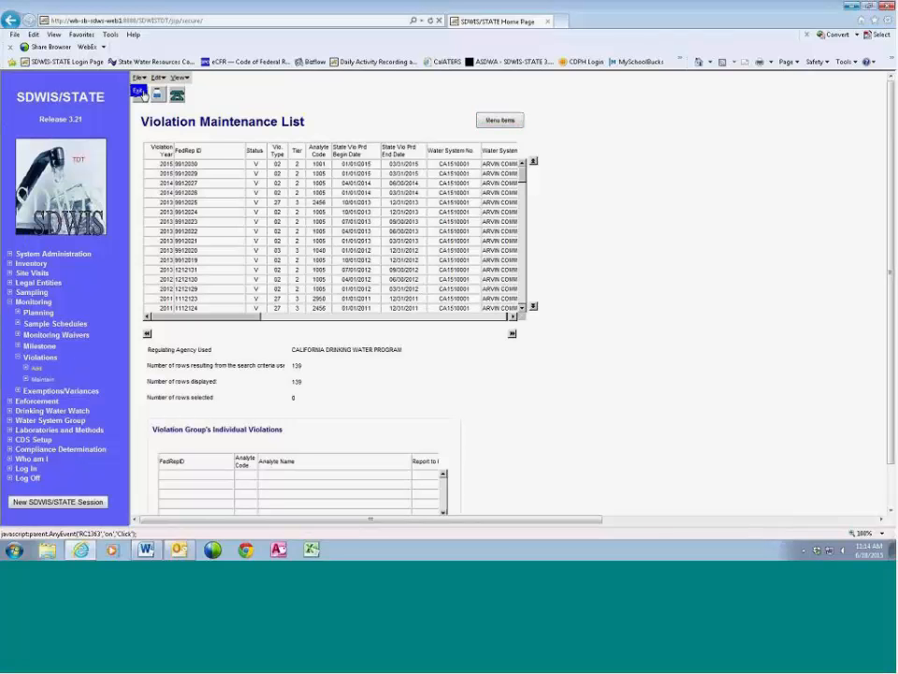
pyautogui.click(140, 91)
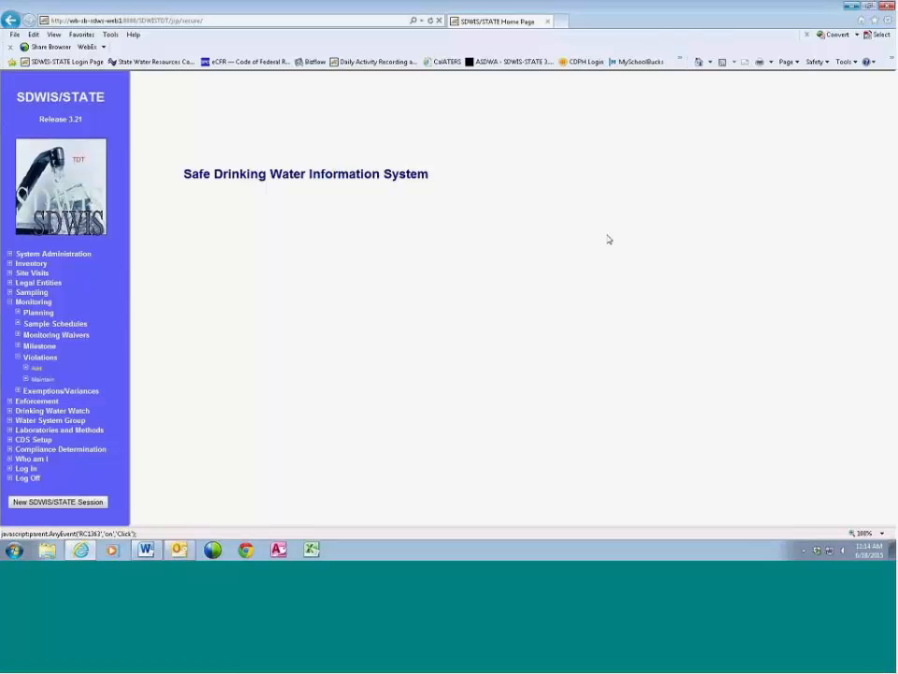
pyautogui.click(541, 14)
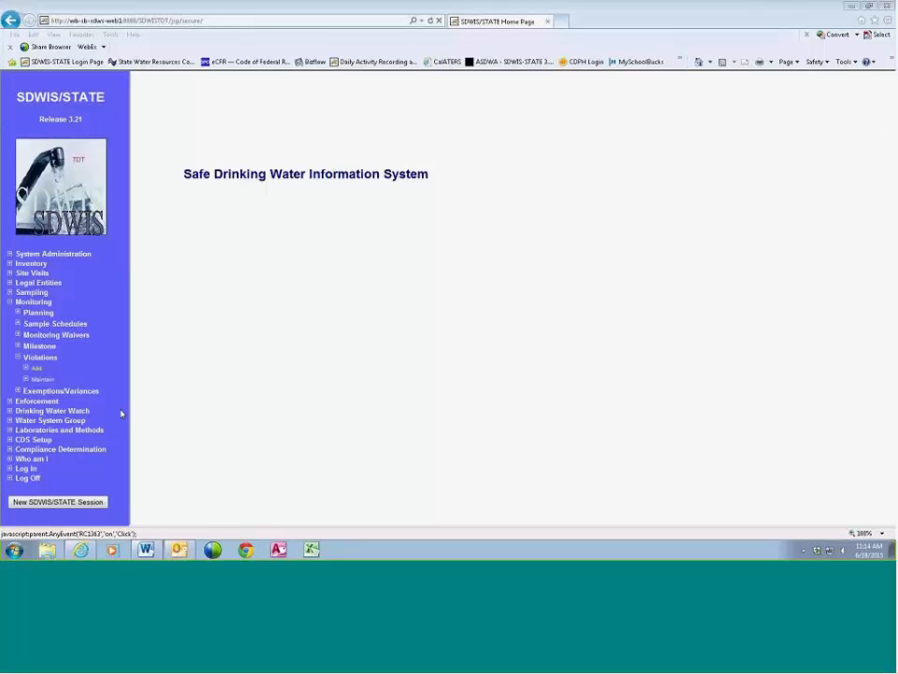
# - Start adding a standalone enforcement action and enter water system number CA 1510001, Arvin Community Services Dist
pyautogui.click(10, 302)
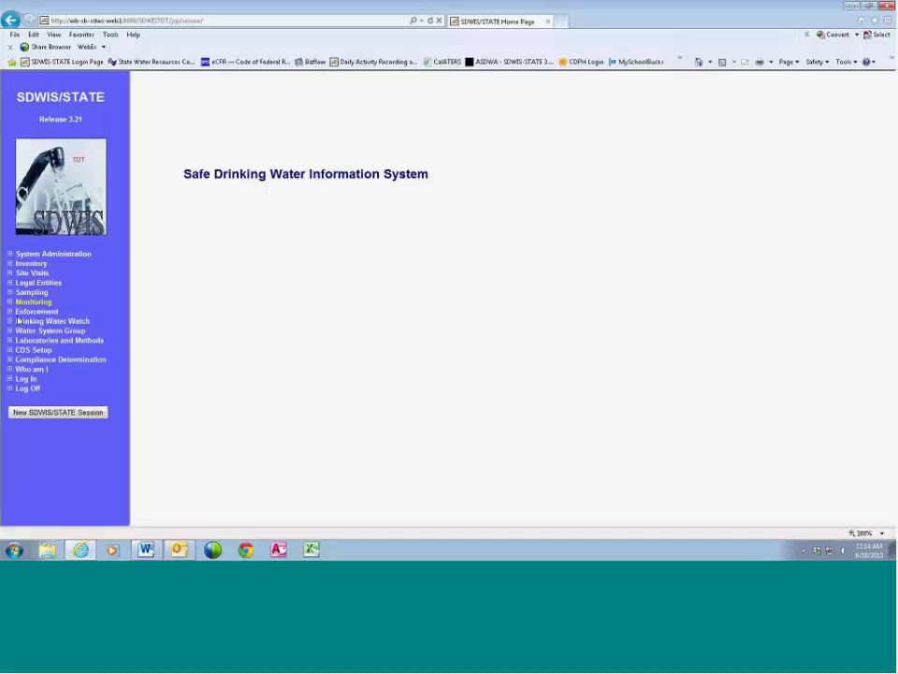
pyautogui.click(9, 314)
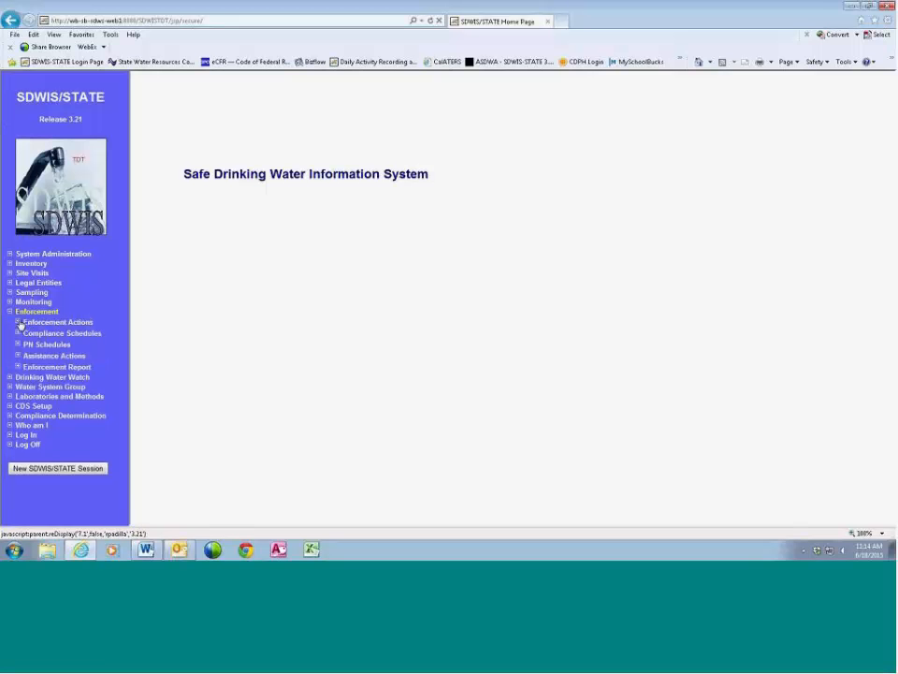
pyautogui.click(18, 322)
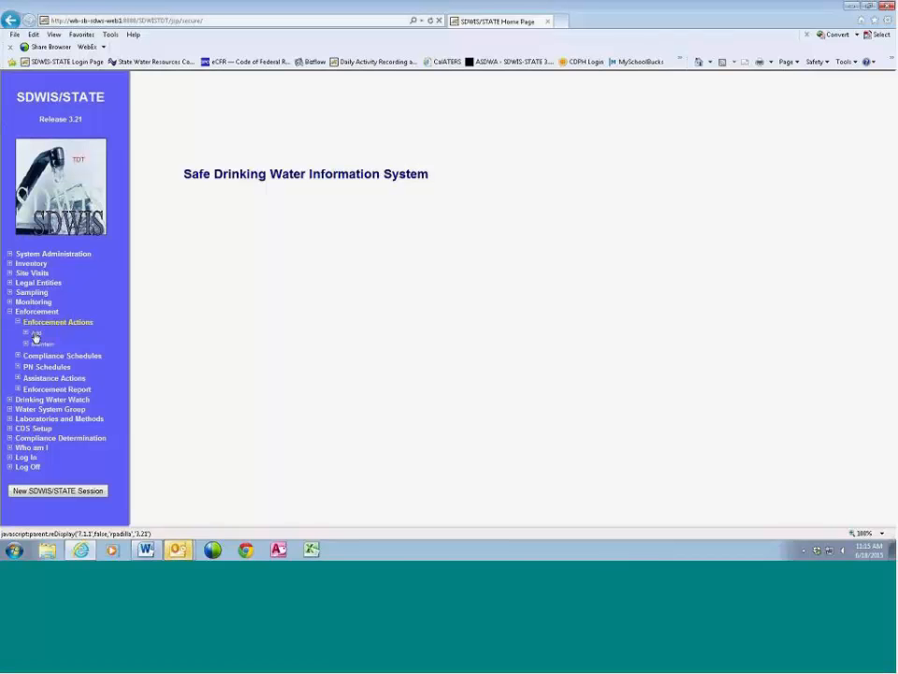
pyautogui.click(36, 335)
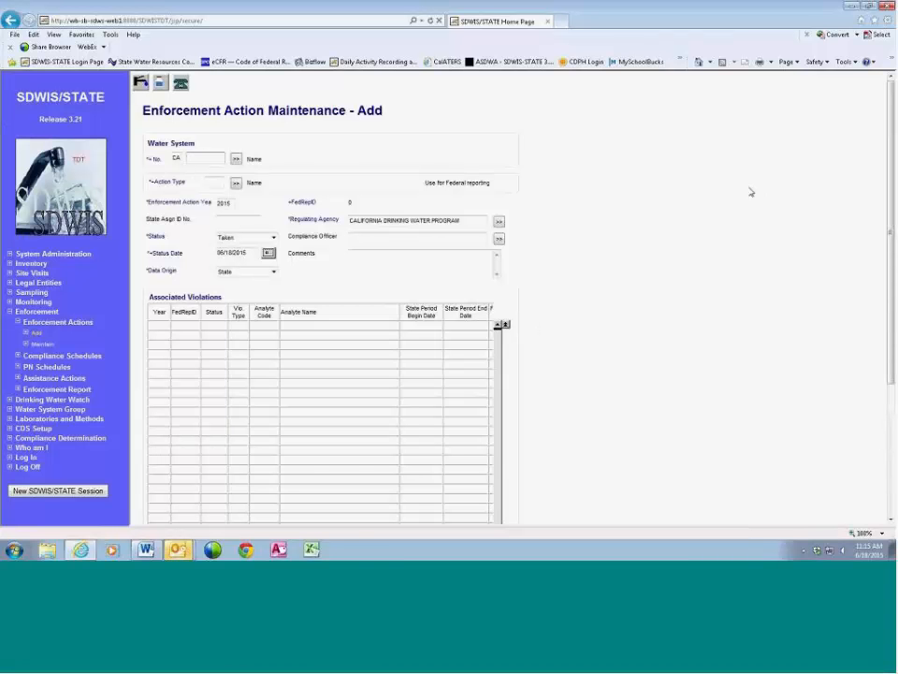
pyautogui.write('1510001')
pyautogui.press('Tab')
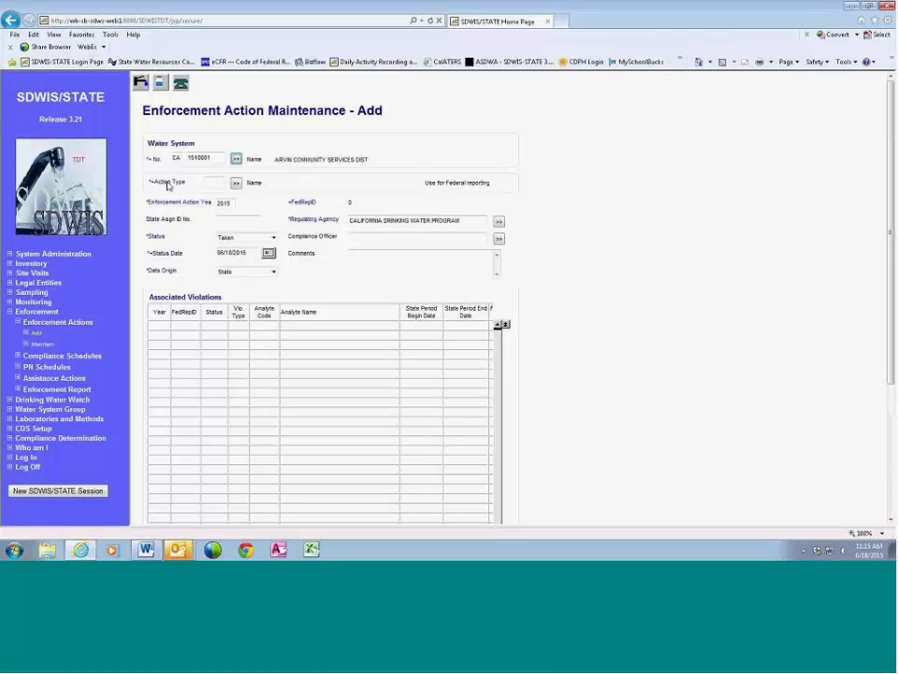
# - Set the enforcement action's Action Type to SOX, ST COMPLIANCE ACHIEVED
pyautogui.click(236, 182)
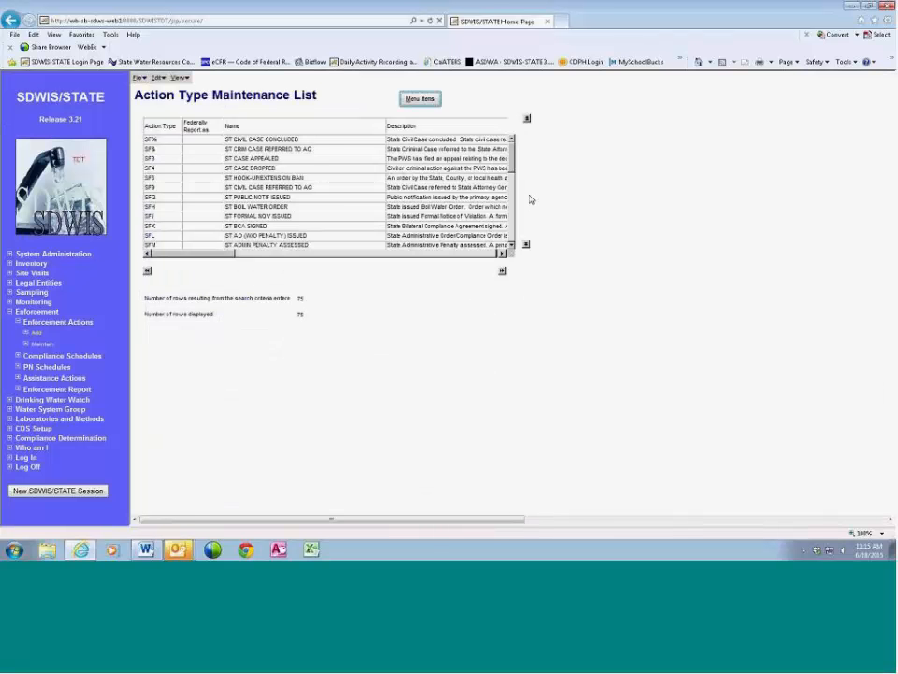
pyautogui.moveTo(511, 167); pyautogui.dragTo(512, 228)
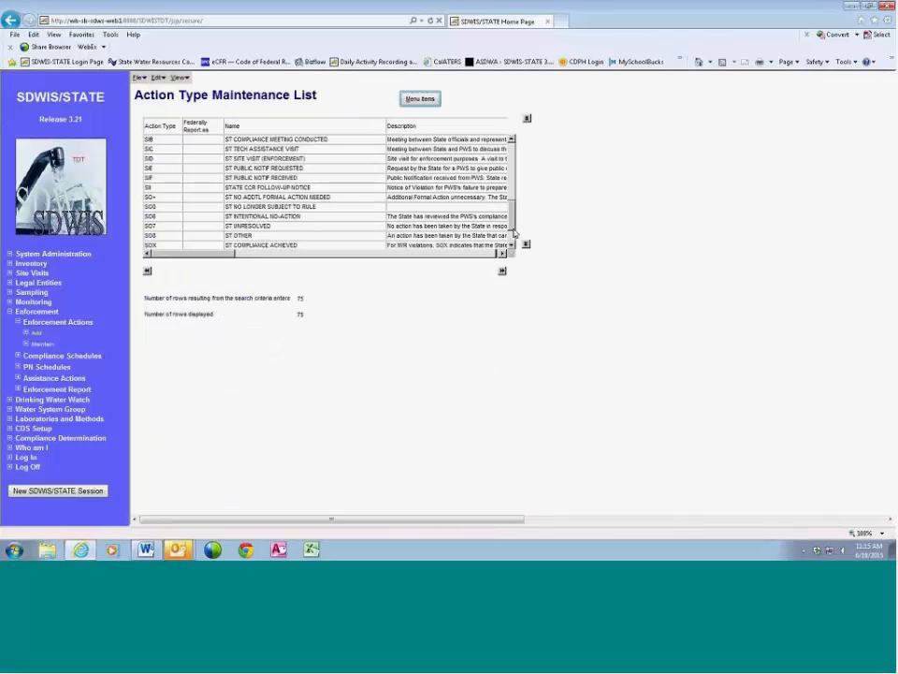
pyautogui.scroll(-1, 518, 245)
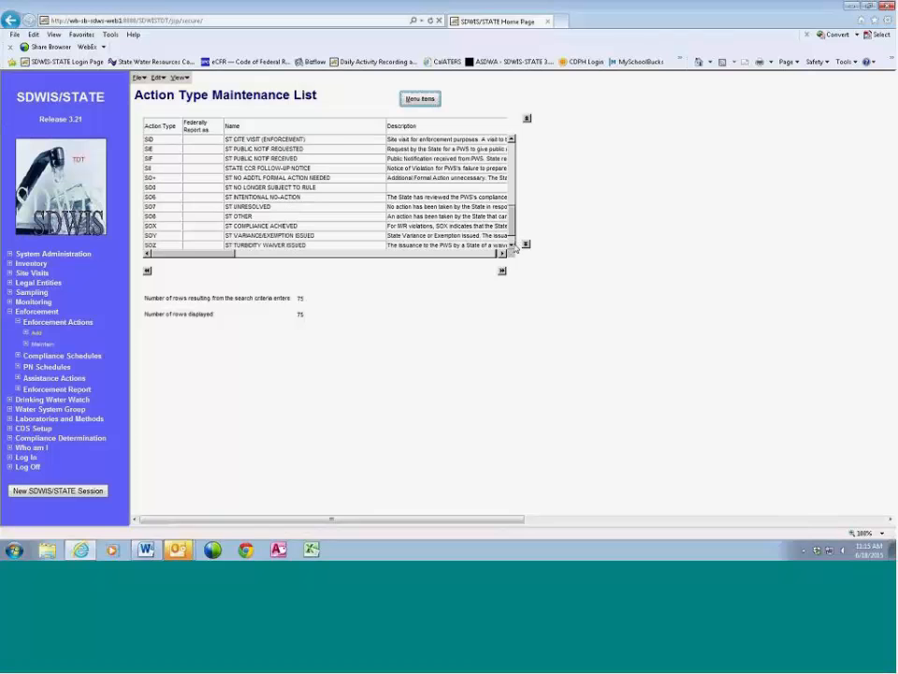
pyautogui.click(152, 229)
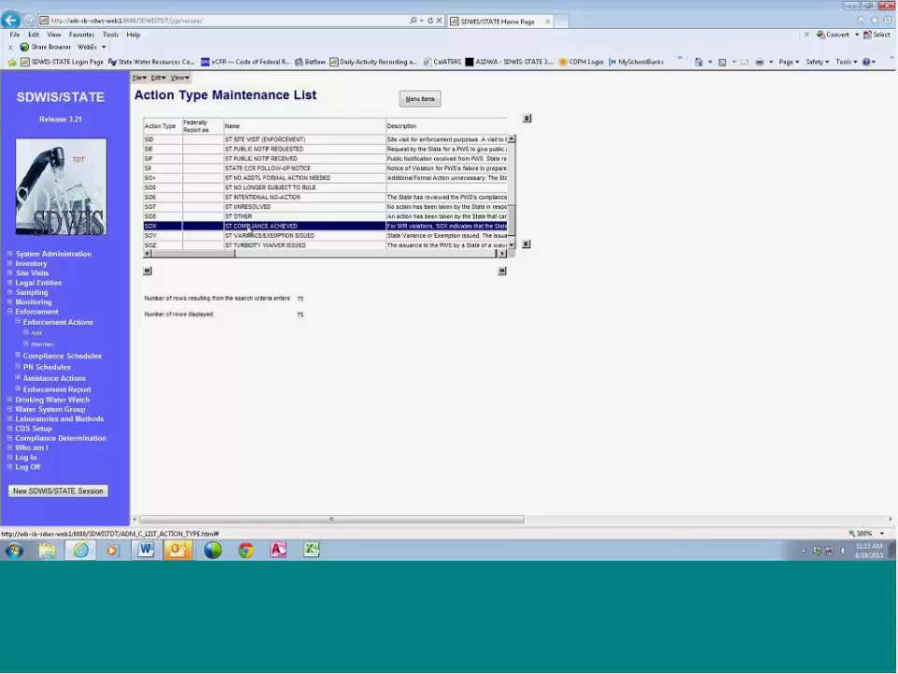
pyautogui.click(157, 78)
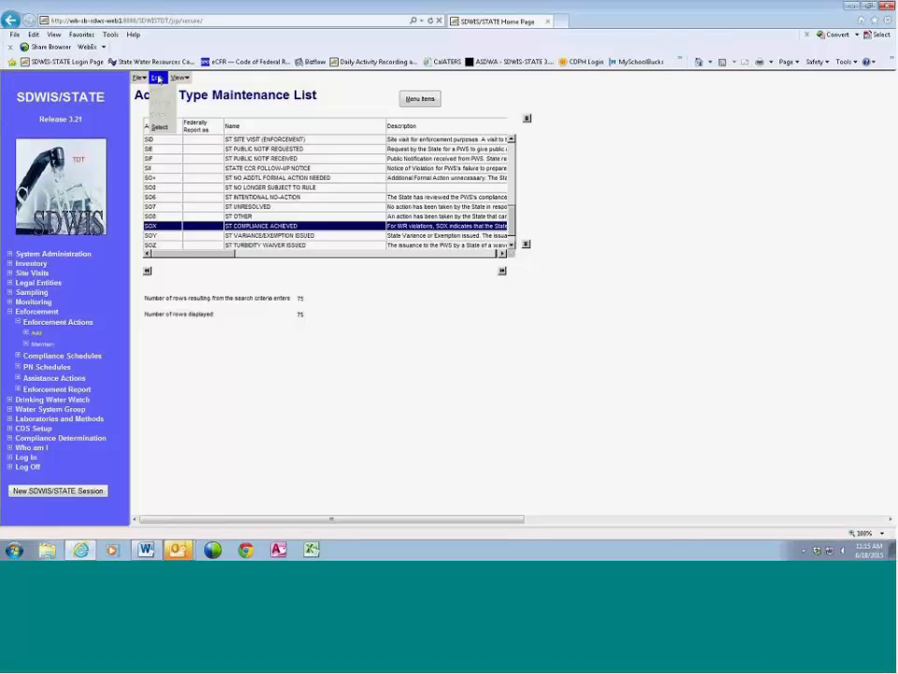
pyautogui.click(166, 132)
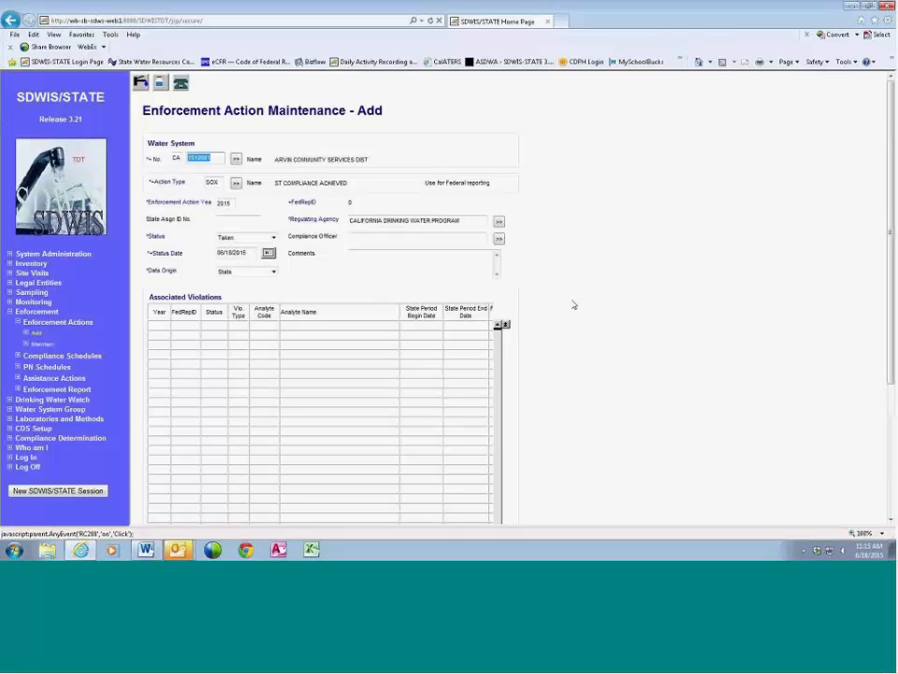
# - Associate the 2015 arsenic violation, analyte 1005 for 01/01/2015 to 03/31/2015, with the new SOX enforcement action
pyautogui.scroll(-1, 573, 304)
pyautogui.scroll(1, 574, 304)
pyautogui.scroll(-3, 574, 304)
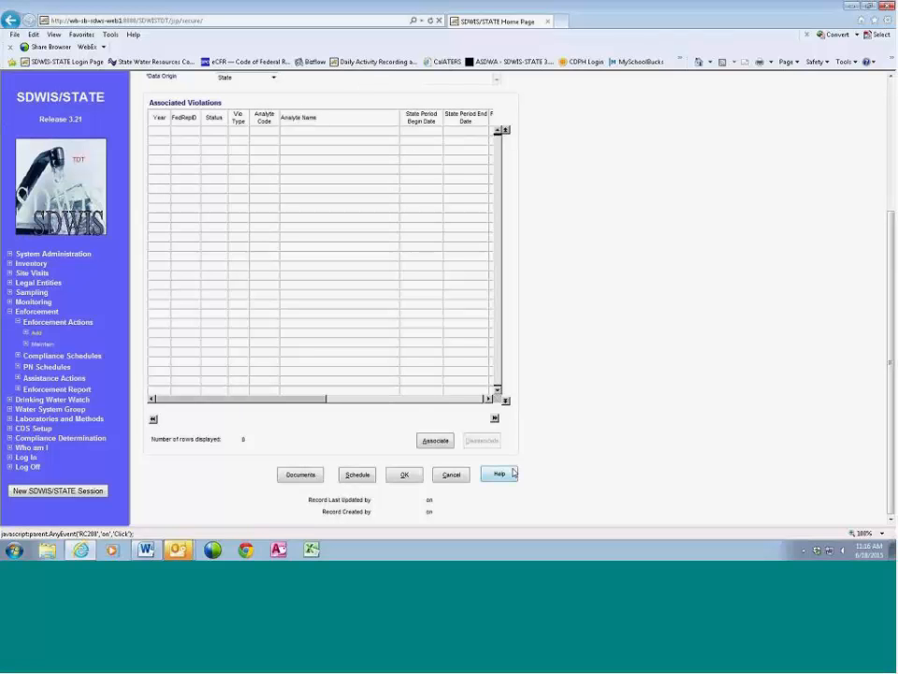
pyautogui.click(431, 441)
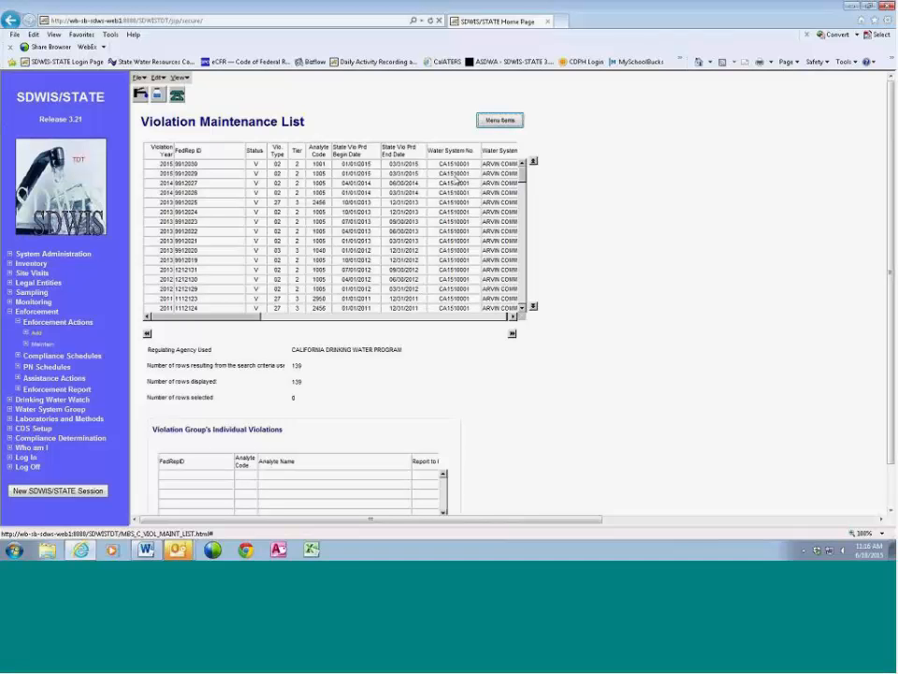
pyautogui.click(191, 175)
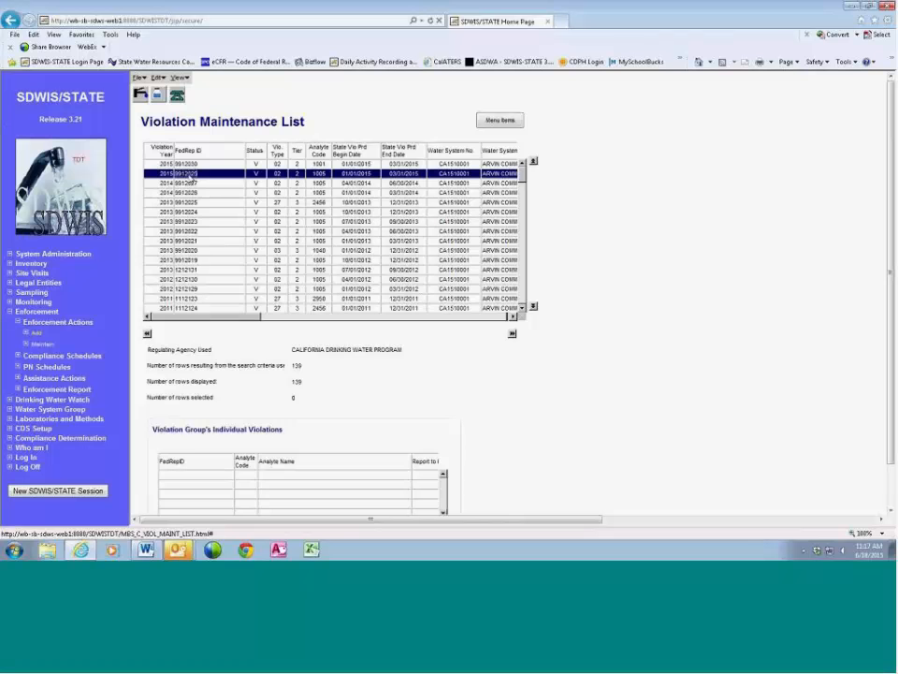
pyautogui.click(158, 78)
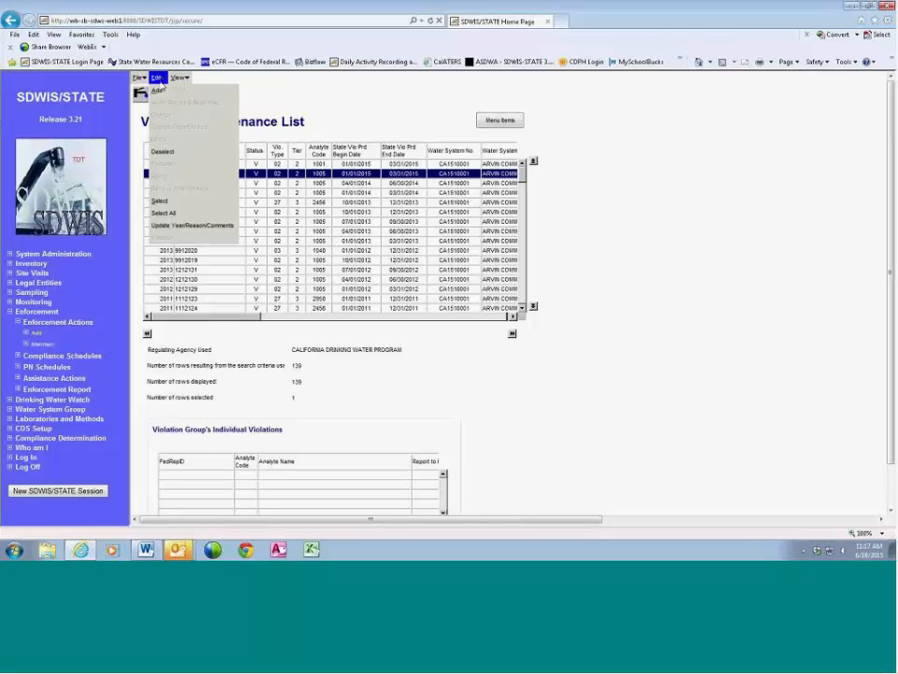
pyautogui.click(161, 202)
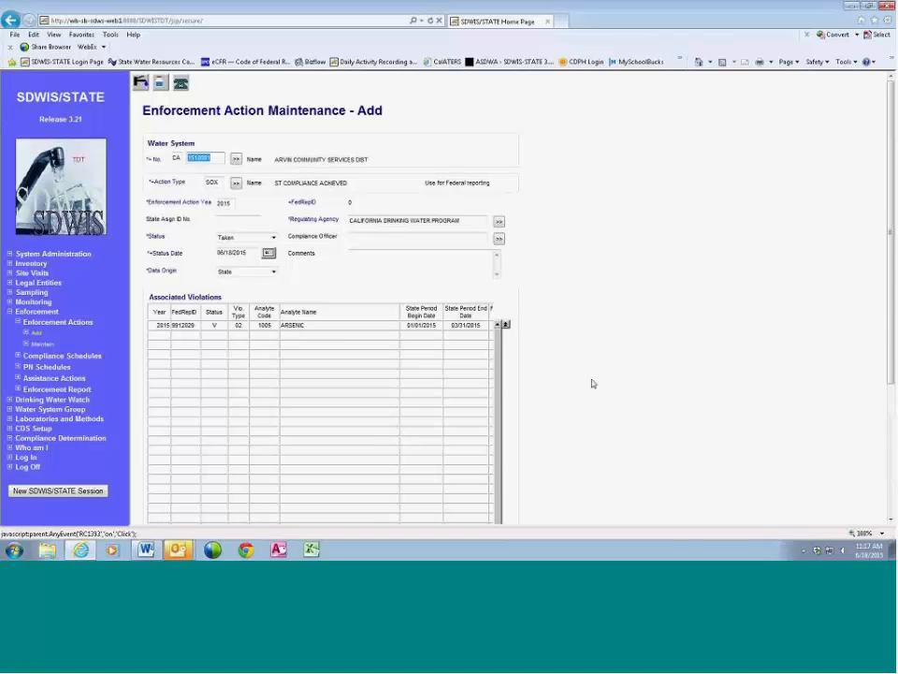
# - Save the new SOX enforcement action and exit the Enforcement Action Maintenance List
pyautogui.scroll(-4, 584, 374)
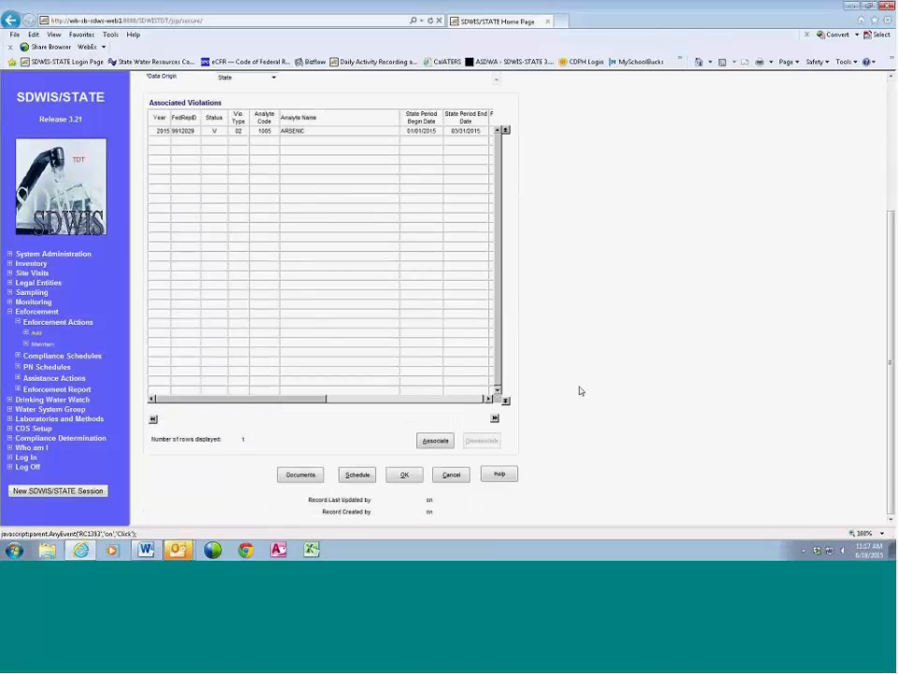
pyautogui.click(402, 474)
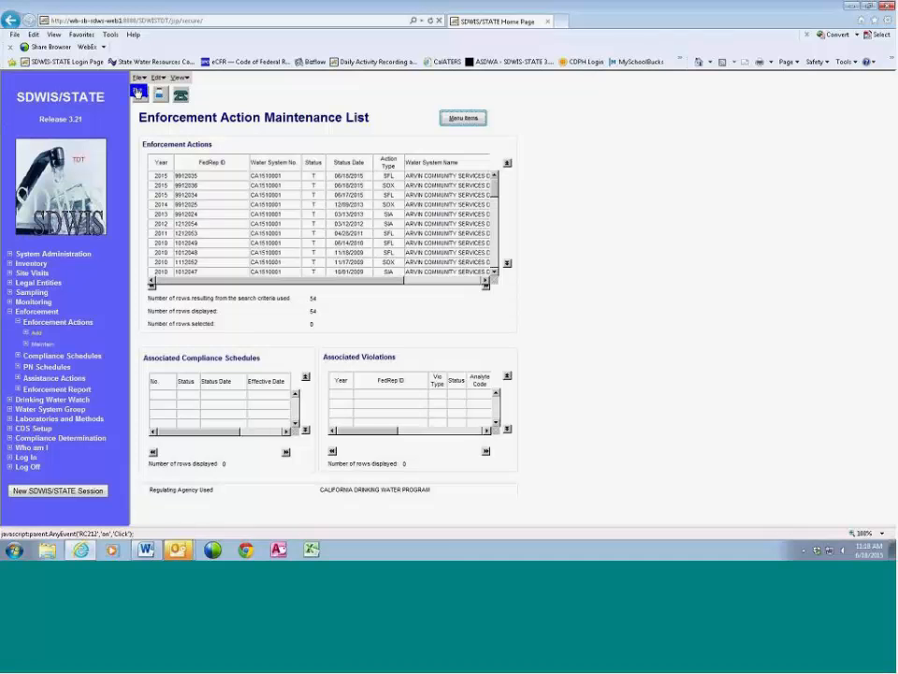
pyautogui.click(137, 93)
pyautogui.click(138, 92)
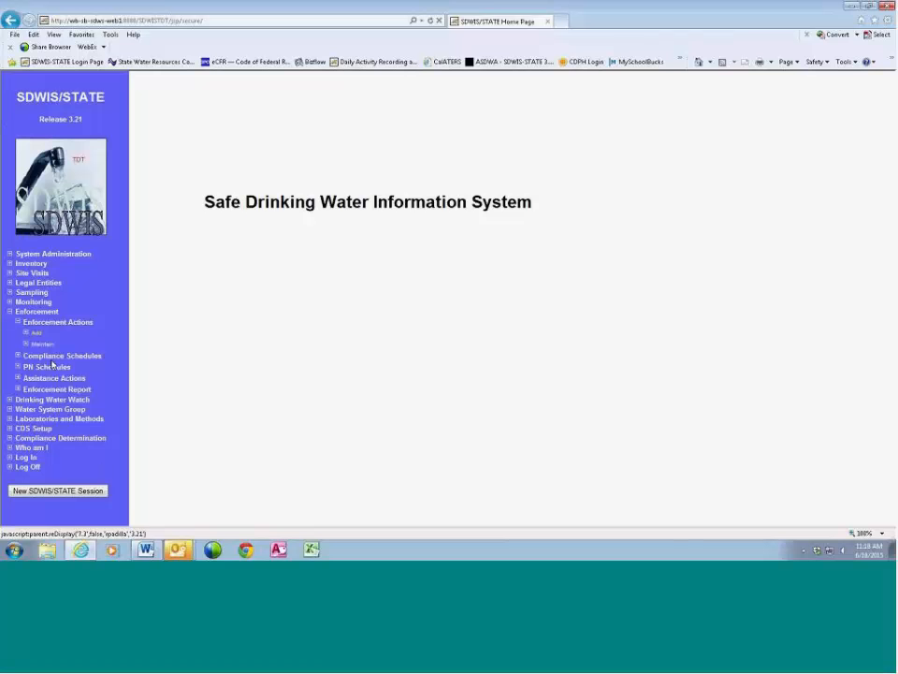
# - Search the existing enforcement actions for water system number CA 1510001
pyautogui.click(38, 346)
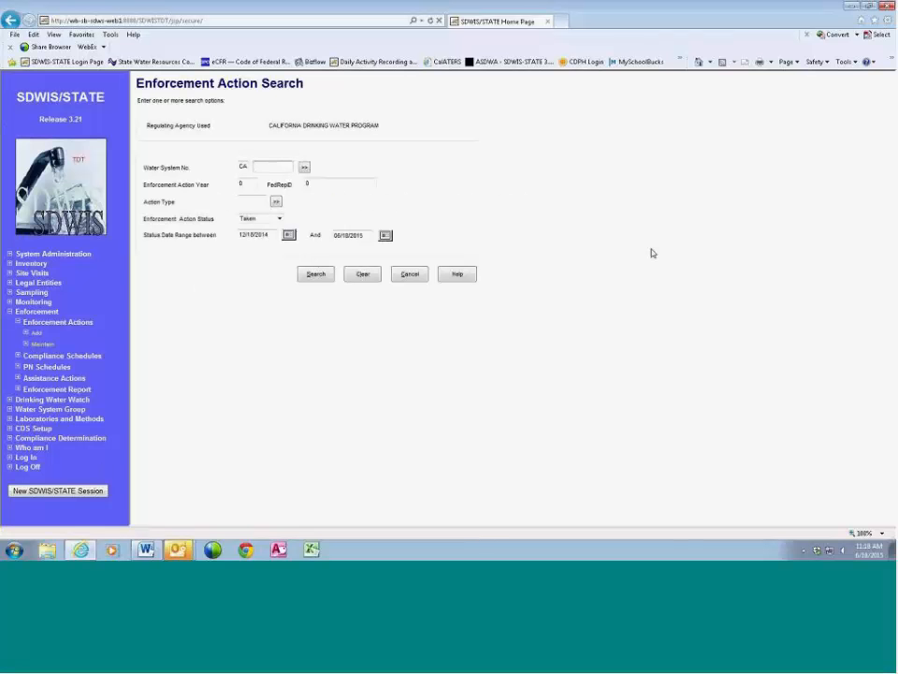
pyautogui.write('1510001')
pyautogui.press('Tab')
pyautogui.press('Return')
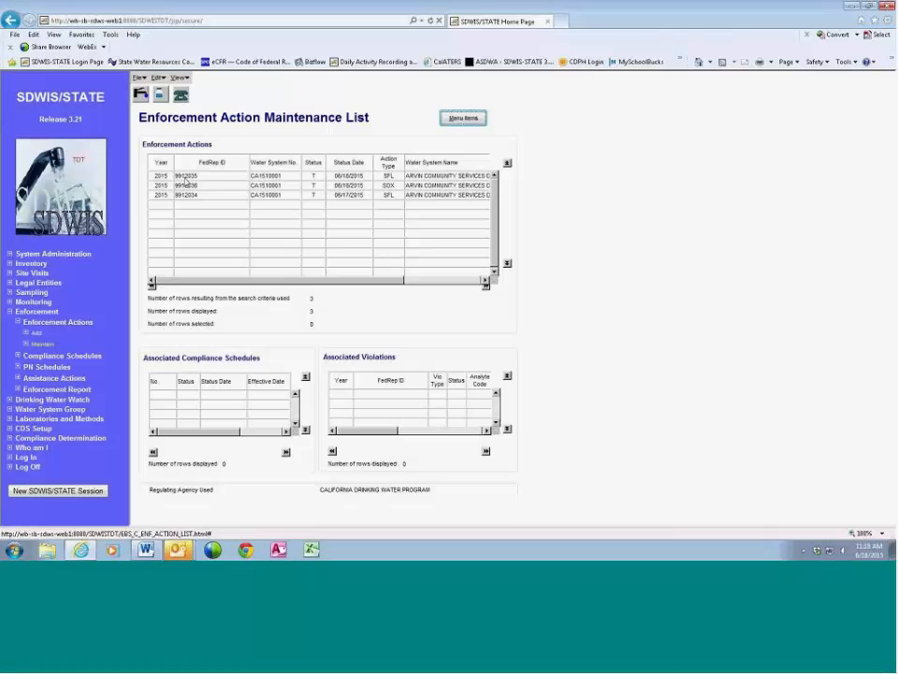
# - Open the 2015 SOX enforcement action dated 06/18/2015 for changing
pyautogui.click(186, 184)
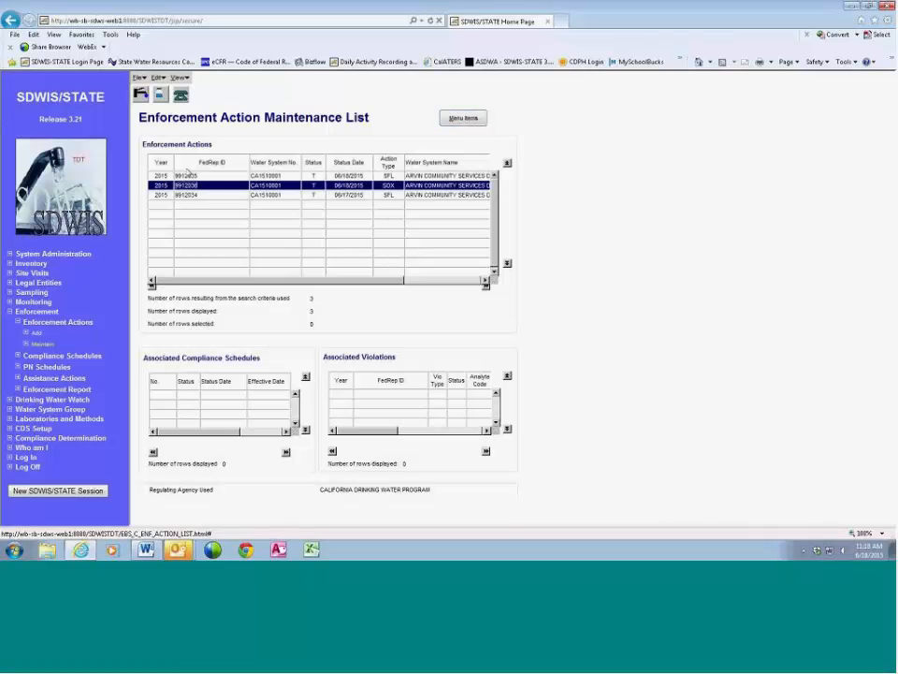
pyautogui.click(157, 77)
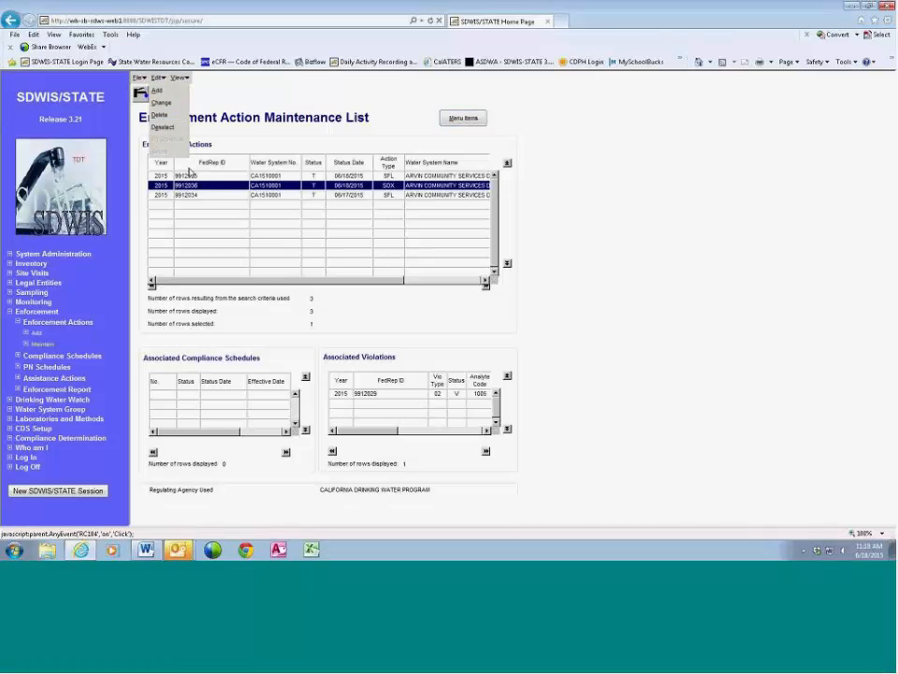
pyautogui.click(157, 79)
pyautogui.click(161, 102)
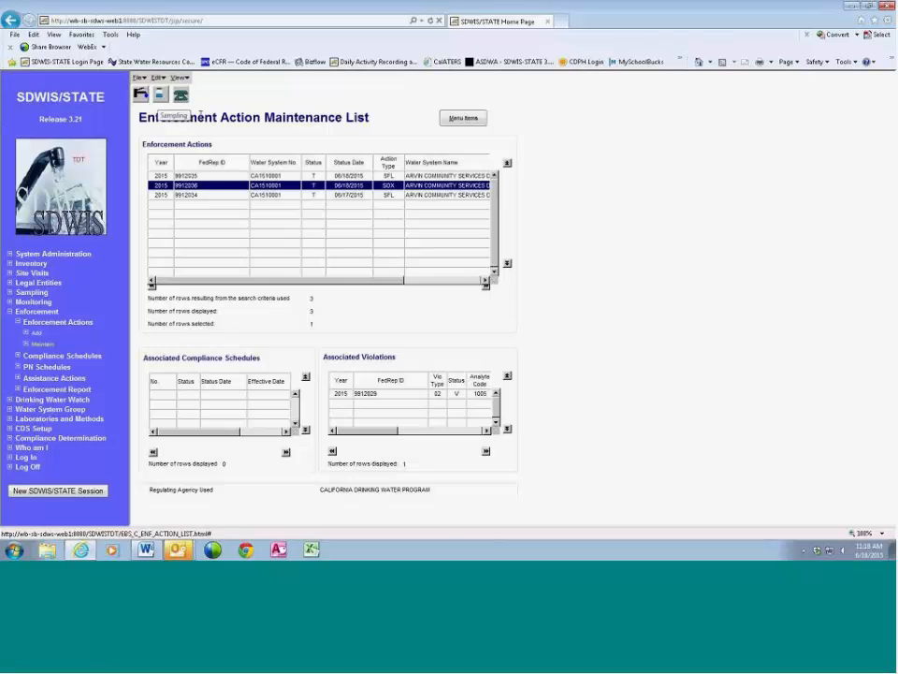
# - Associate the 2015 violation for analyte 1001 and the arsenic violation for 04/01/2014 to 06/30/2014 with the SOX action
pyautogui.scroll(-4, 685, 316)
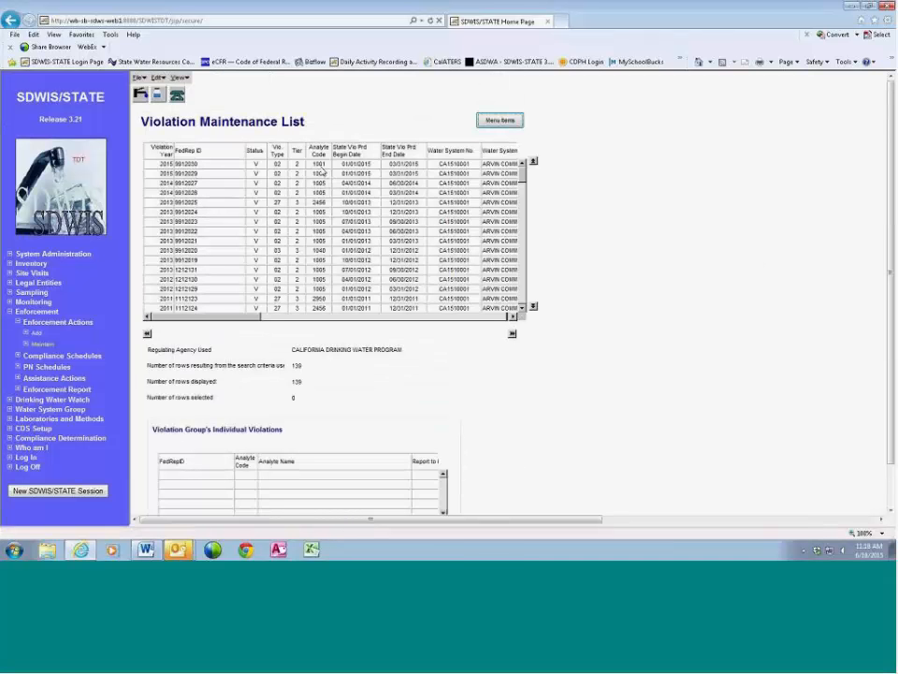
pyautogui.click(322, 166)
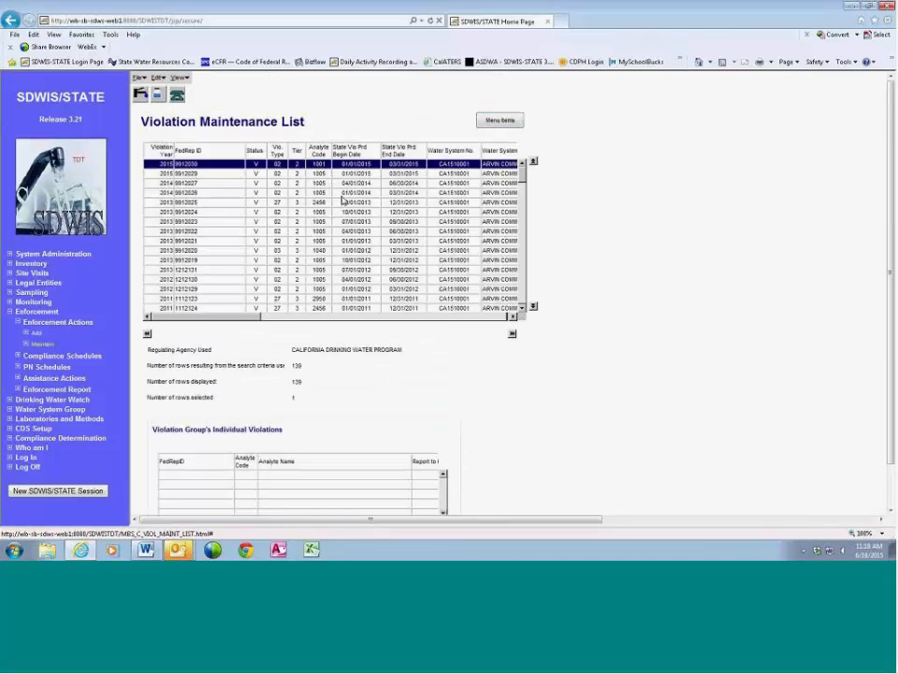
pyautogui.keyDown('ctrl'); pyautogui.click(190, 182); pyautogui.keyUp('ctrl')
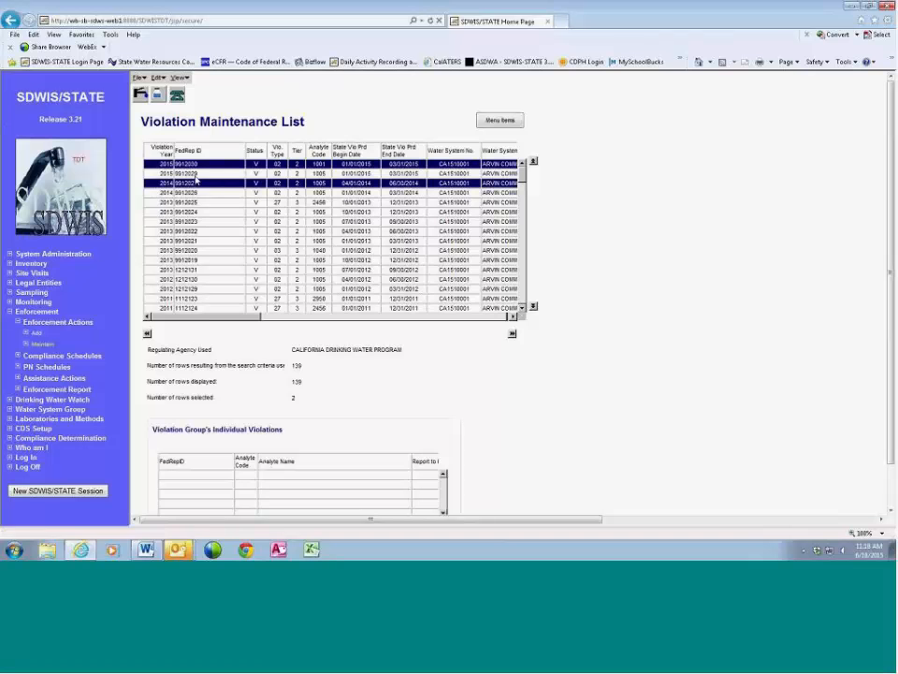
pyautogui.click(157, 77)
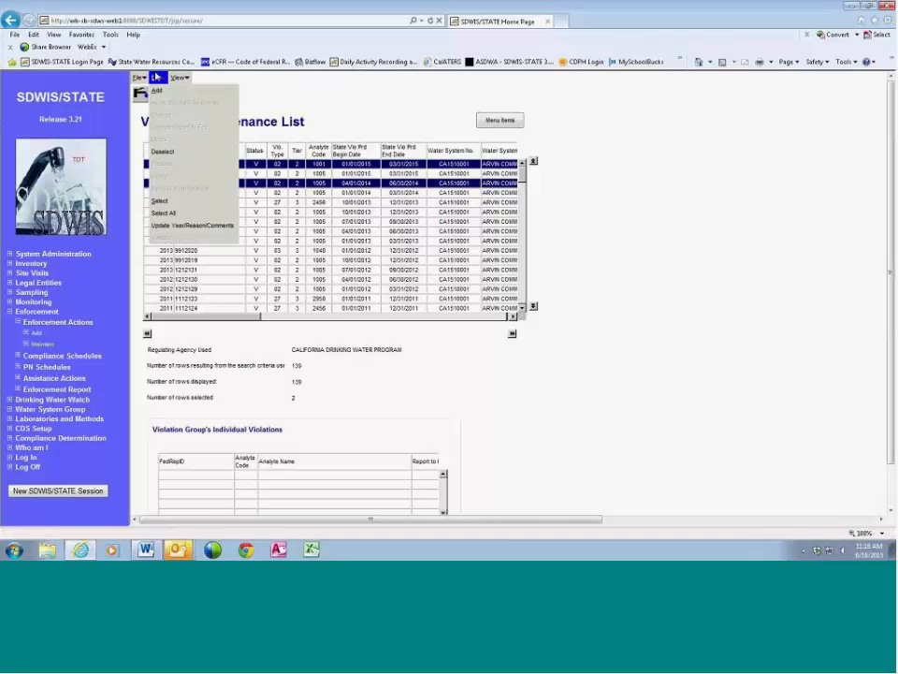
pyautogui.click(173, 202)
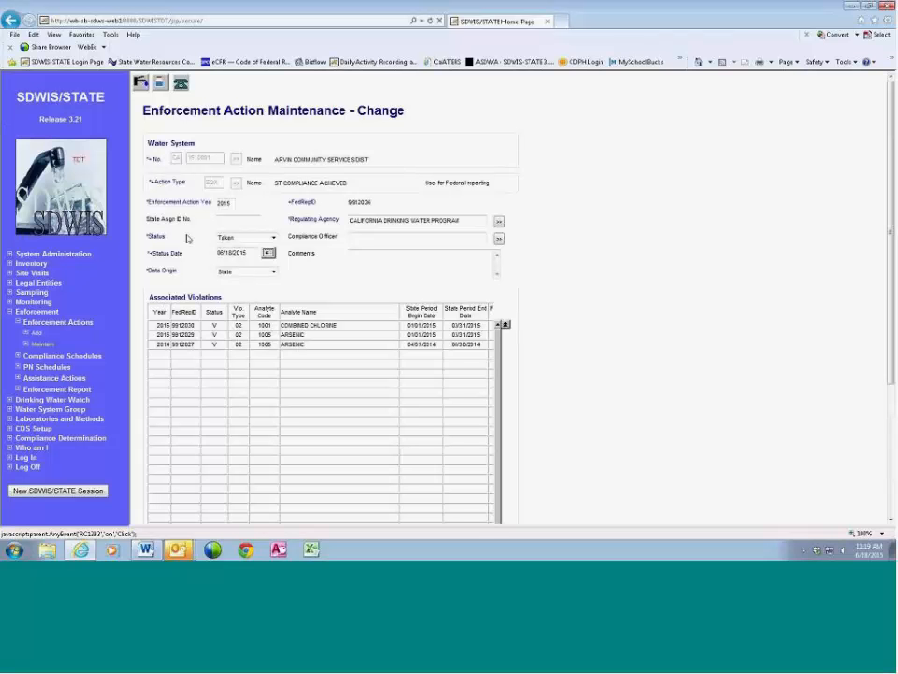
# - Save the changed SOX action with its added violations, then exit the maintenance list and collapse the Enforcement section
pyautogui.click(297, 346)
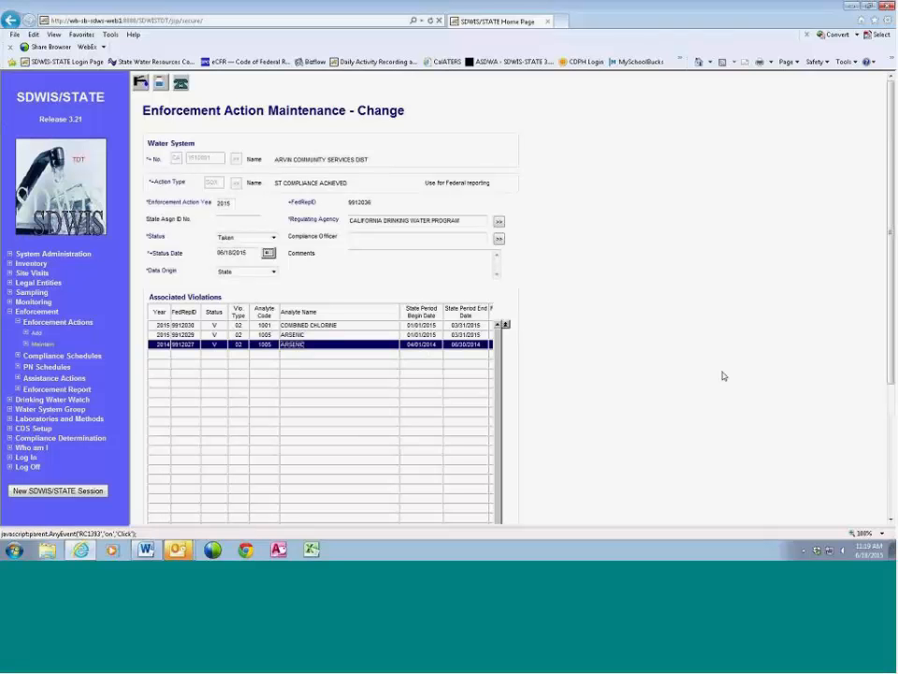
pyautogui.scroll(-3, 696, 387)
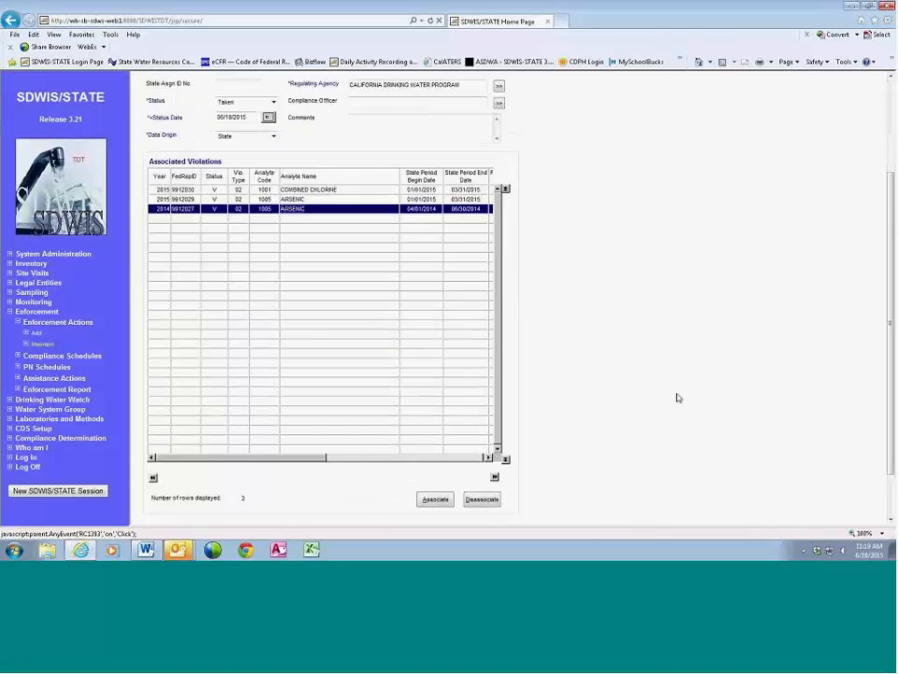
pyautogui.scroll(-1, 678, 395)
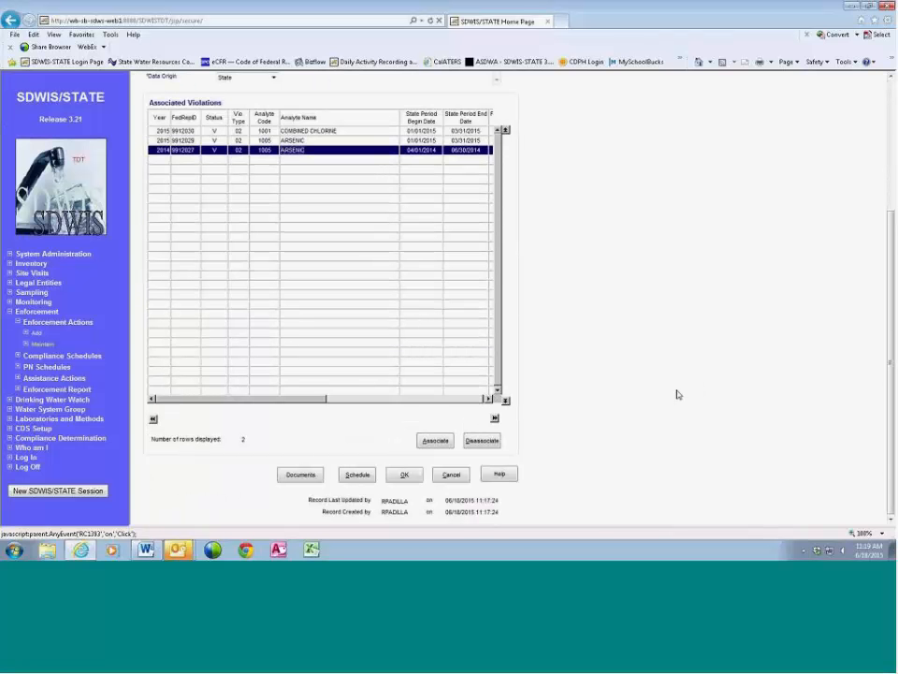
pyautogui.click(405, 475)
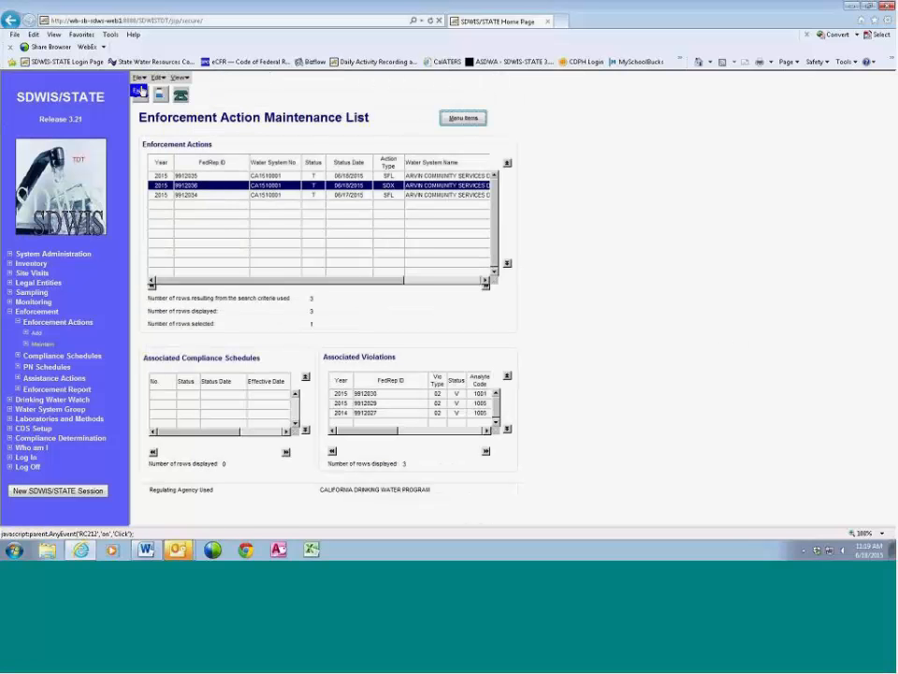
pyautogui.click(141, 91)
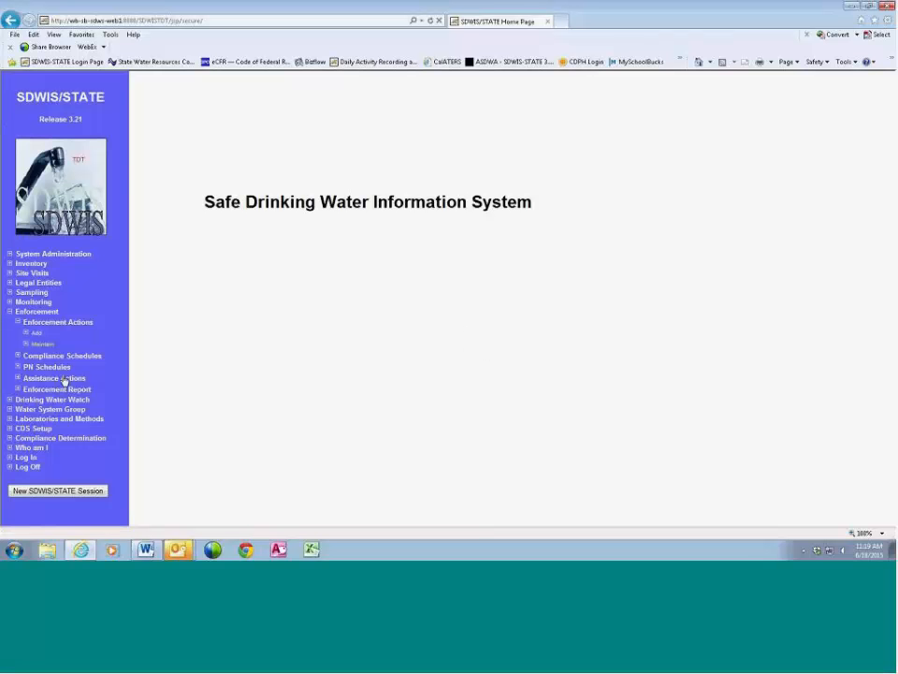
pyautogui.click(11, 311)
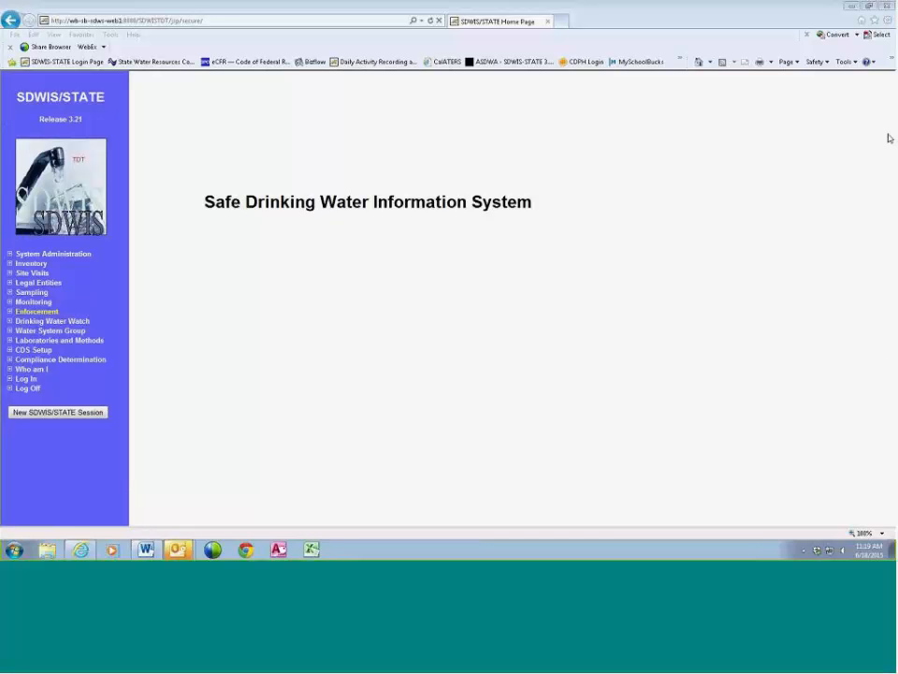
pyautogui.click(877, 274)
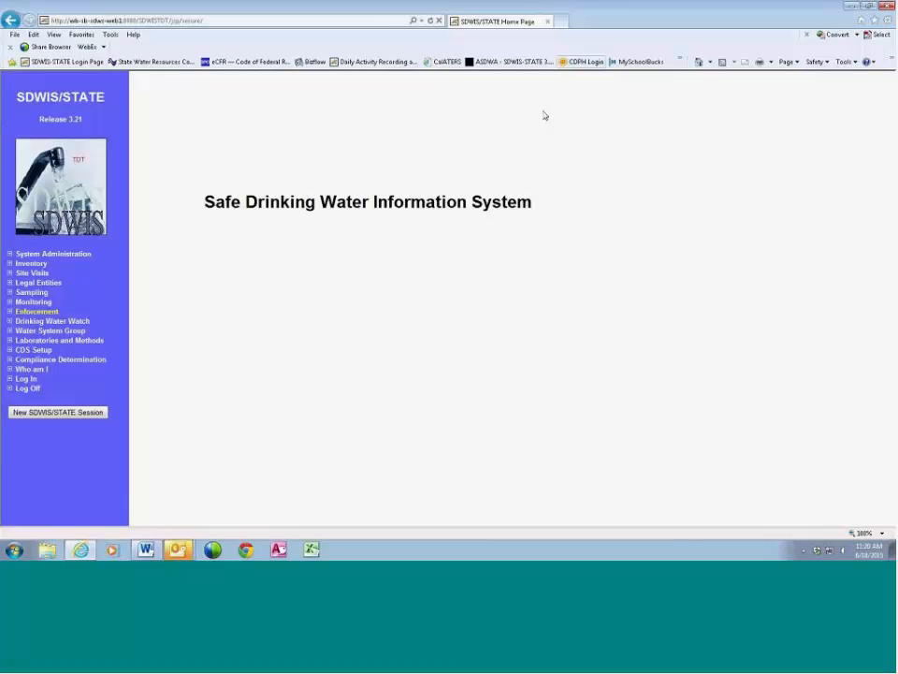
pyautogui.click(371, 19)
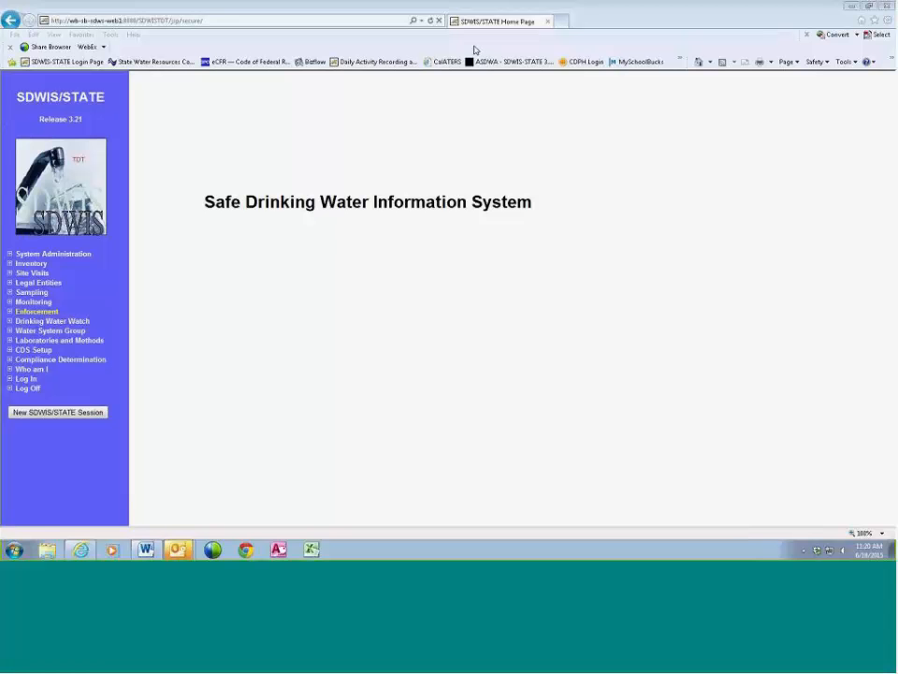
pyautogui.click(733, 218)
pyautogui.click(887, 274)
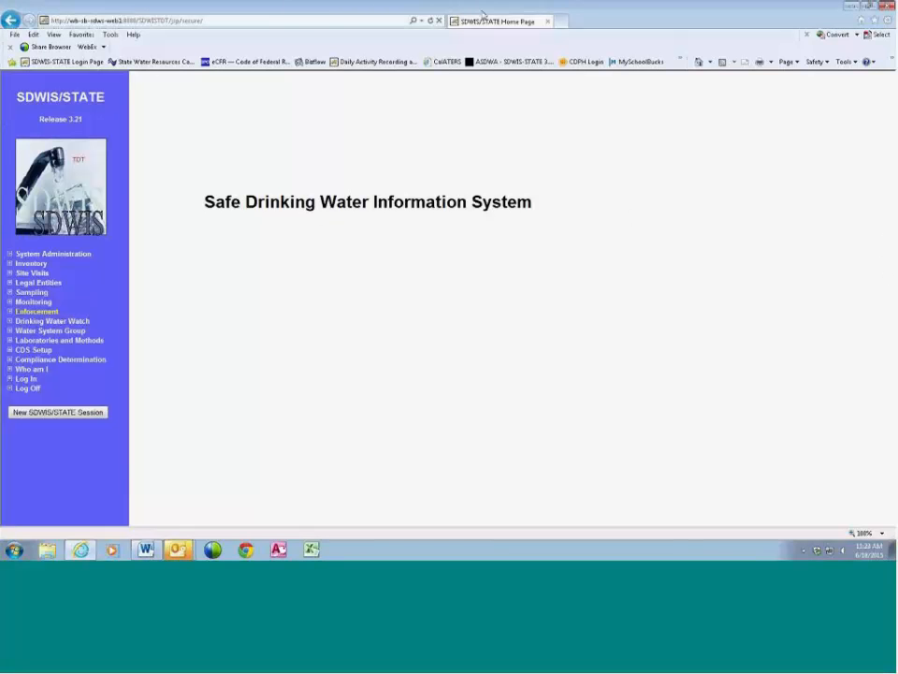
# - Switch to the Microsoft Word document holding the LPA Training 6/18/2015 attendee notes
pyautogui.click(348, 13)
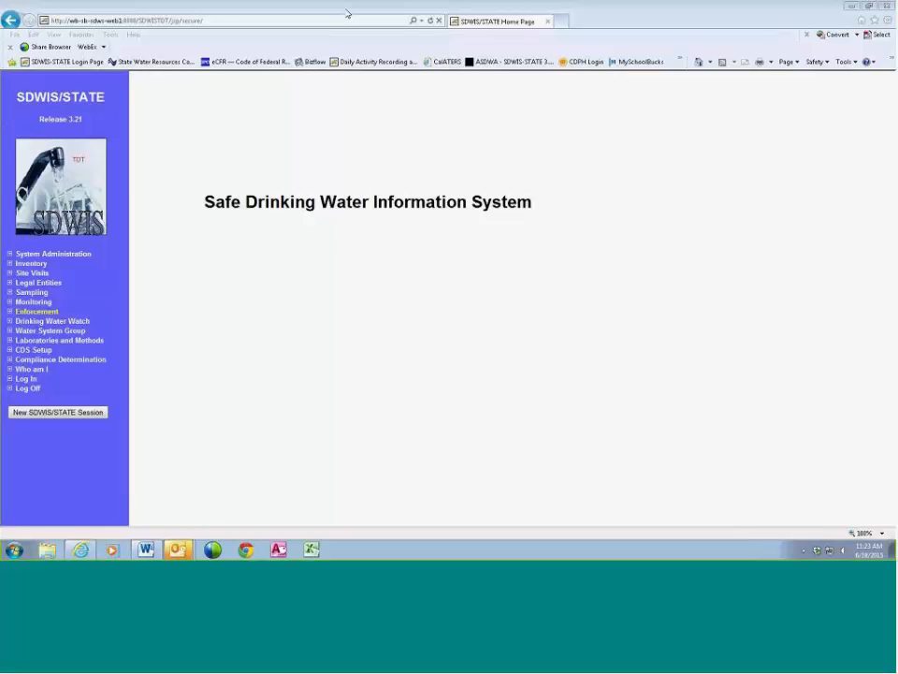
pyautogui.hotkey('alt', 'Tab')
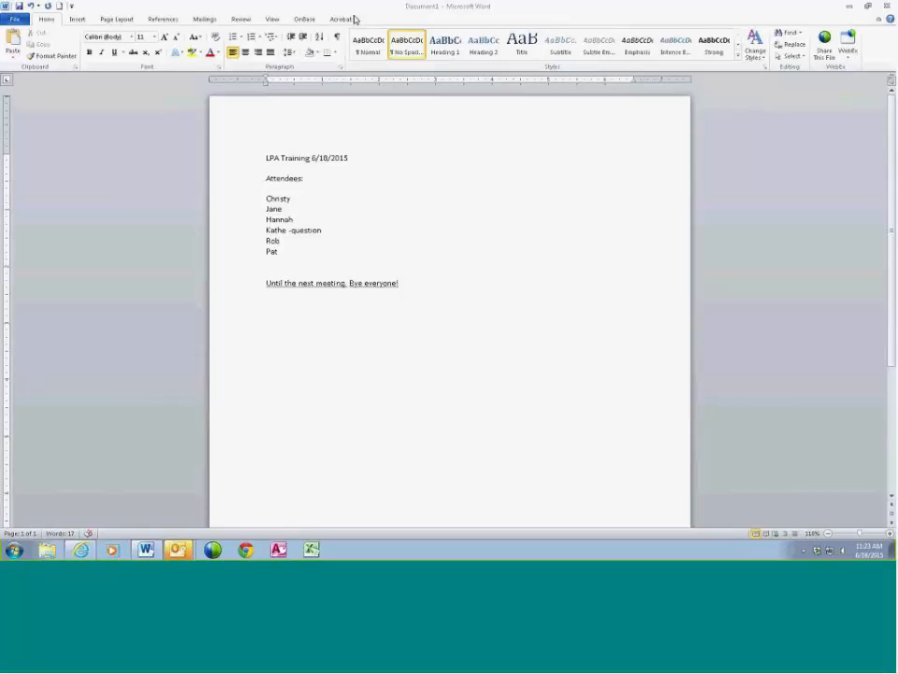